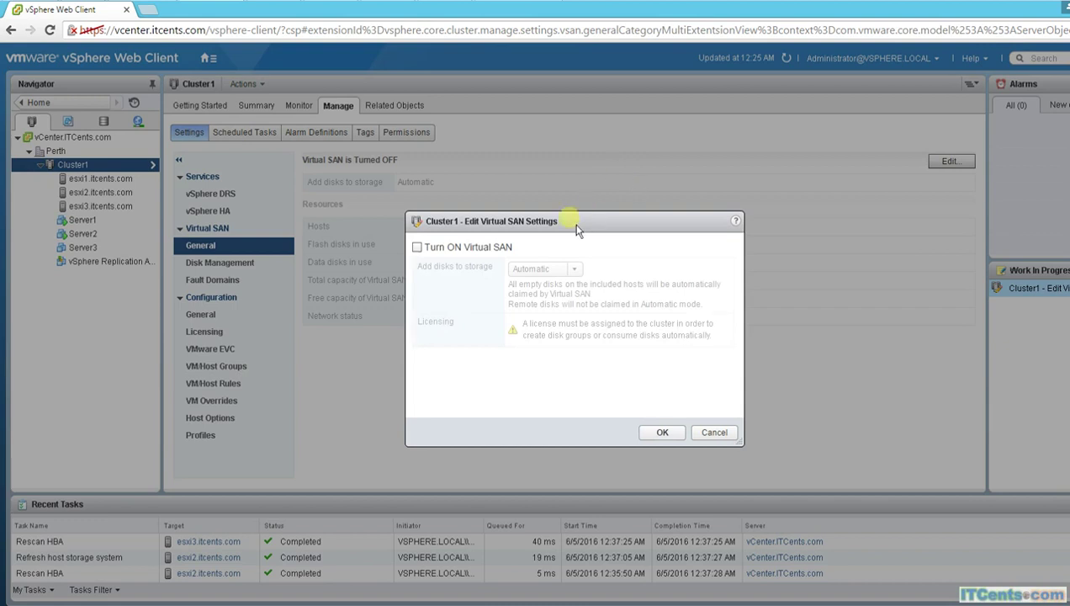
Step: Try enabling Virtual SAN with Manual, then Automatic disk claiming; cancel after the vSphere HA error
left_click_drag(573, 220, 580, 135)
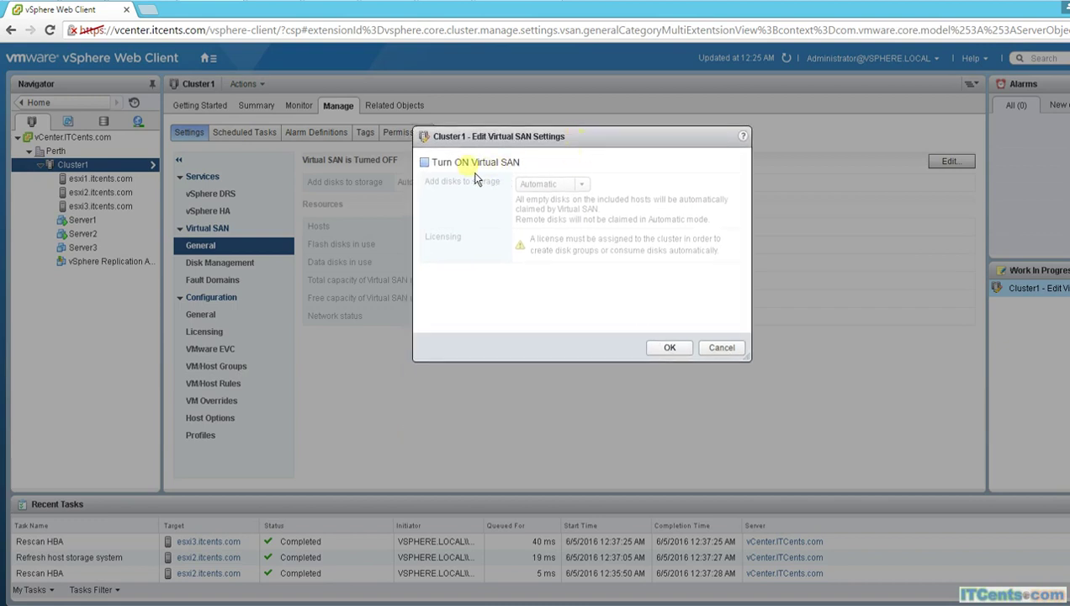
left_click(425, 162)
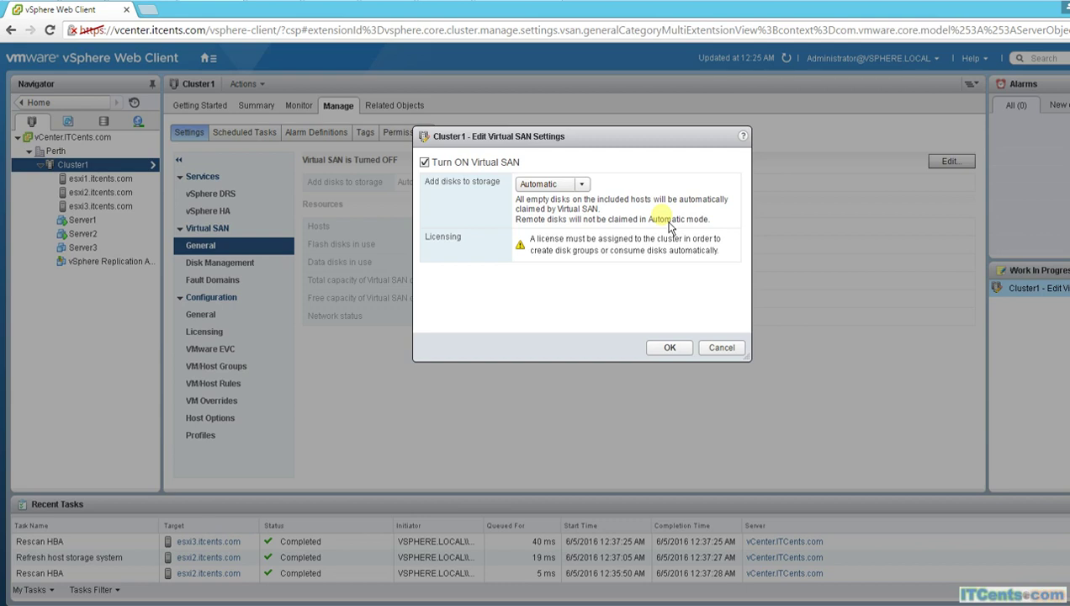
left_click(580, 185)
left_click(547, 215)
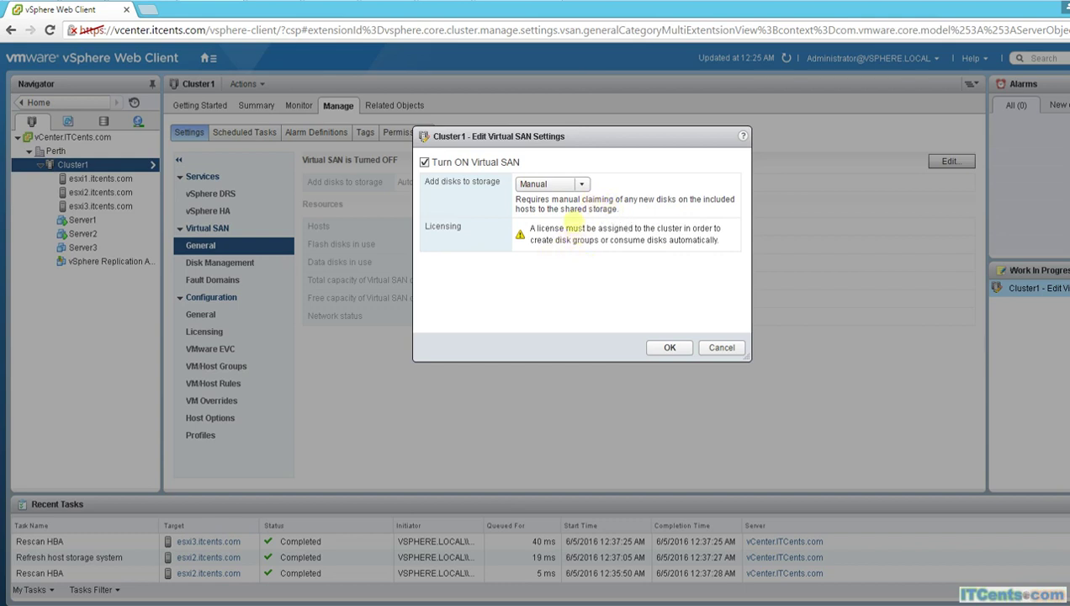
left_click(581, 184)
left_click(572, 199)
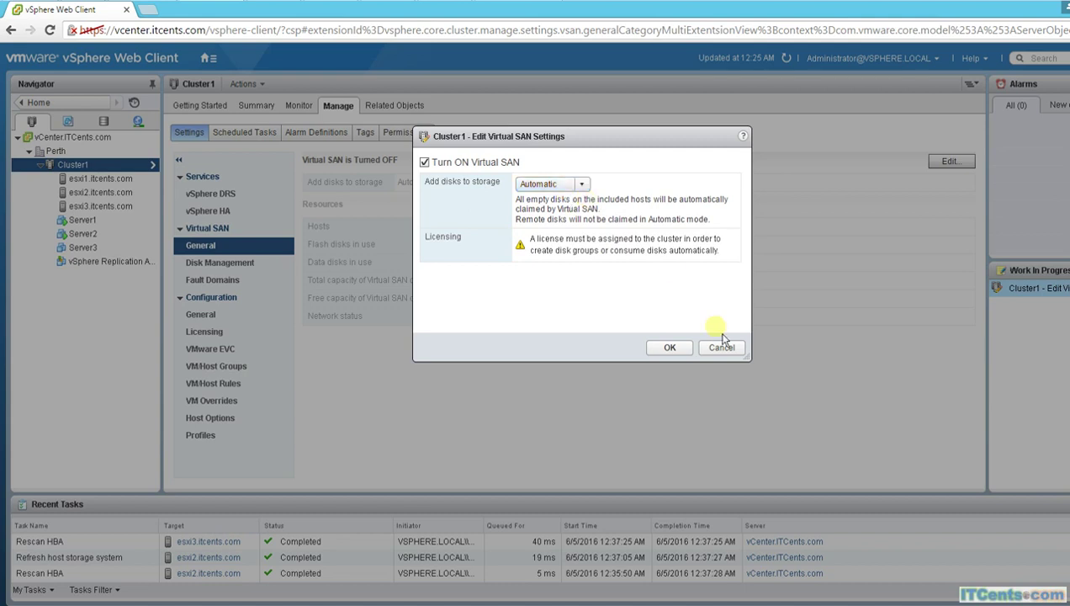
left_click(670, 348)
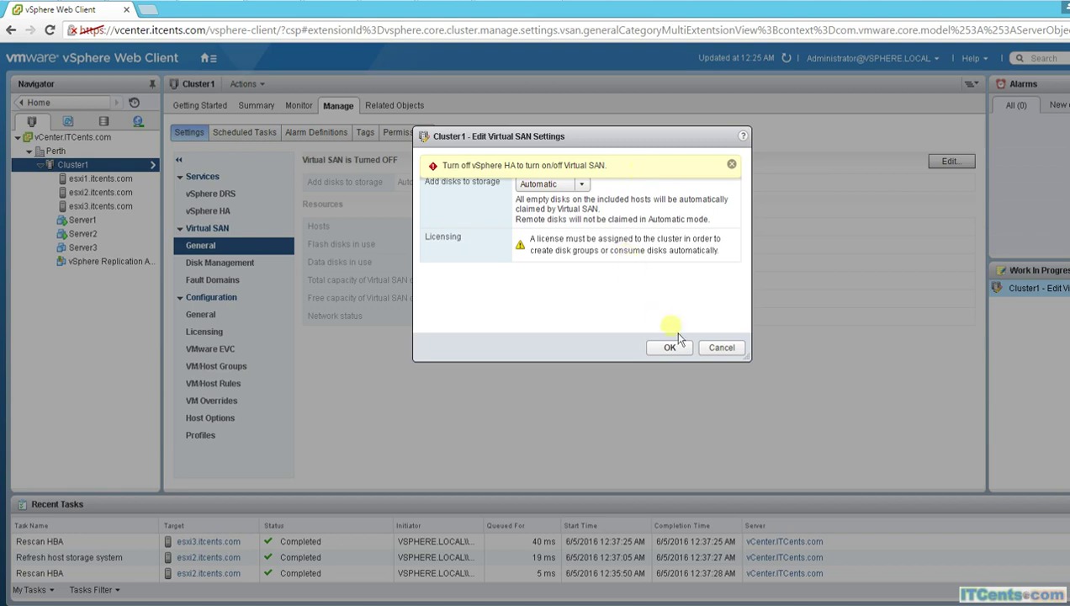
left_click(717, 354)
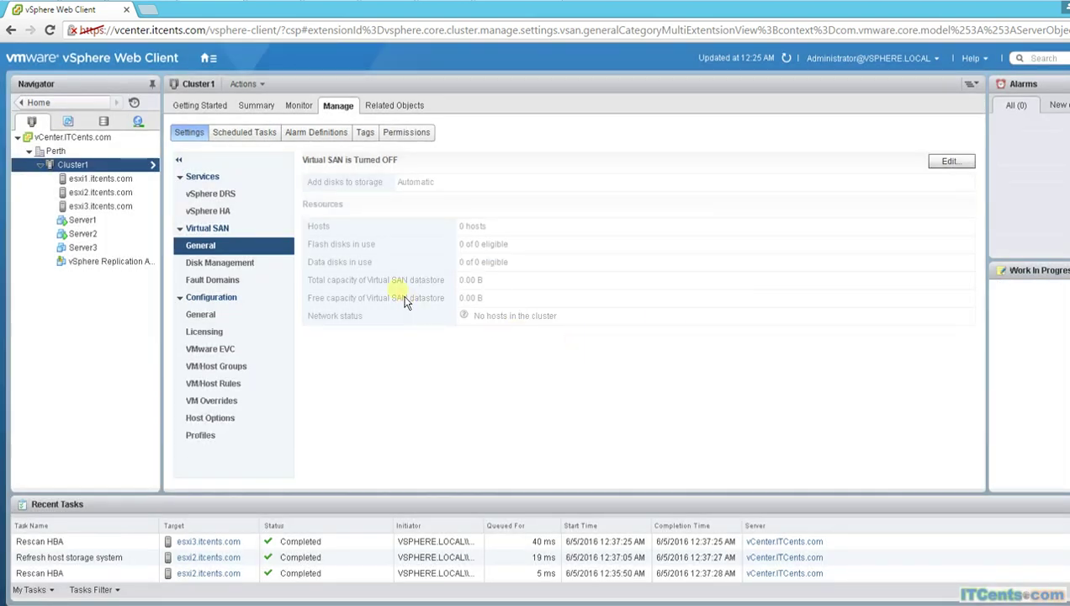
Step: Uncheck Turn on vSphere HA in Cluster1's vSphere HA service settings and apply
left_click(235, 215)
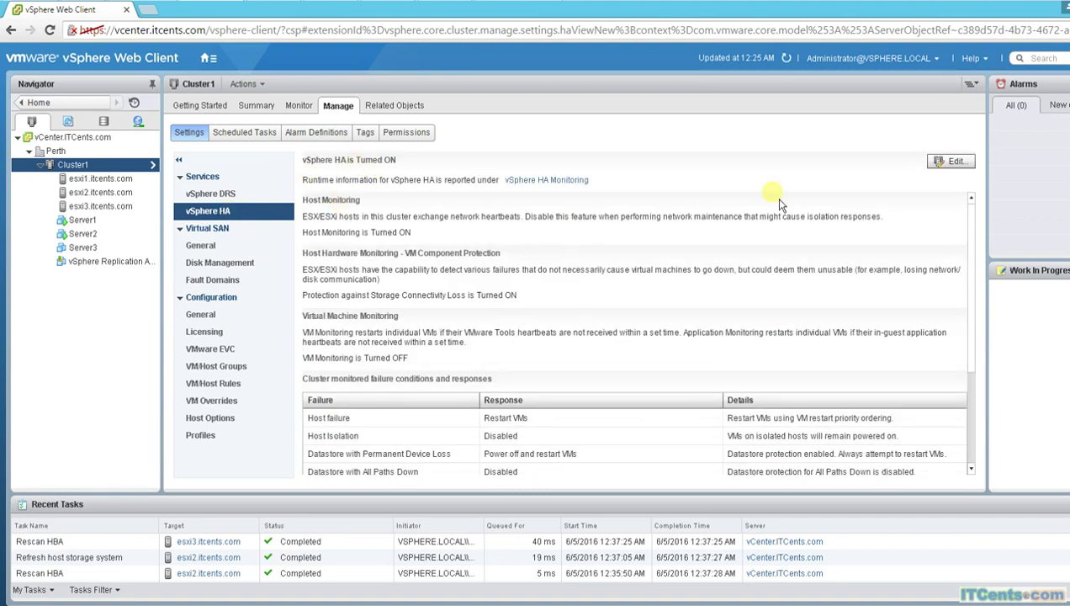
left_click(954, 162)
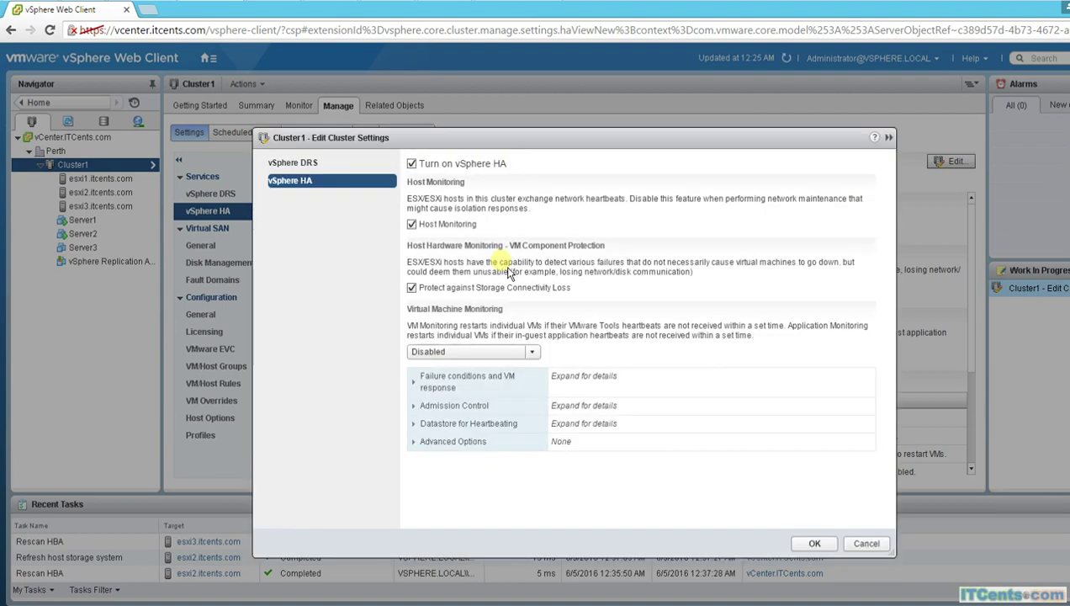
left_click(461, 167)
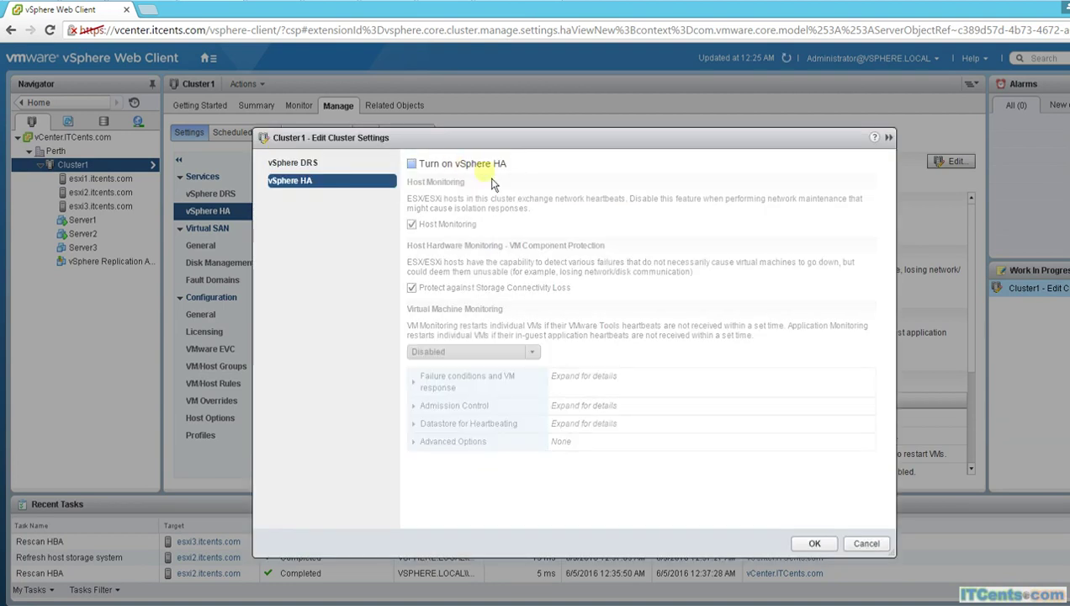
left_click(813, 542)
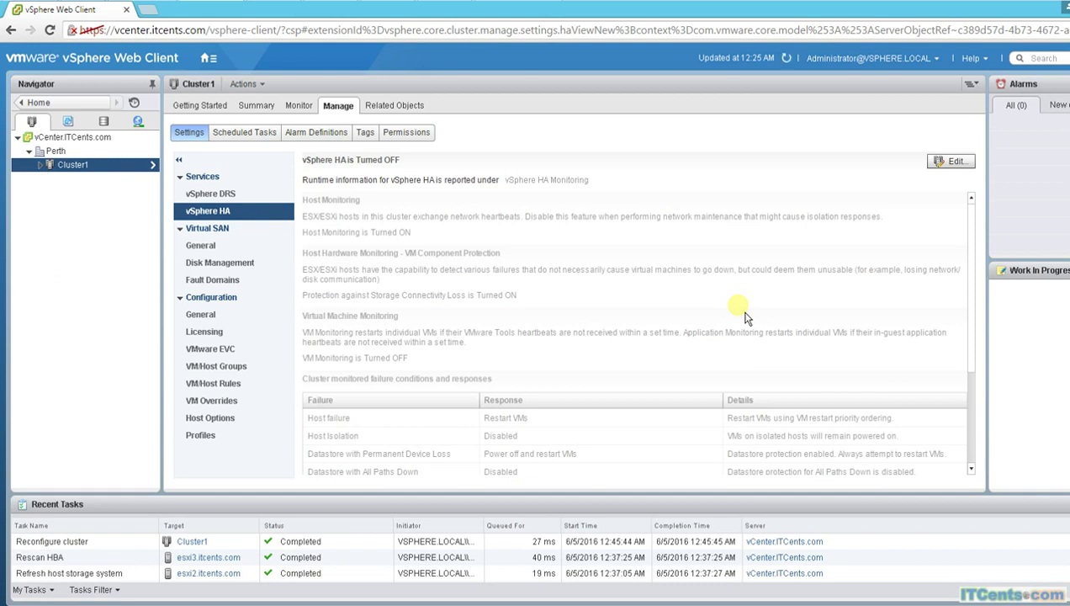
Step: Enable Virtual SAN in Cluster1's General settings, keeping Automatic disk claiming
left_click(205, 247)
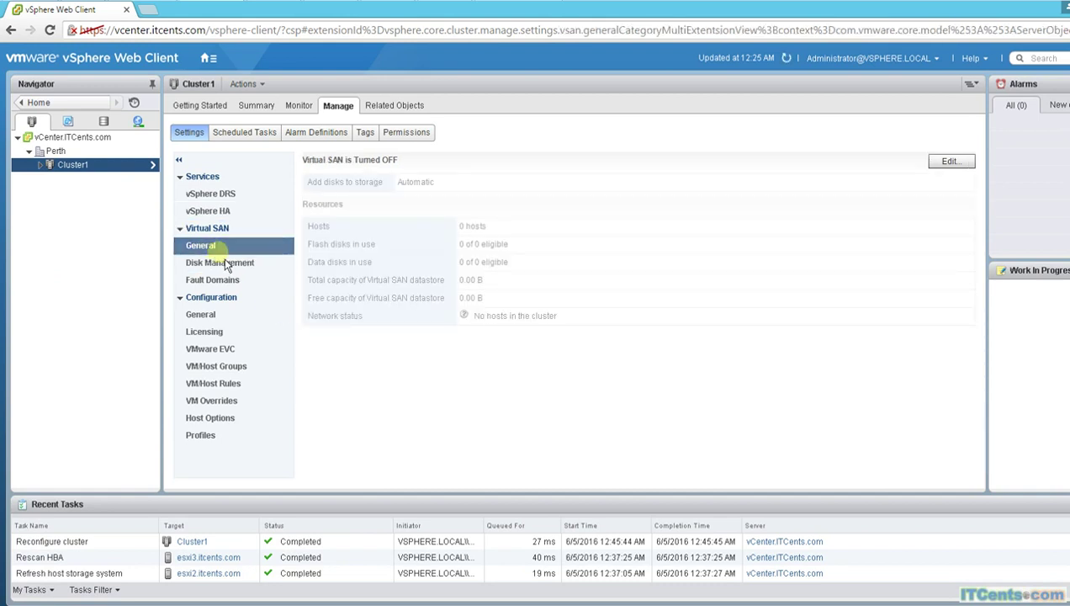
left_click(950, 161)
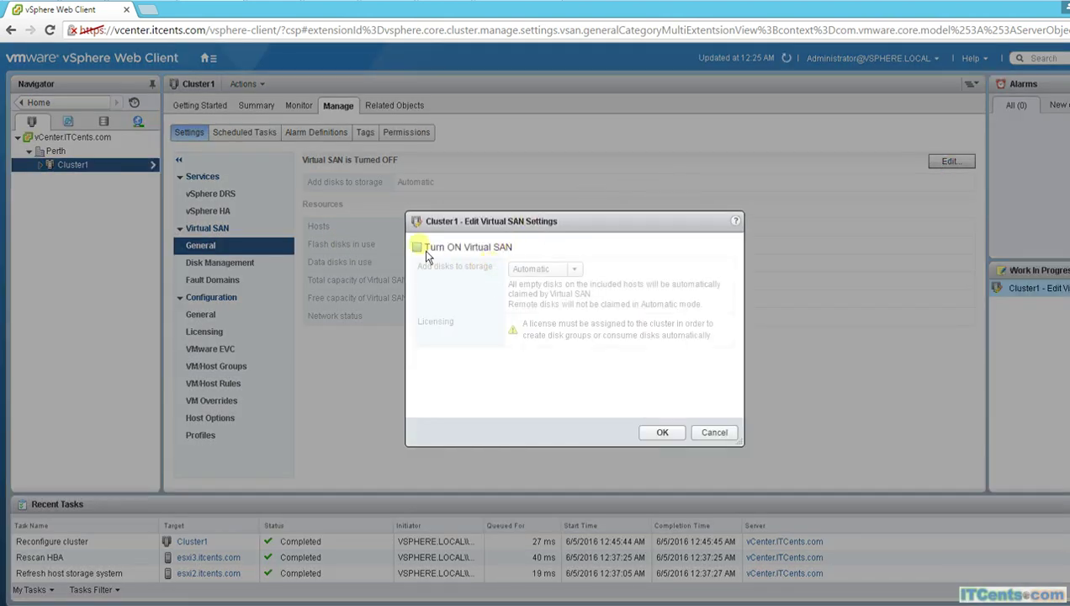
left_click(417, 247)
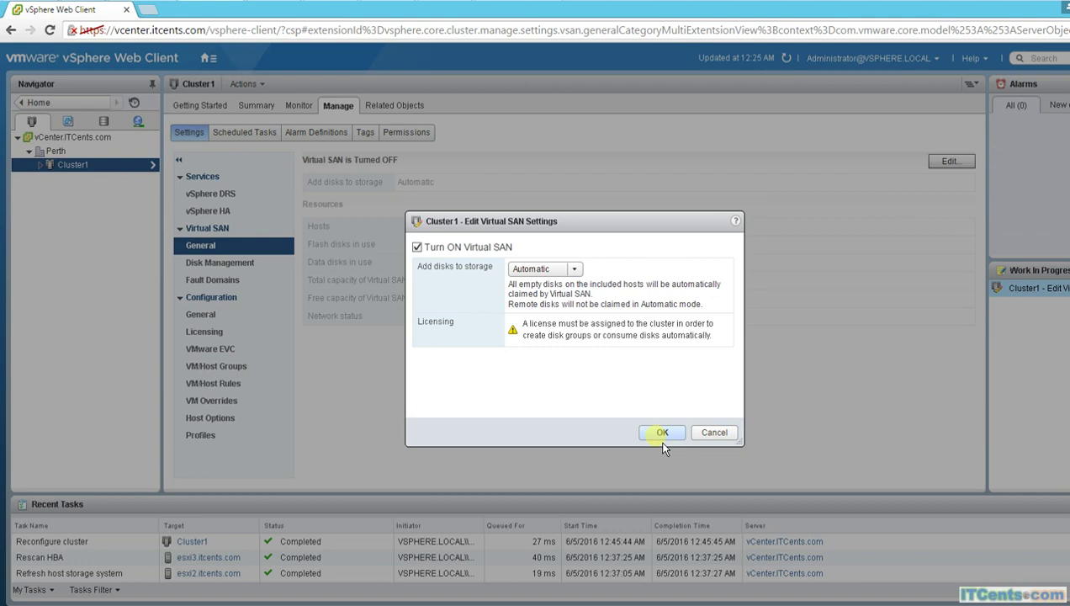
left_click(663, 434)
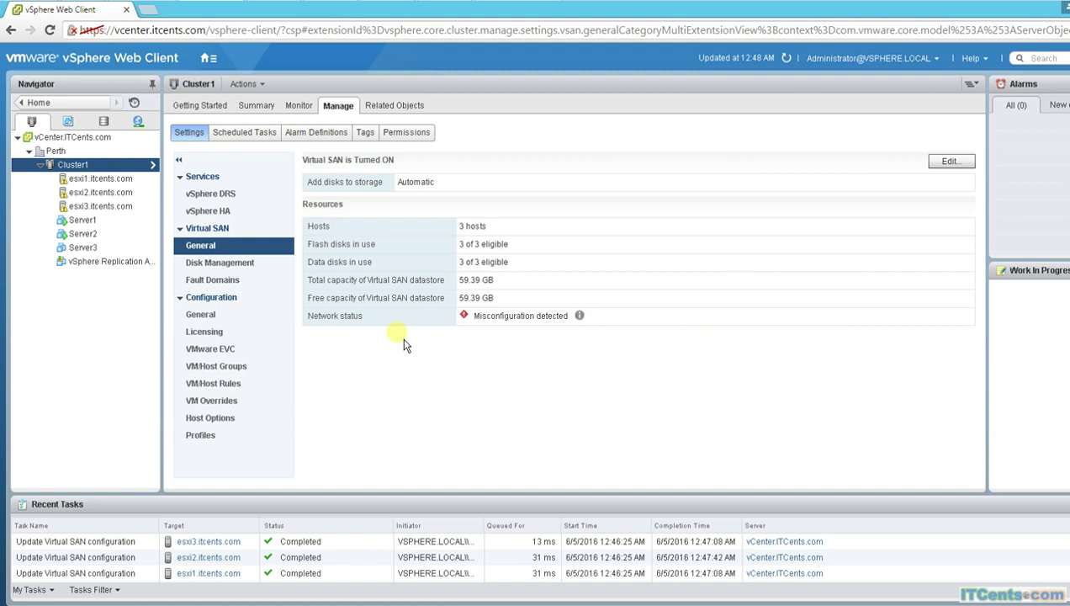
Step: Read the Misconfiguration detected help on the vmkernel adapter requirement, then select host esxi1.itcents.com
left_click(579, 316)
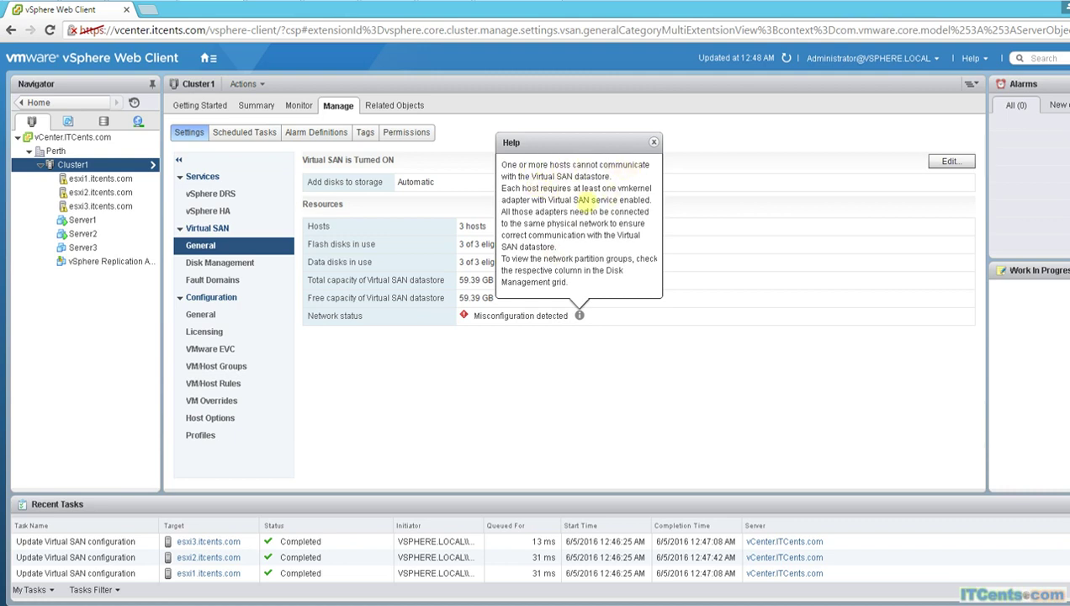
left_click_drag(522, 200, 651, 212)
left_click(527, 195)
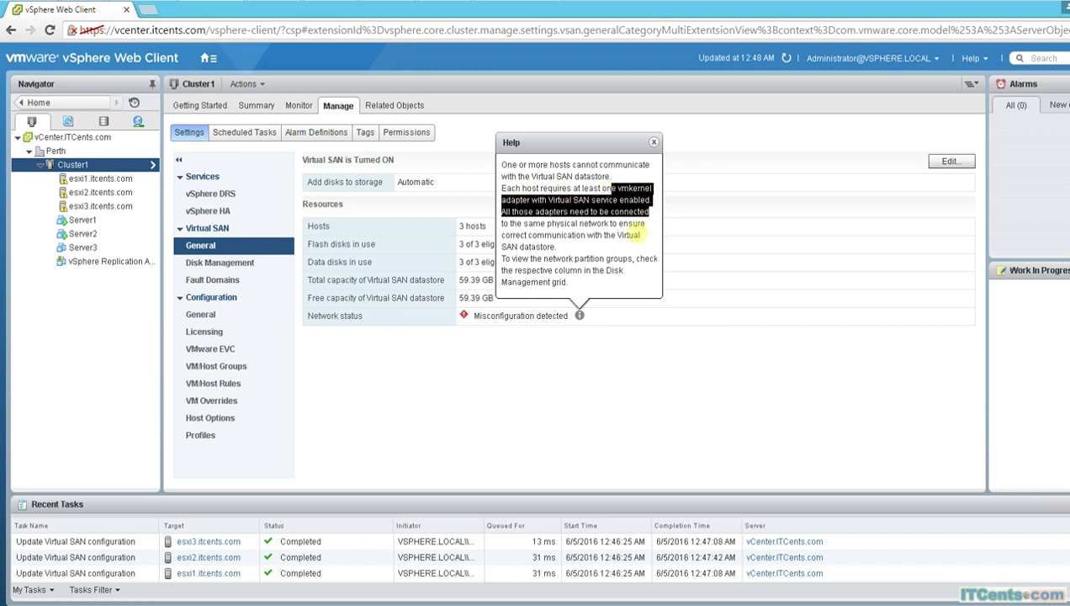
left_click(582, 362)
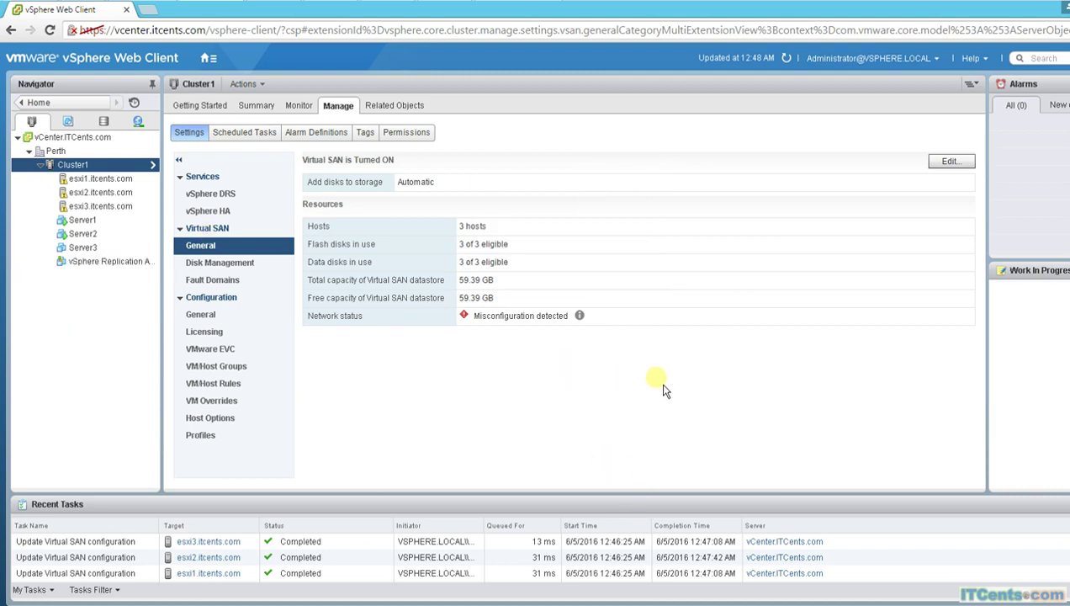
left_click(99, 179)
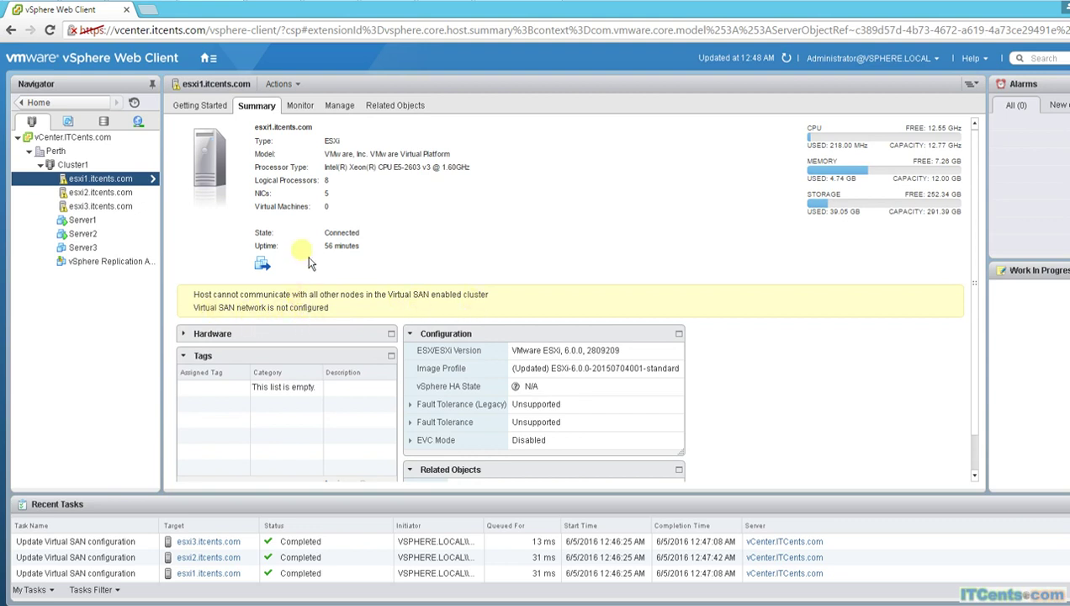
Step: Browse esxi1's storage devices, related distributed switches and networks, then open DManagementNetwork
left_click(342, 109)
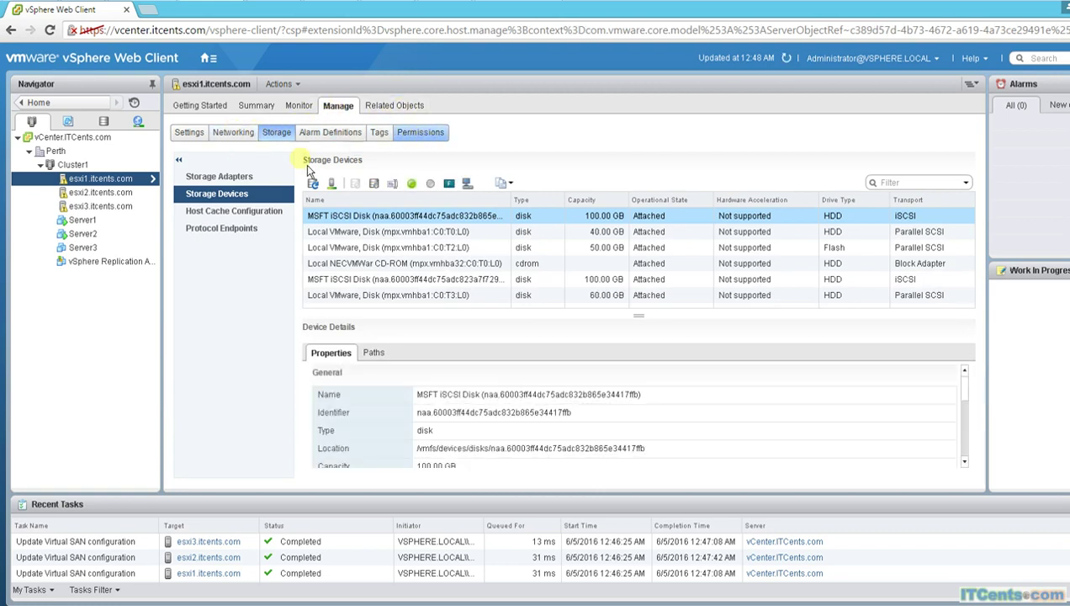
left_click(402, 116)
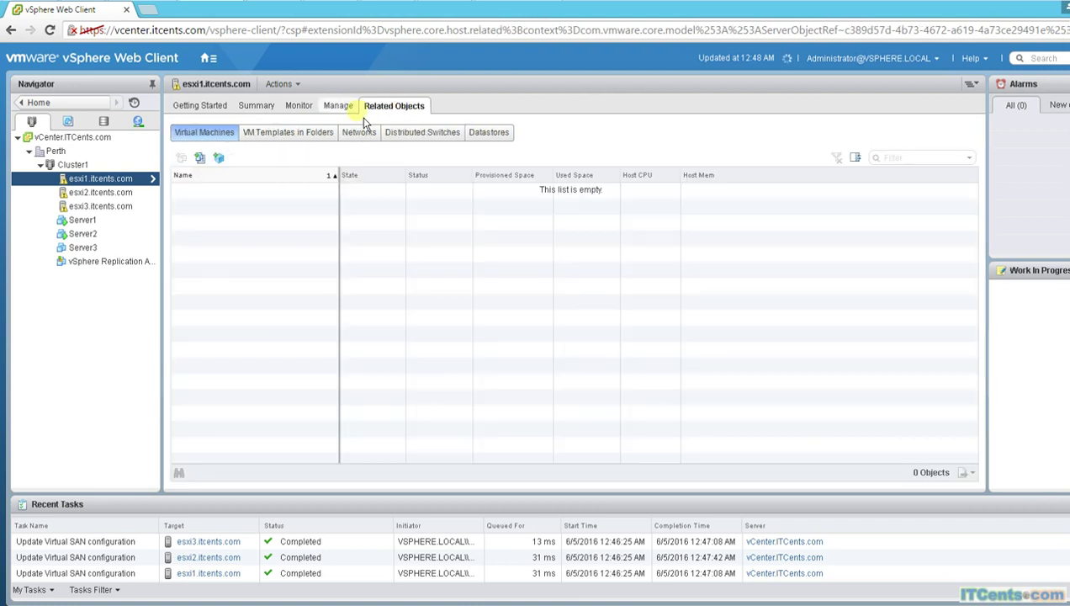
left_click(430, 136)
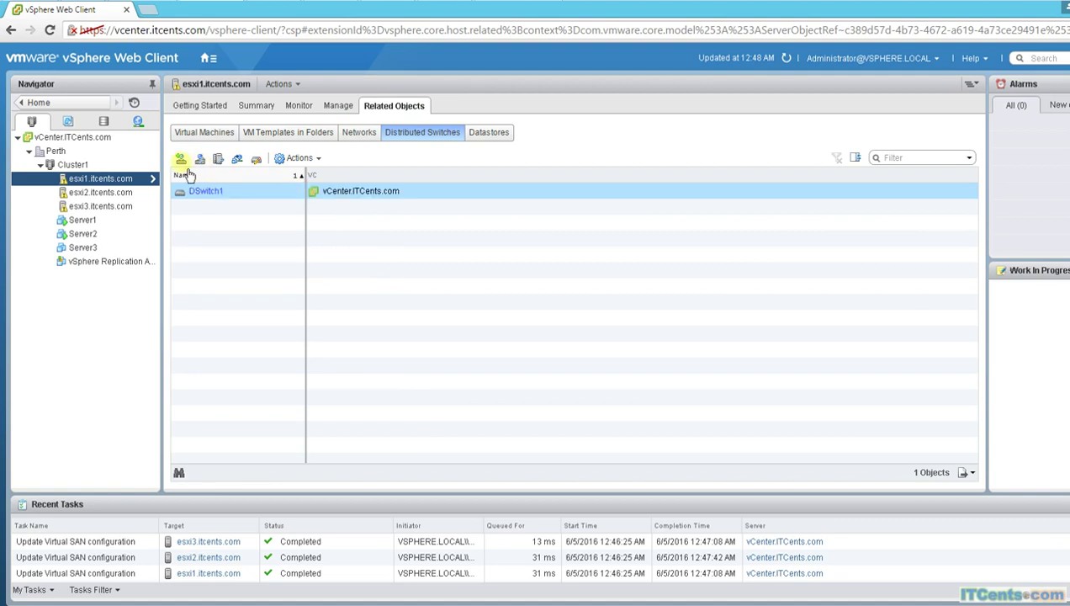
left_click(340, 113)
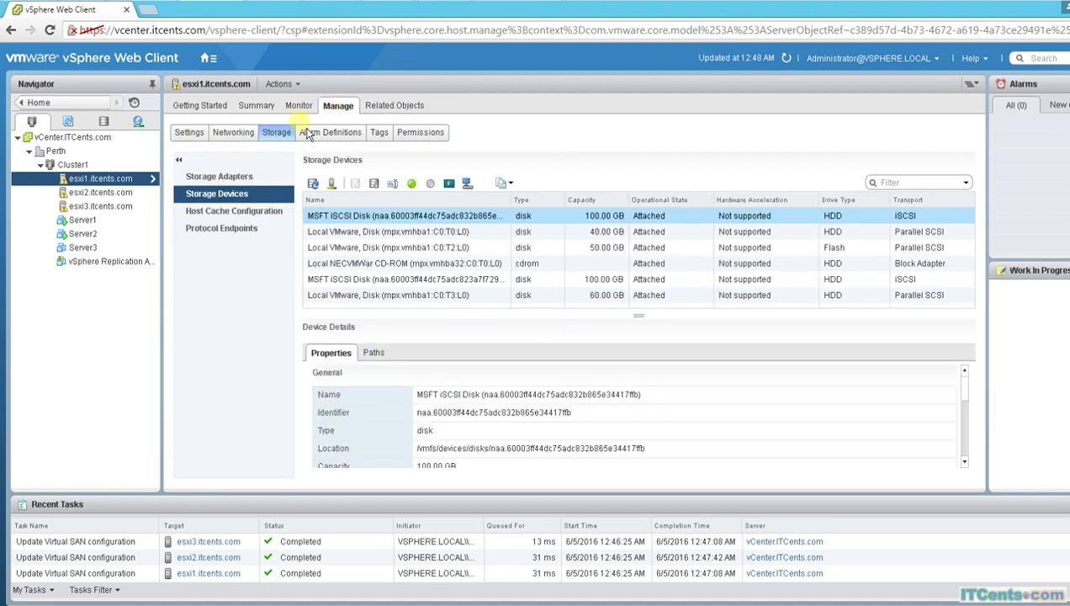
left_click(383, 109)
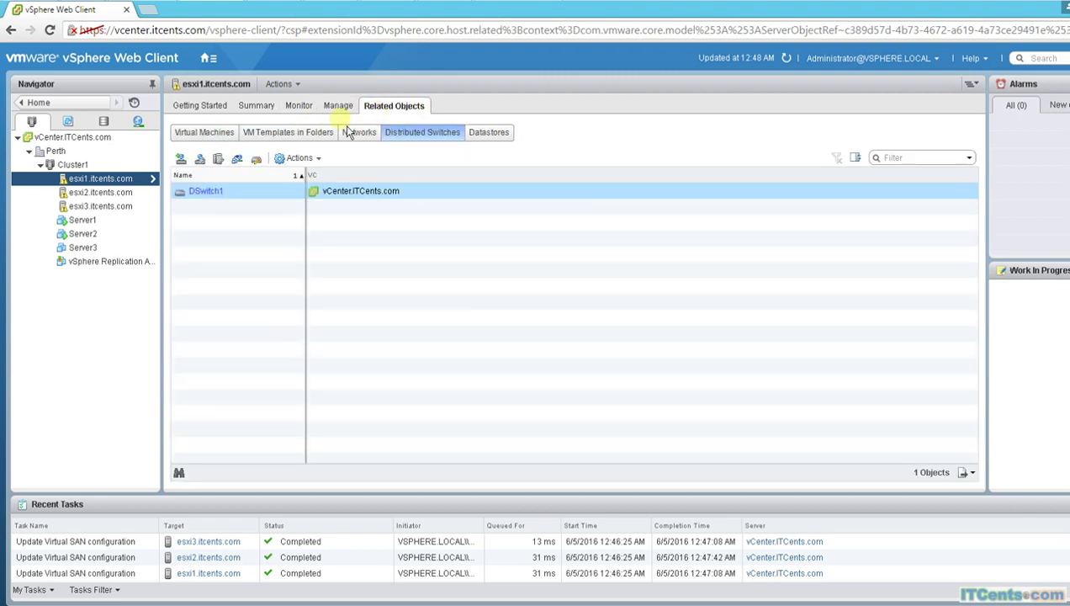
left_click(369, 137)
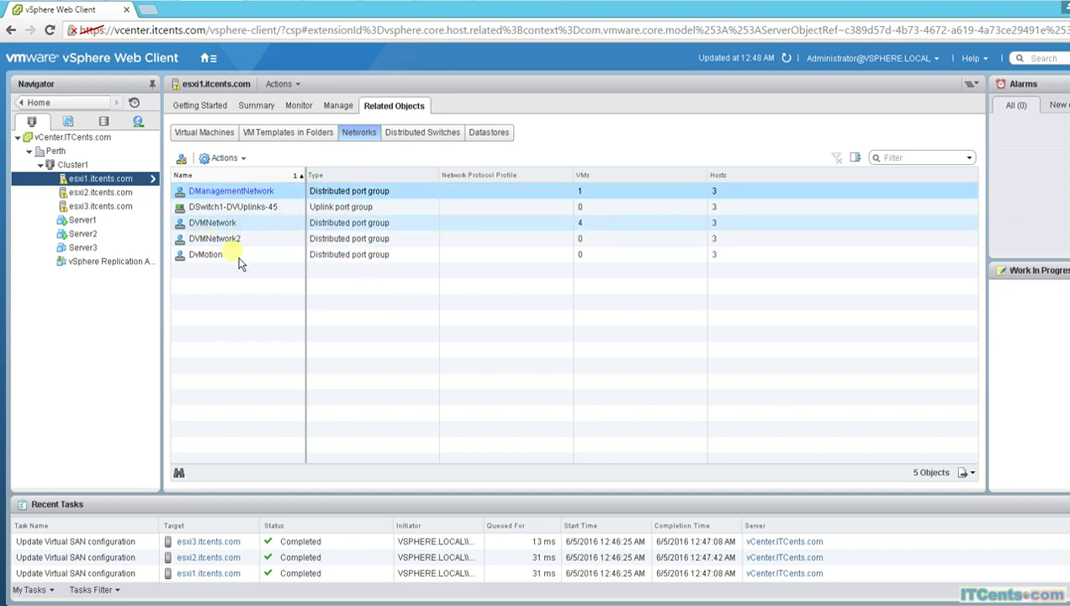
left_click(251, 190)
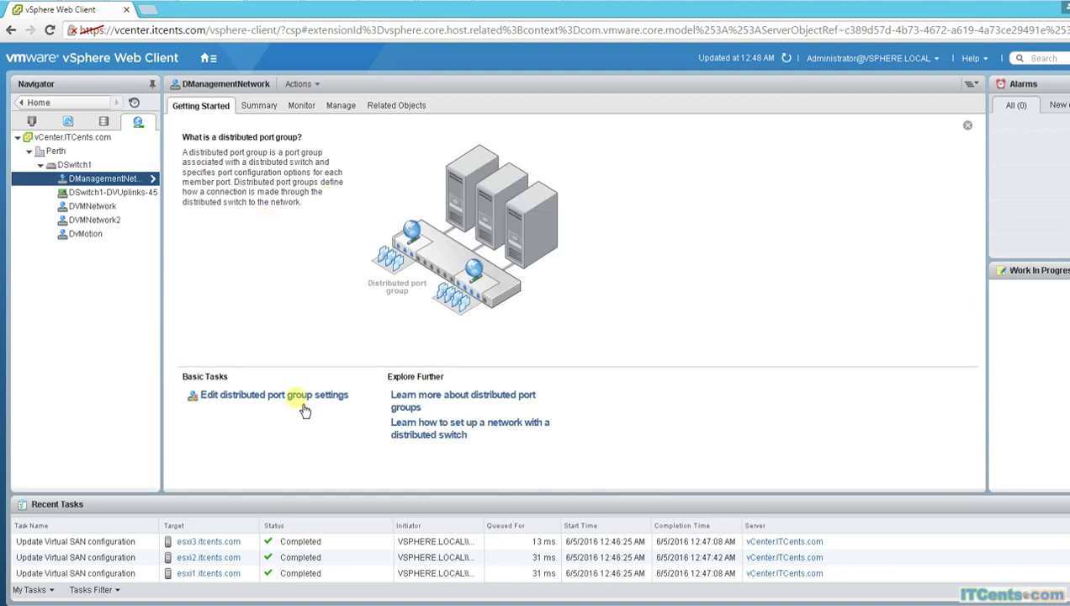
Step: Close DManagementNetwork's settings unchanged; review esxi1's related distributed switches, datastores and networks
left_click(297, 395)
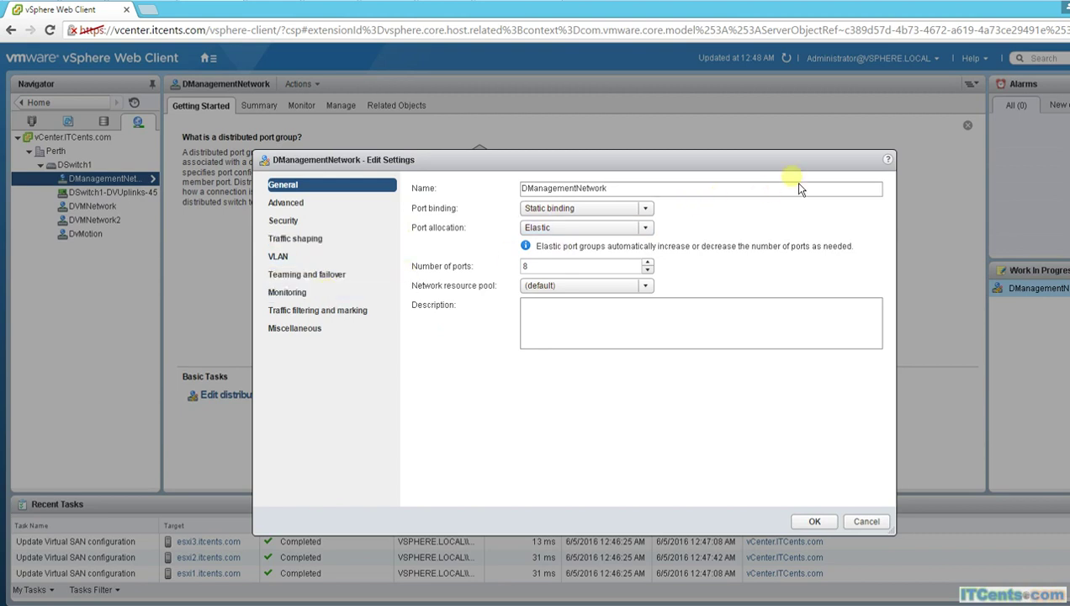
left_click(881, 523)
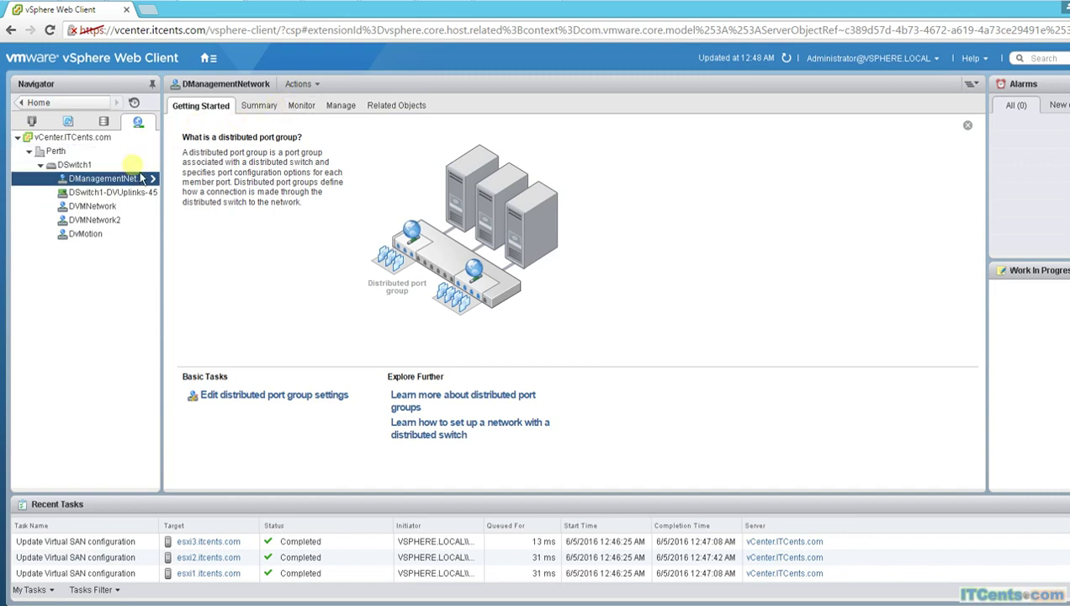
left_click(32, 121)
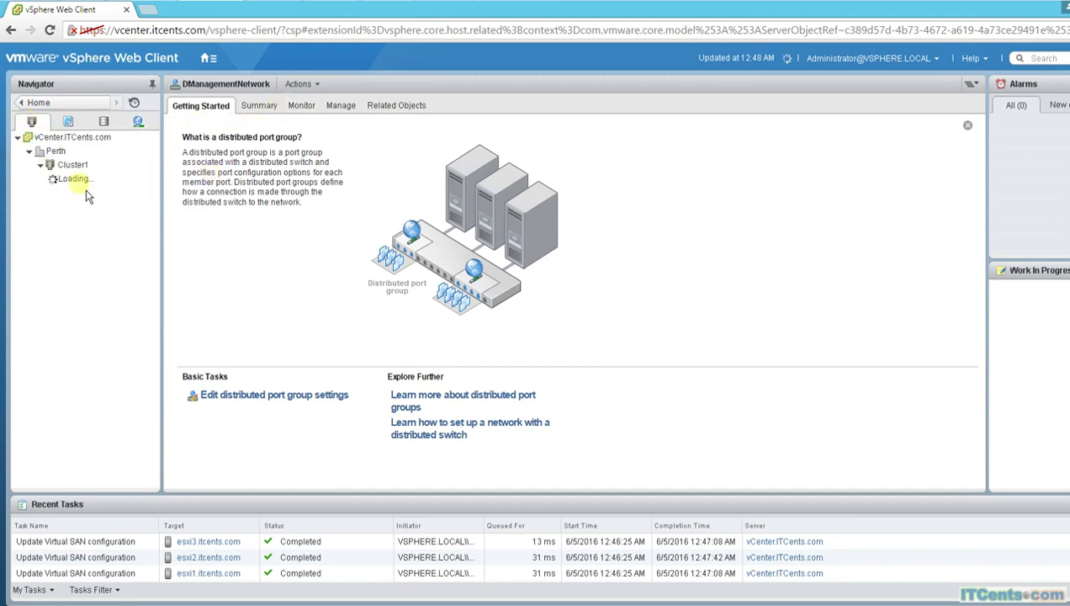
left_click(88, 180)
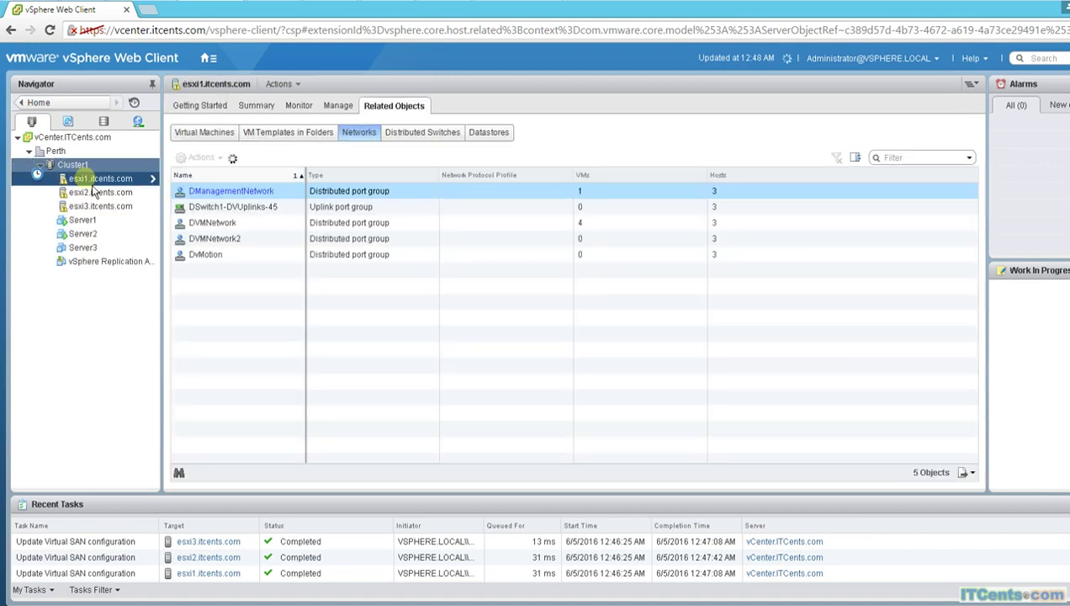
left_click(432, 143)
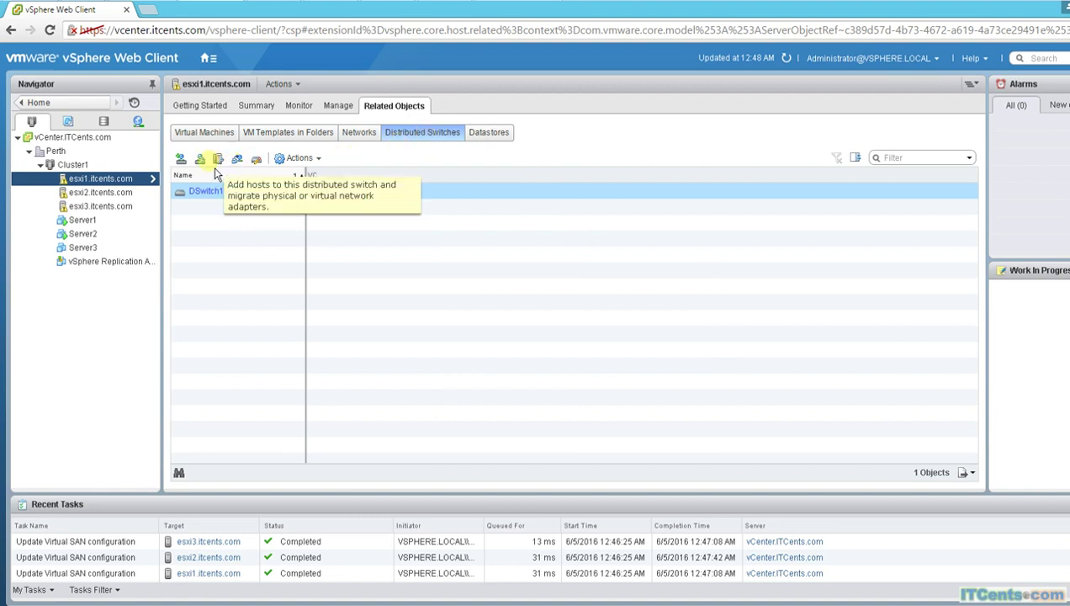
left_click(495, 134)
left_click(359, 140)
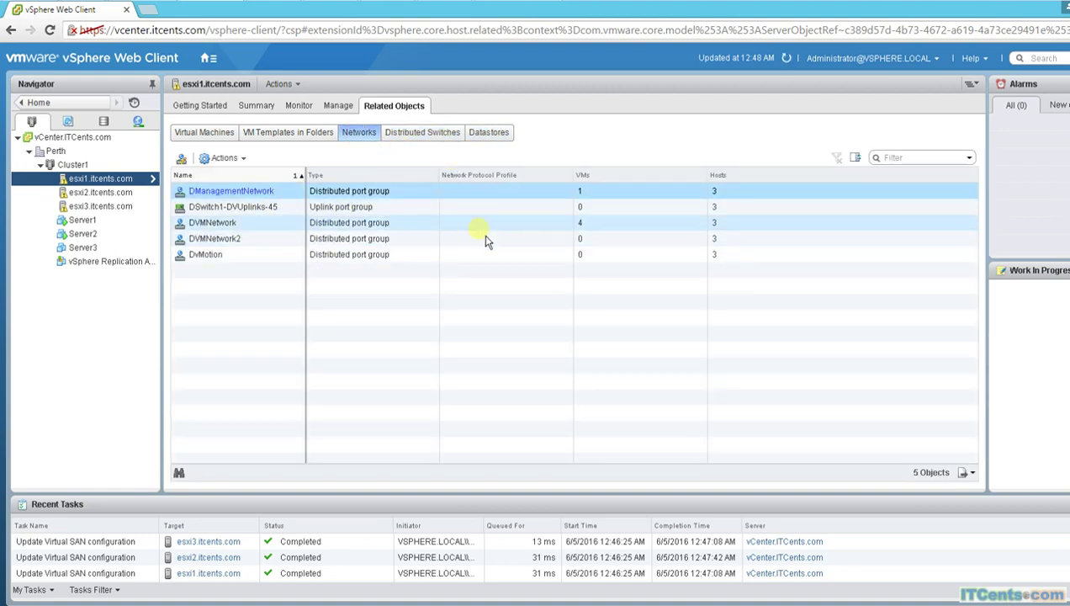
Step: List esxi1's VMkernel adapters under Manage > Networking
left_click(337, 105)
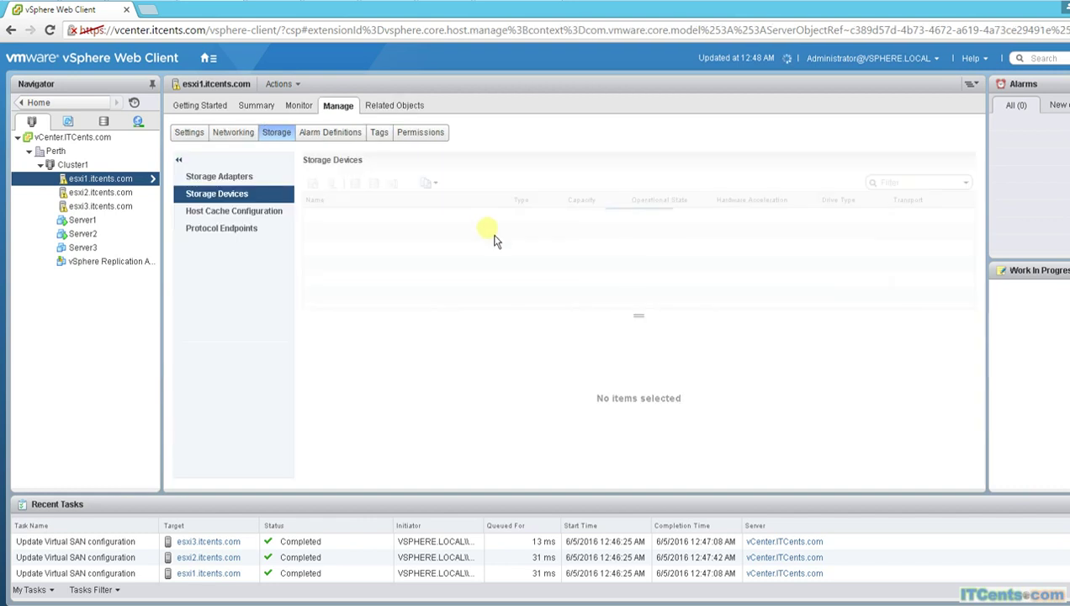
left_click(233, 133)
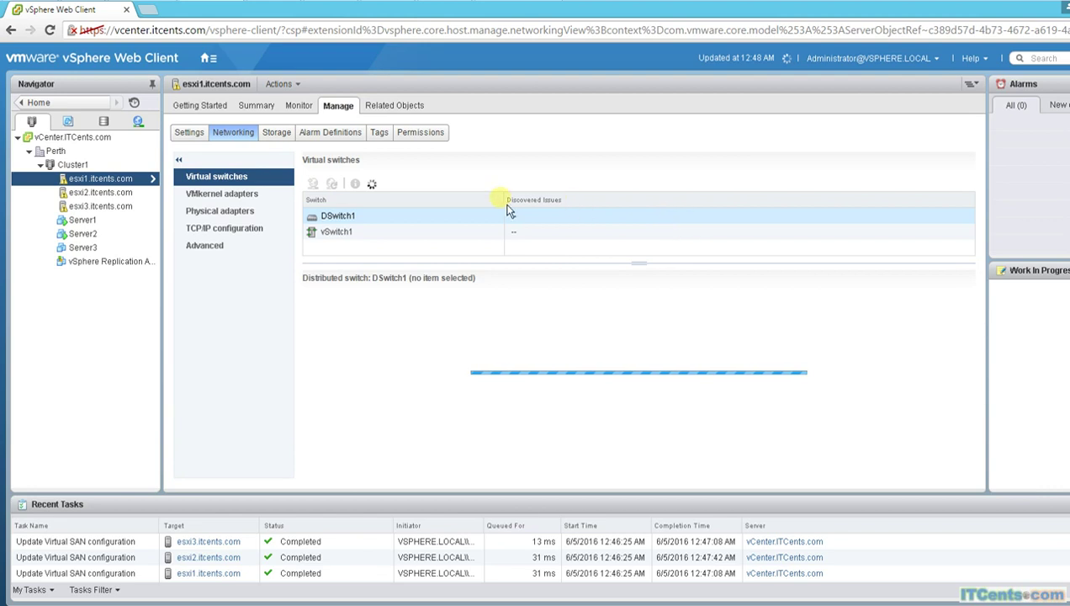
left_click(508, 213)
left_click(276, 196)
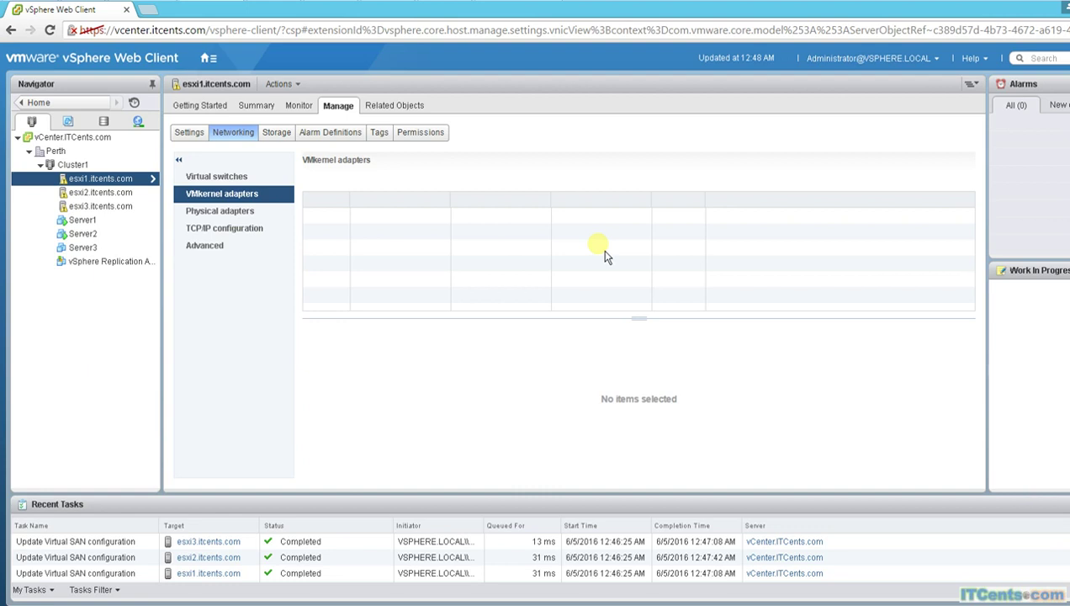
Step: Enable Virtual SAN traffic on esxi1's vmk0 management adapter
left_click(383, 216)
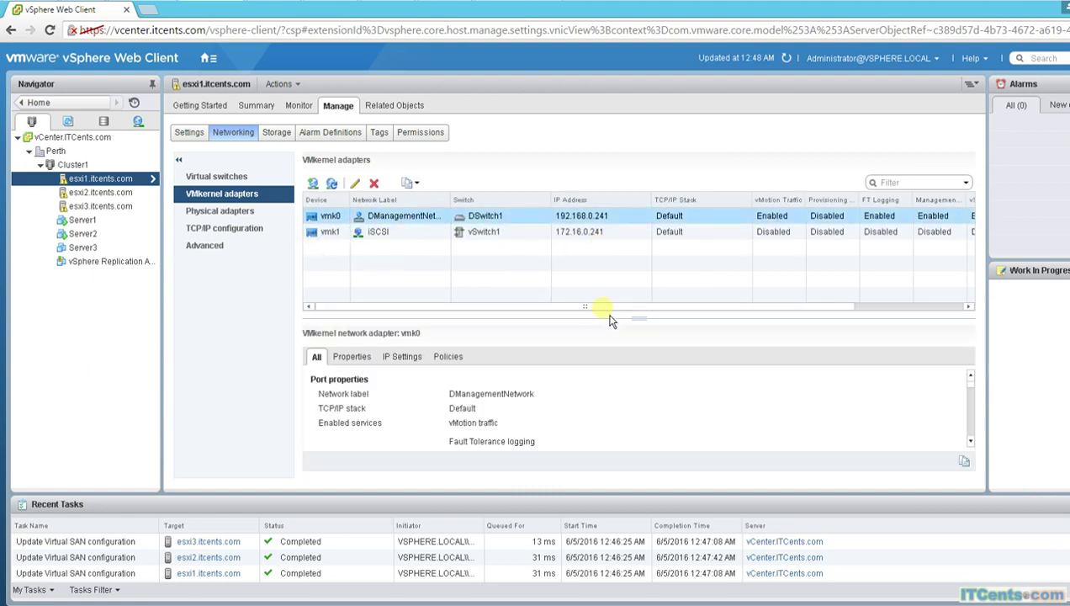
left_click(354, 184)
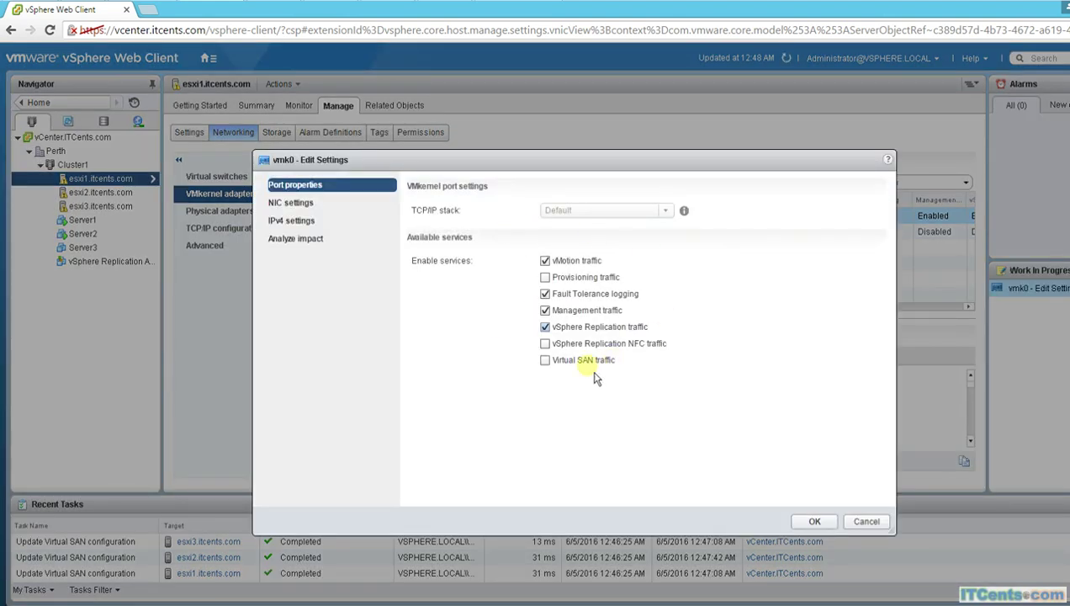
left_click(546, 362)
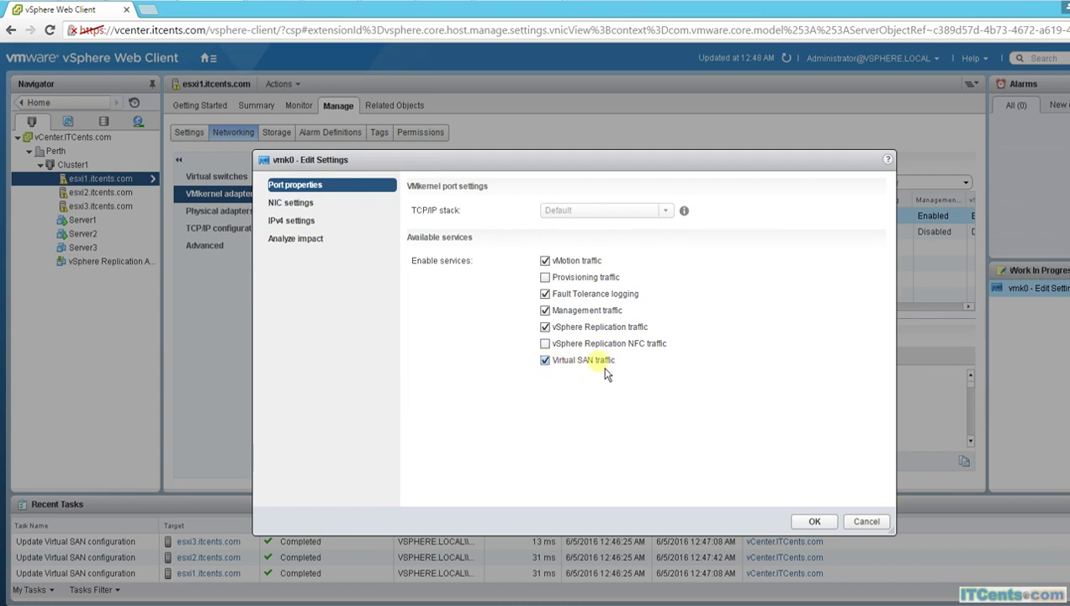
left_click(814, 521)
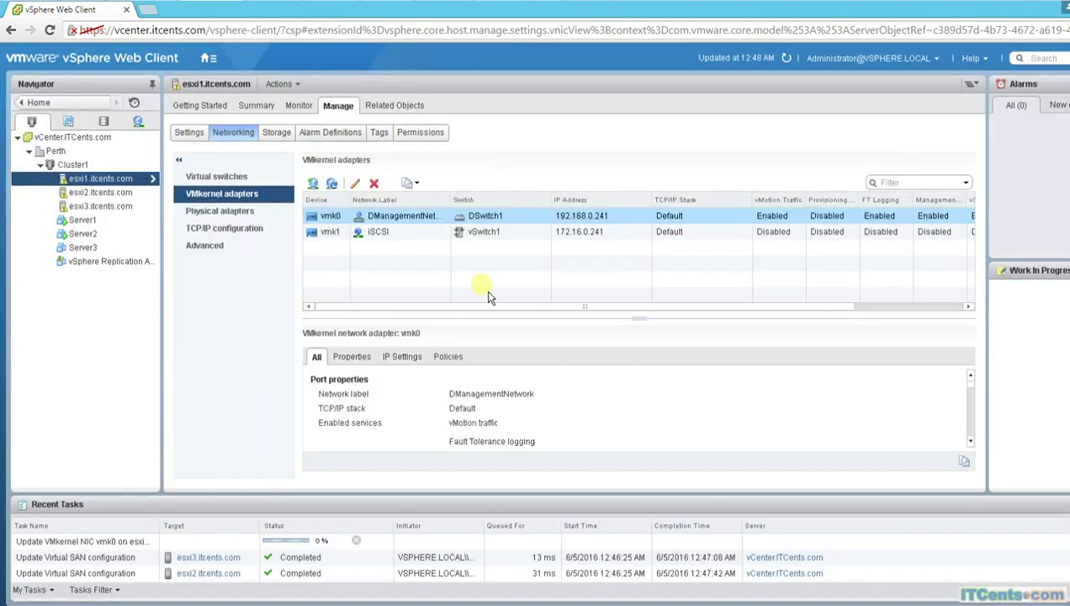
left_click(97, 192)
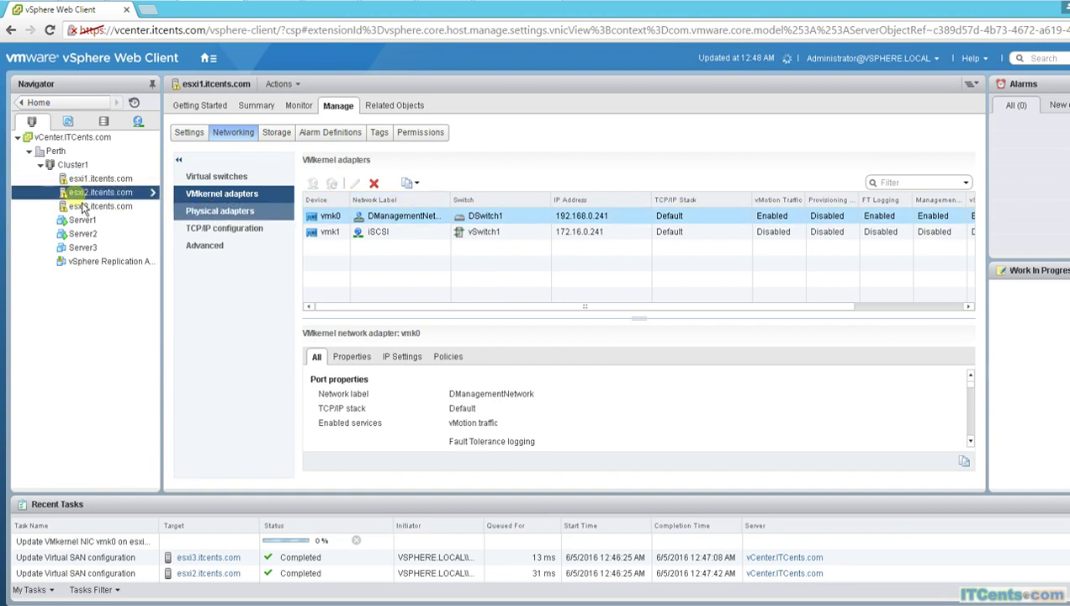
Step: Tick Virtual SAN traffic on esxi2's vmk0 adapter and apply, then select host esxi3
left_click(401, 217)
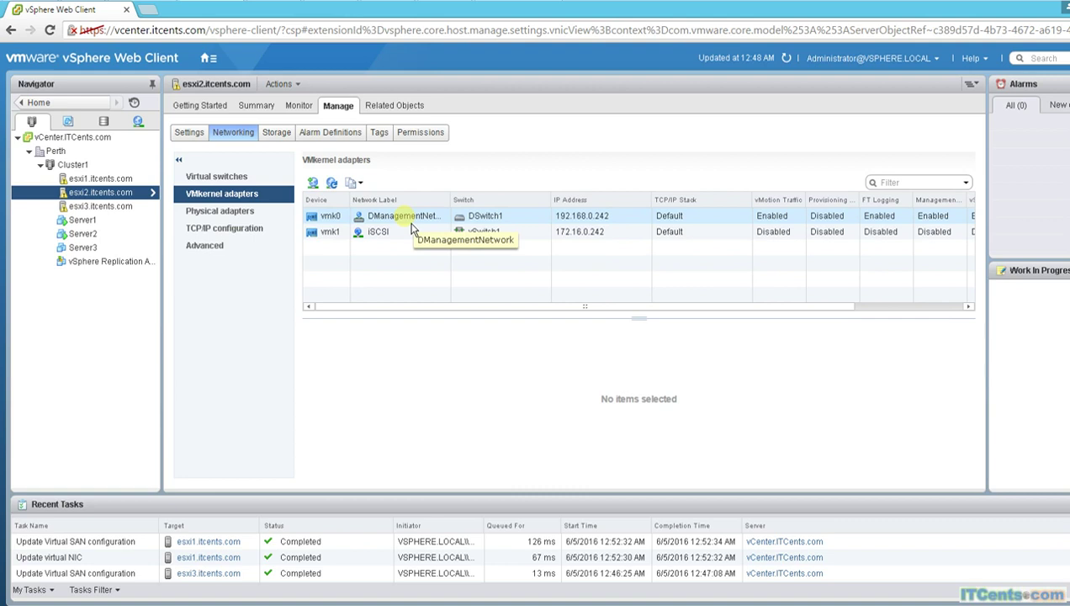
left_click(412, 221)
left_click(424, 215)
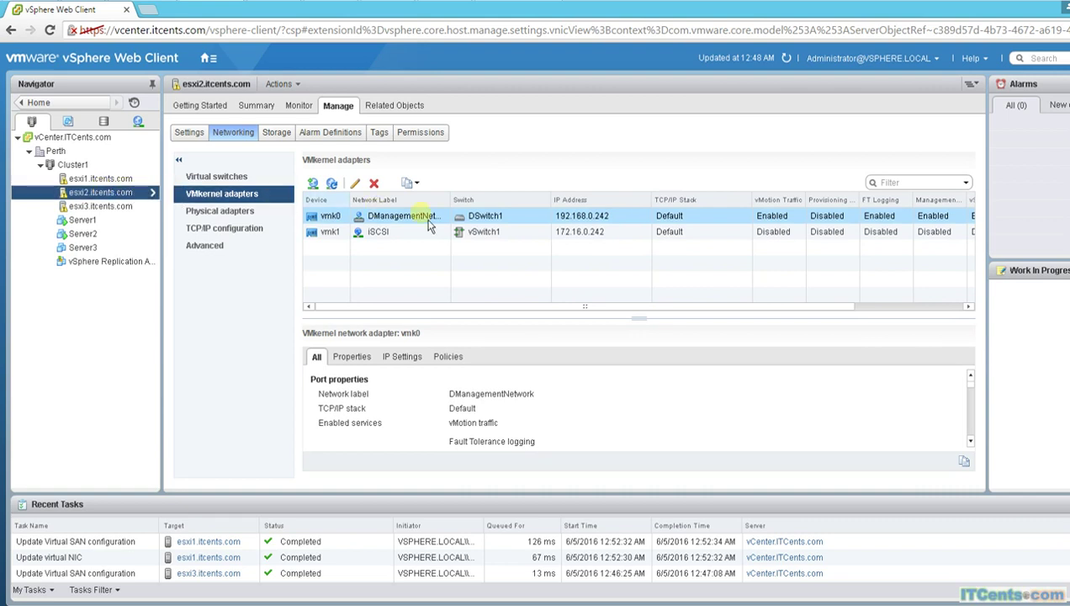
left_click(356, 184)
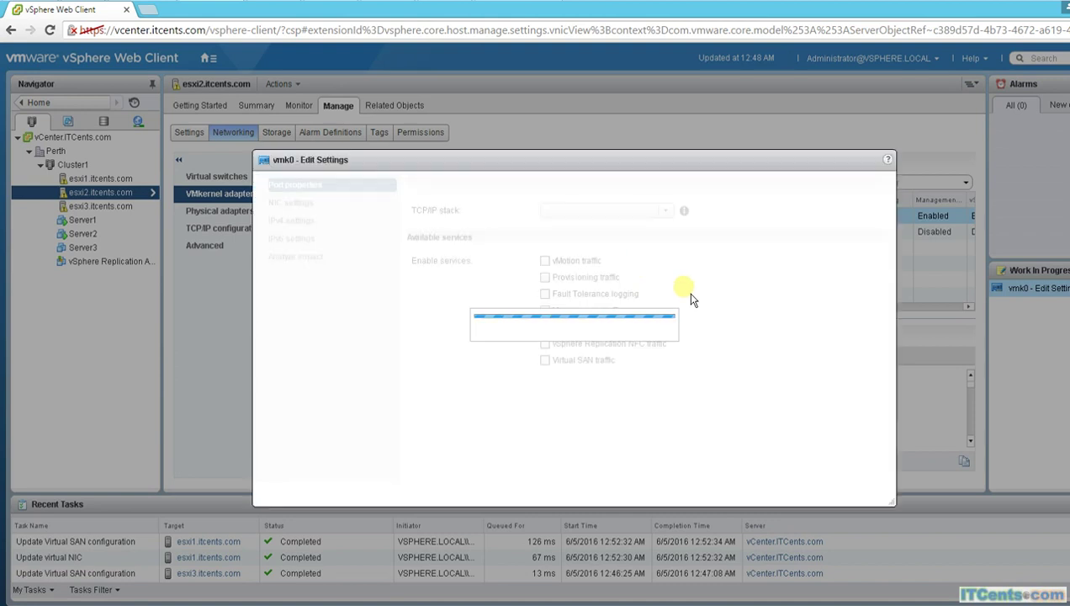
left_click(544, 360)
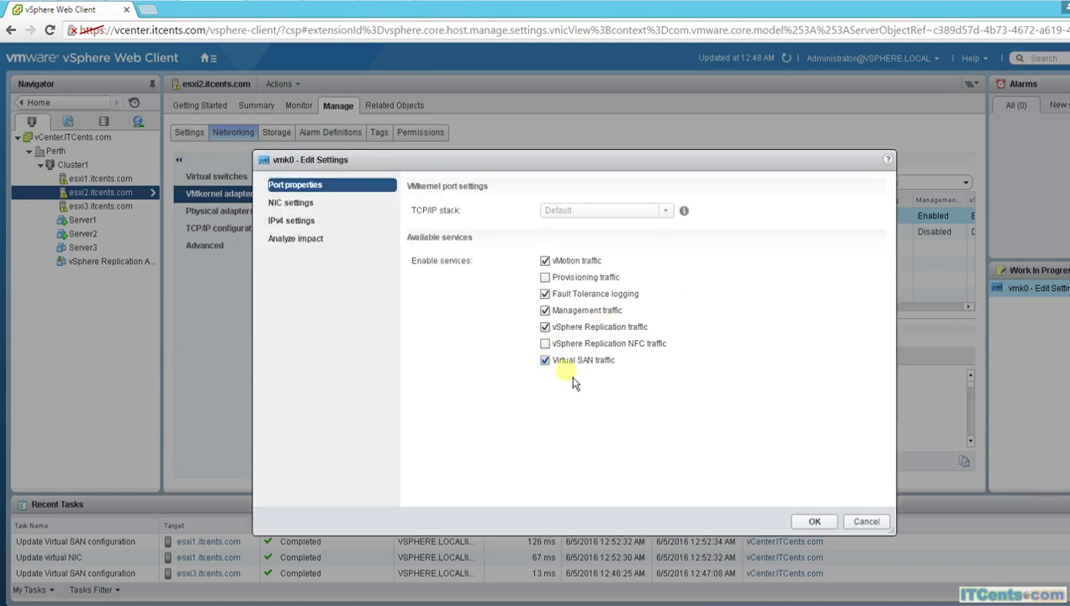
left_click(815, 526)
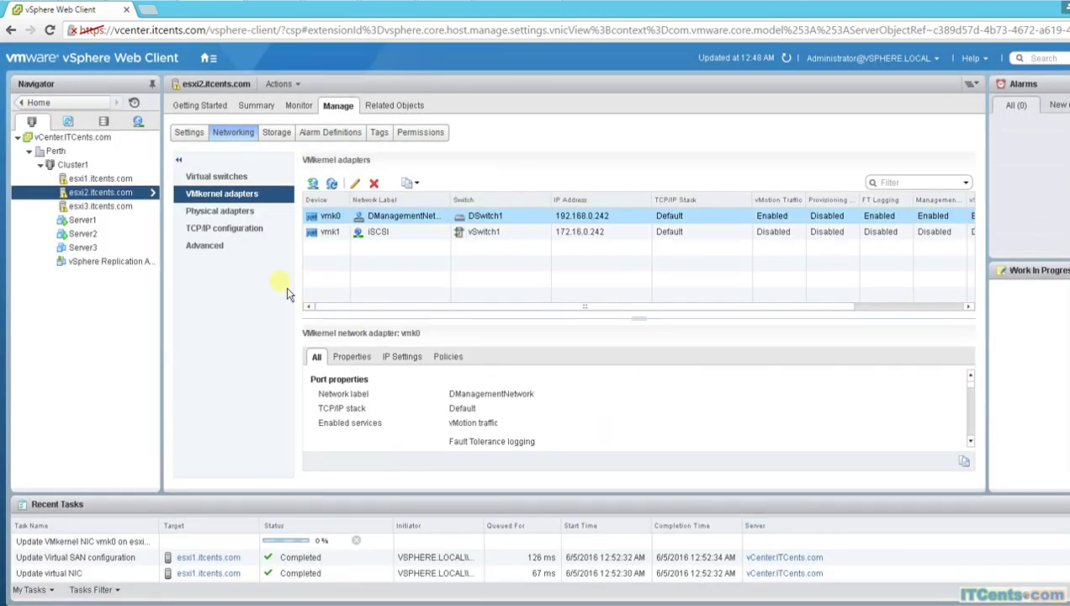
left_click(93, 206)
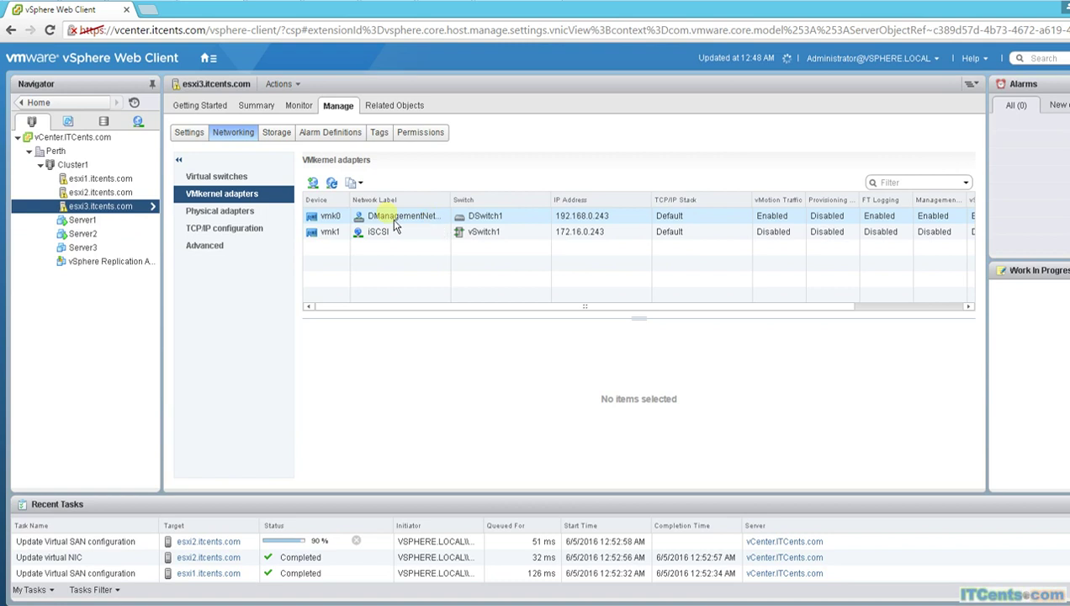
Step: Tick Virtual SAN traffic in esxi3's vmk0 adapter settings and apply
left_click(396, 219)
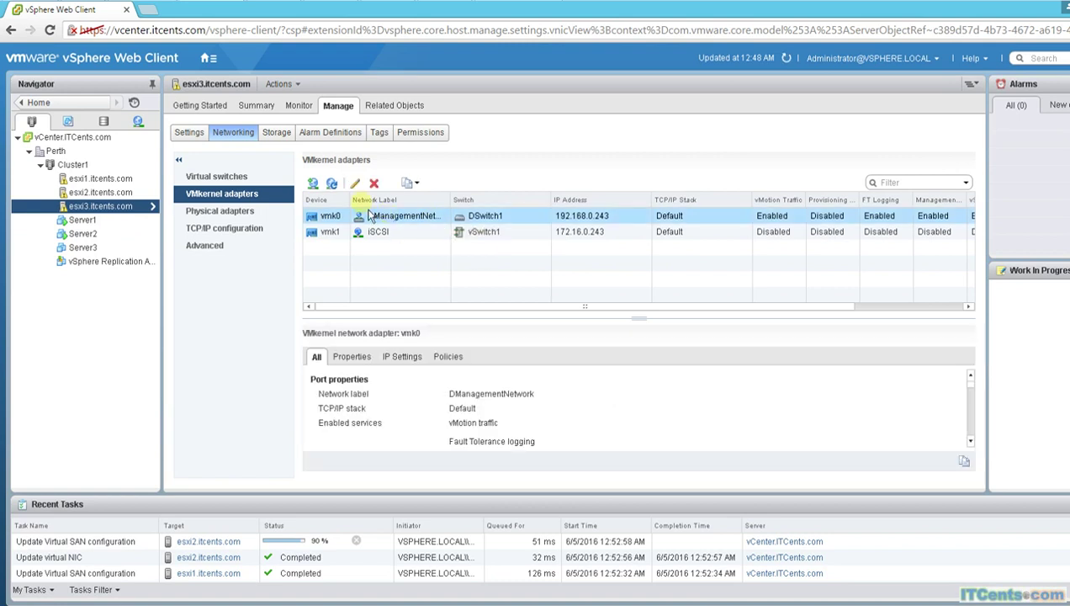
left_click(355, 183)
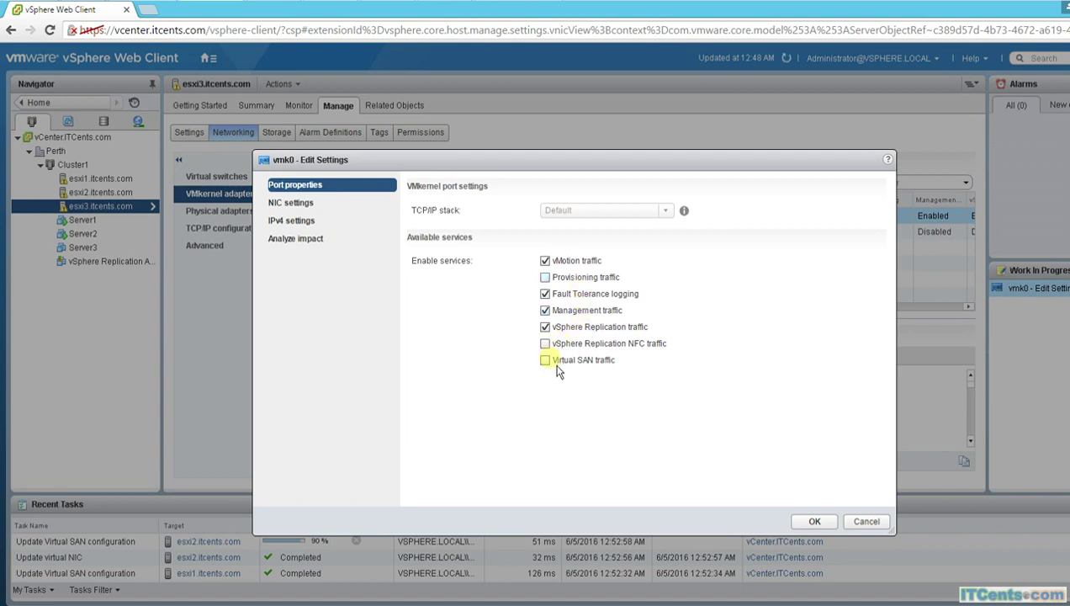
left_click(553, 364)
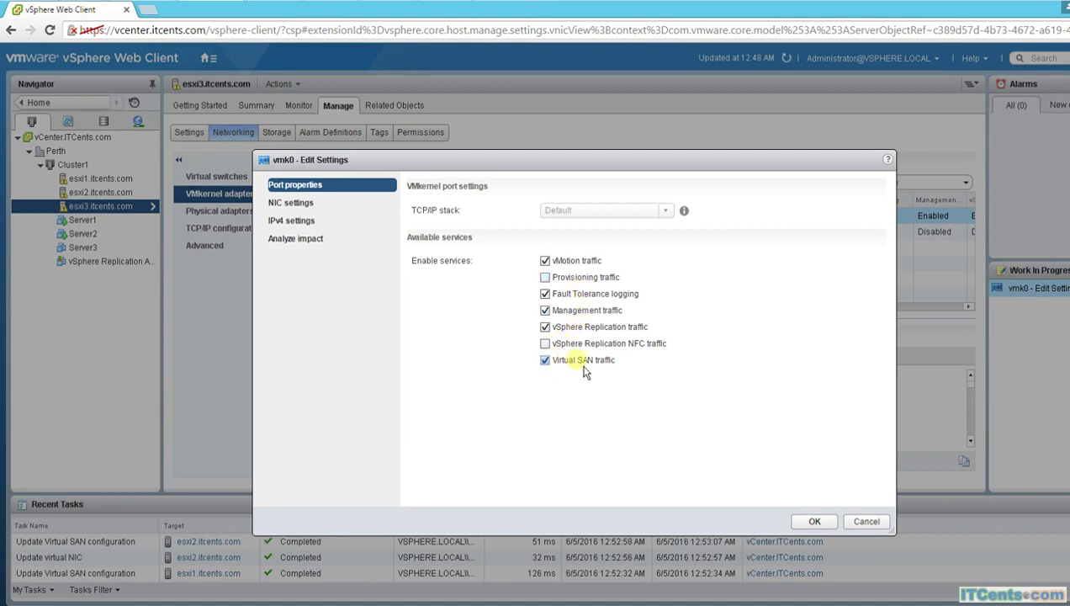
left_click(814, 522)
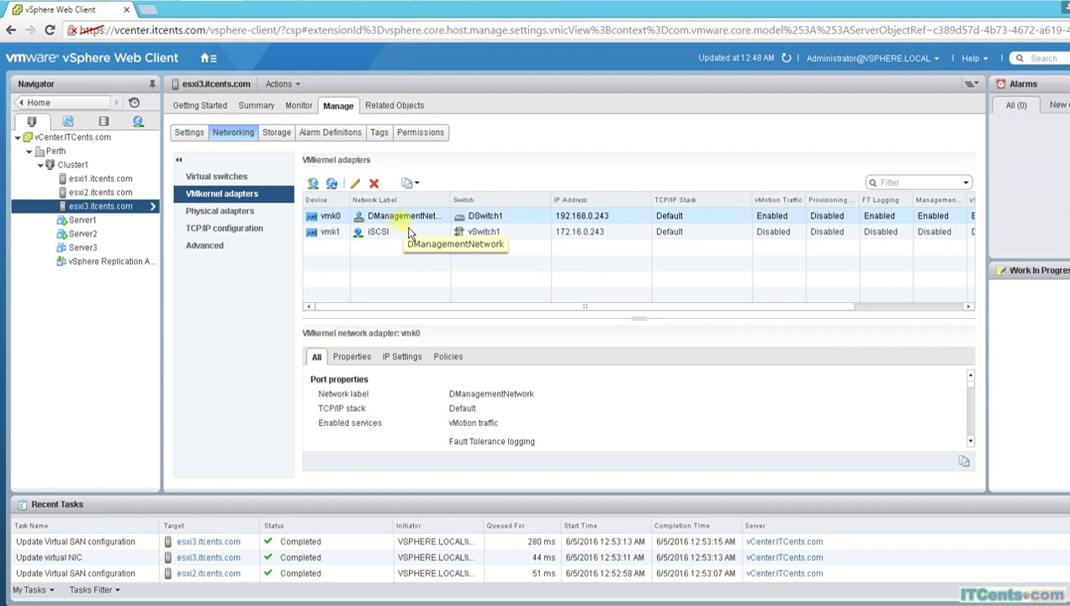
Step: Recheck esxi1's VMkernel adapters, then open Cluster1's Virtual SAN General status page
left_click(414, 220)
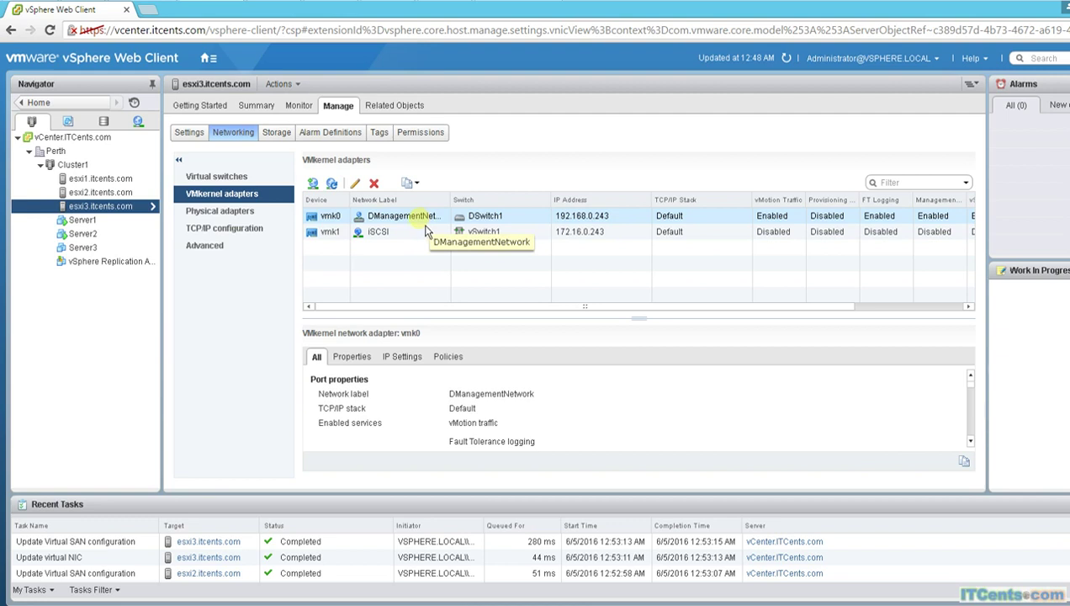
left_click(404, 220)
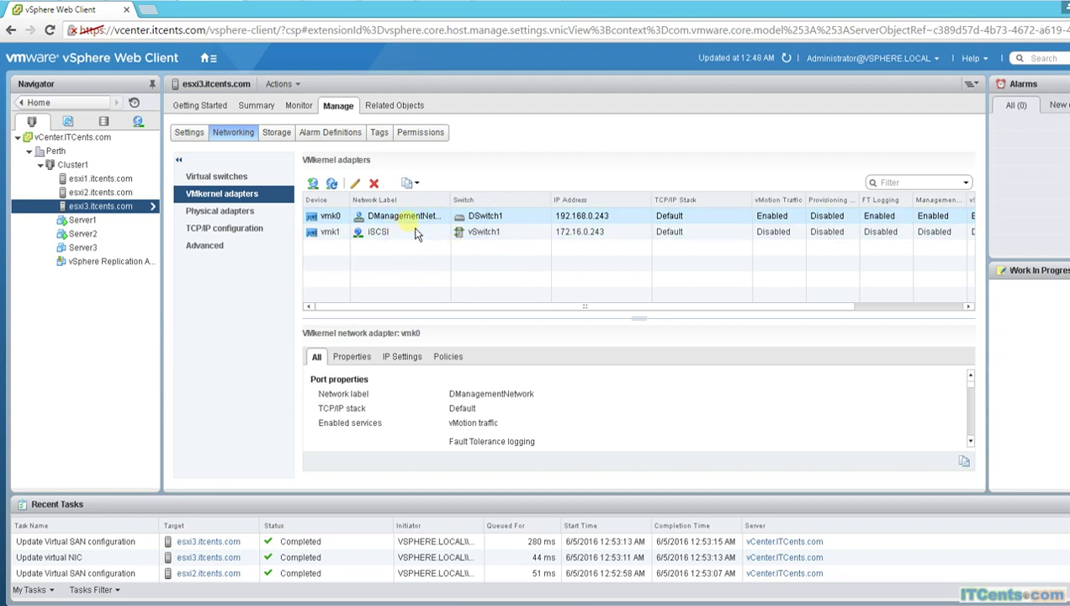
left_click(89, 179)
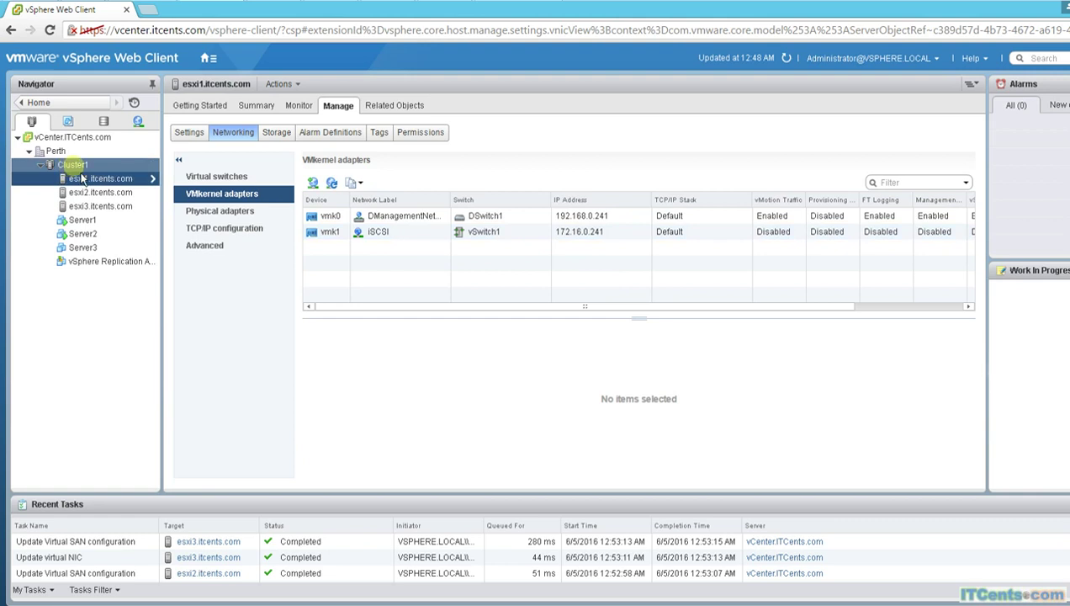
left_click(72, 165)
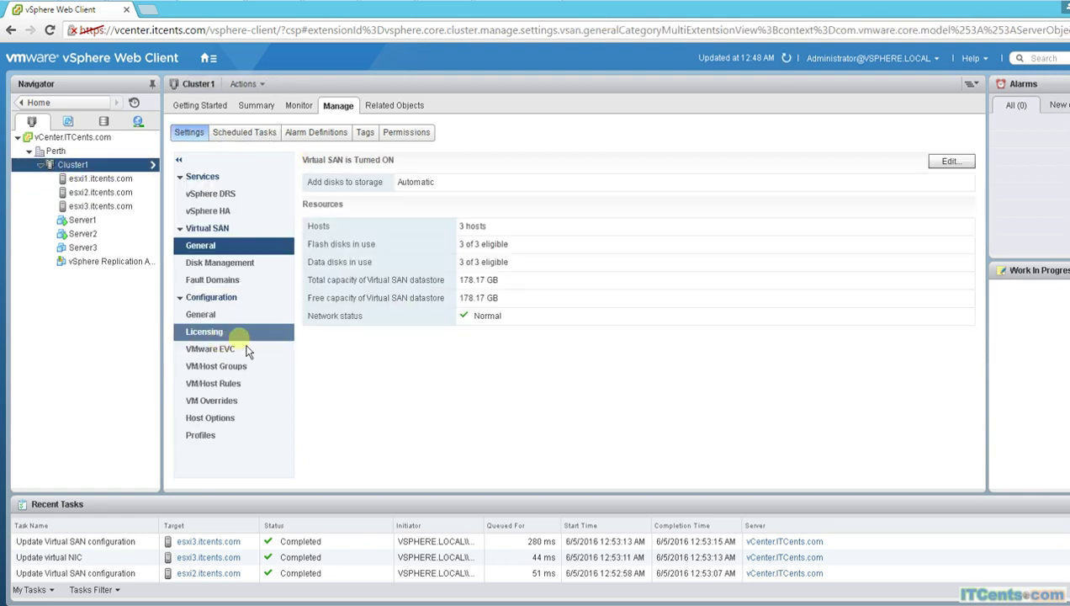
Step: Open Cluster1's Virtual SAN Disk Management to list the three hosts' disk groups
left_click(244, 264)
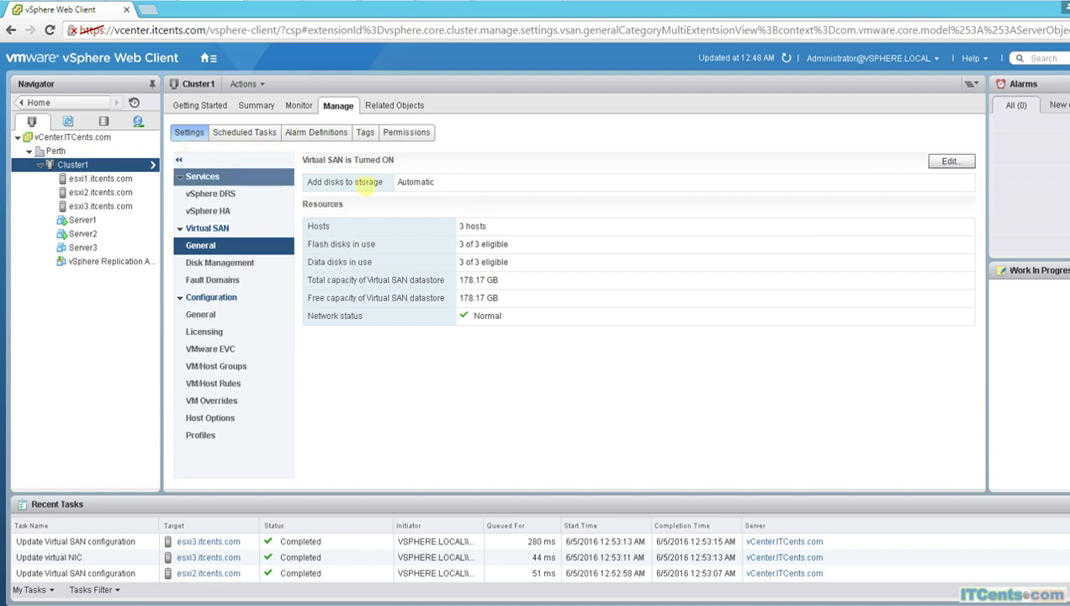
left_click(200, 264)
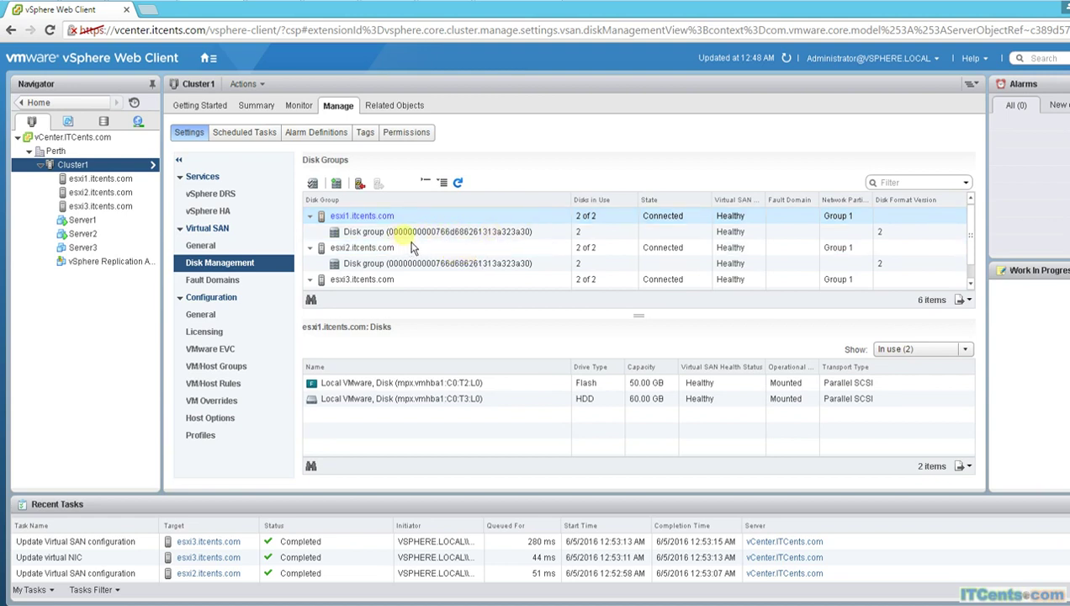
Step: Review the 50 GB flash and 60 GB HDD disks in esxi1, esxi2 and esxi3's disk groups, then view Fault Domains
left_click(426, 236)
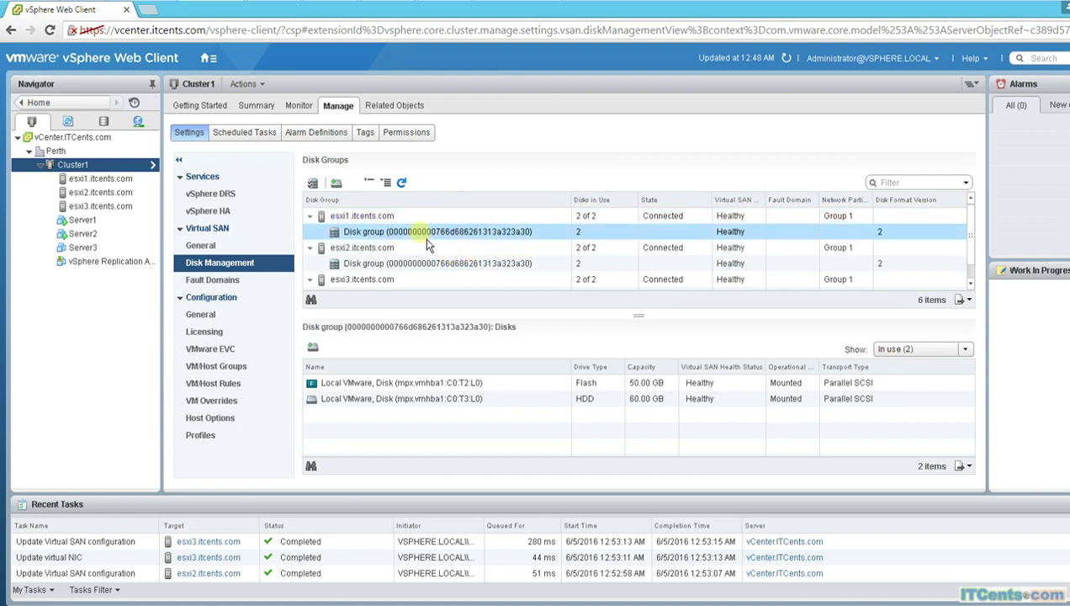
left_click(374, 384)
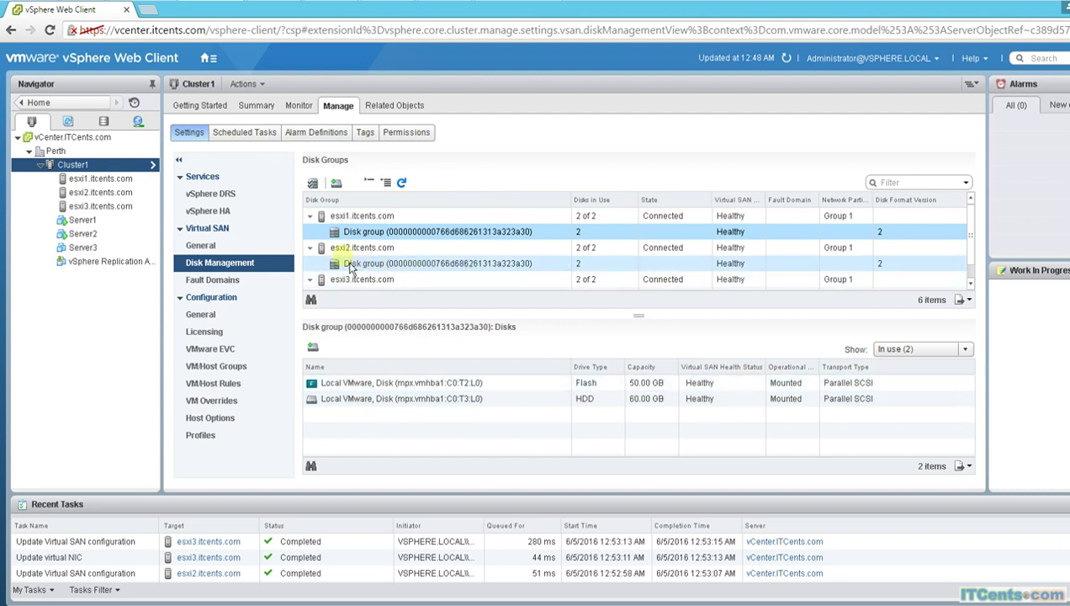
left_click(402, 264)
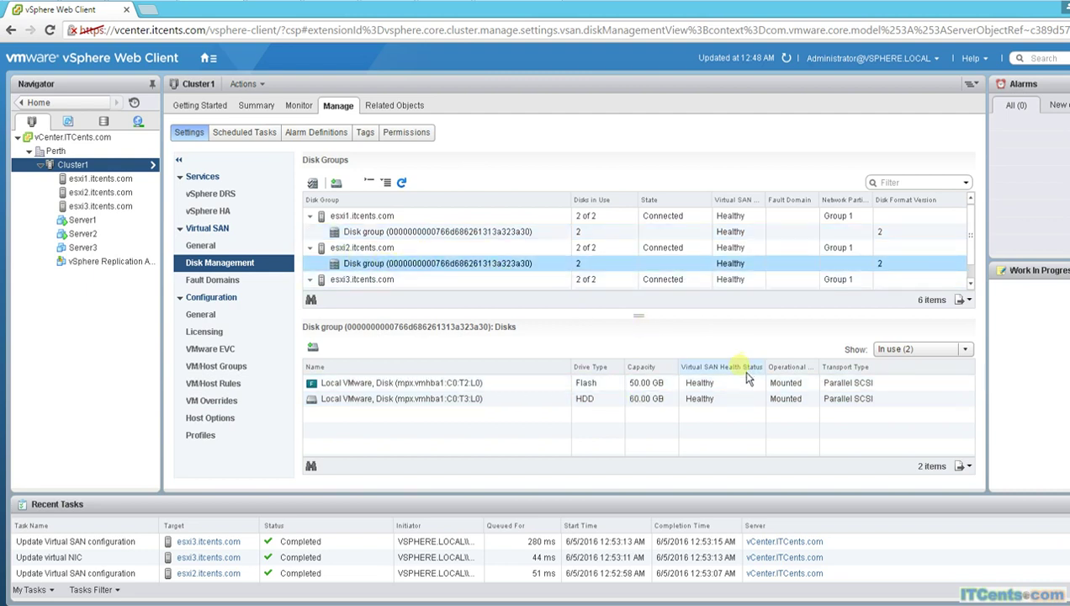
left_click(970, 285)
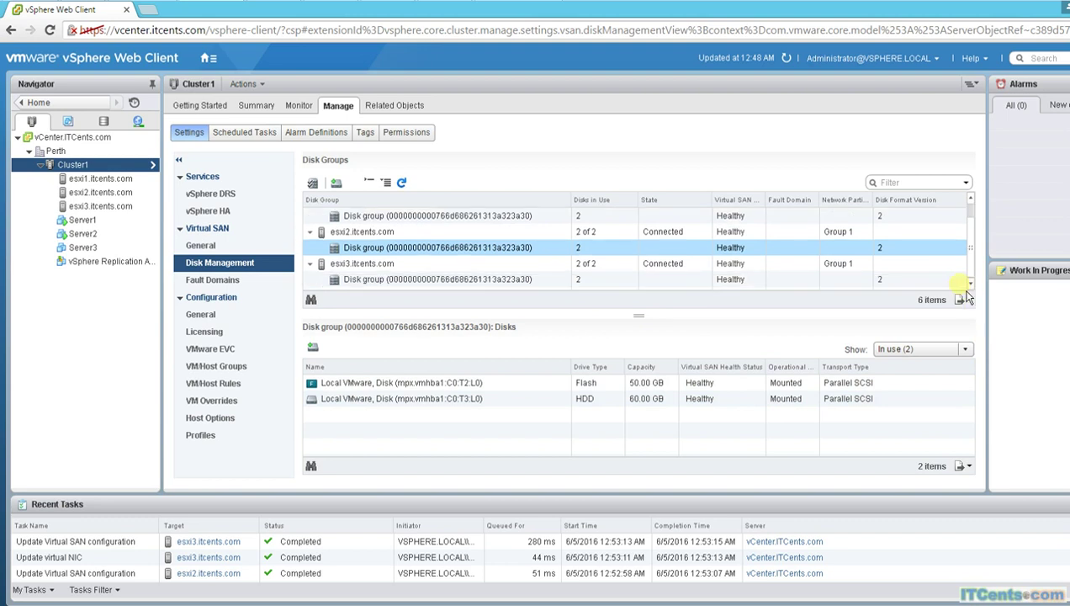
left_click(505, 281)
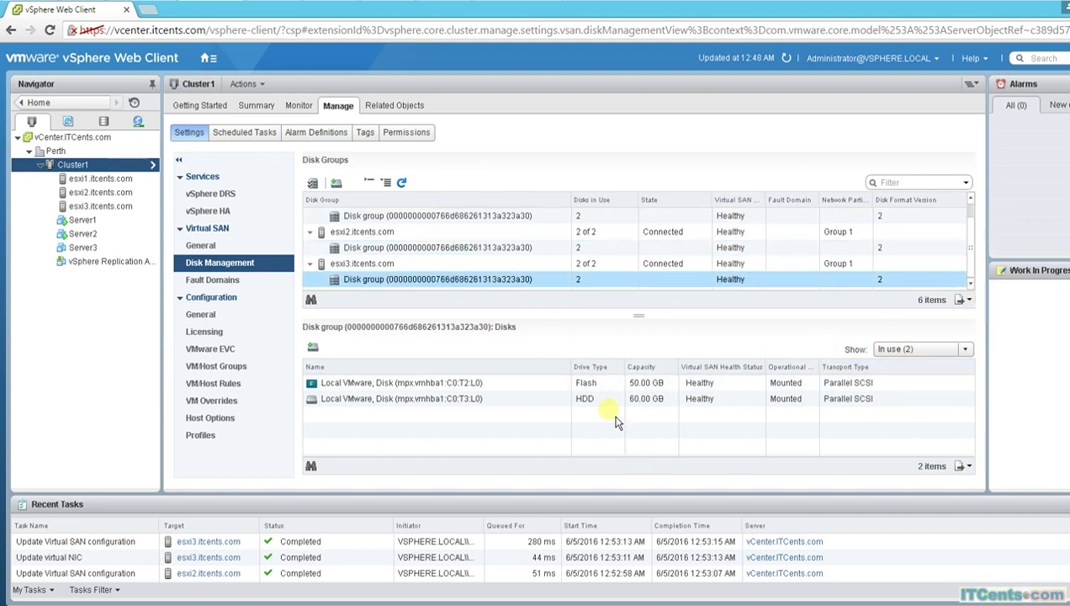
left_click(242, 280)
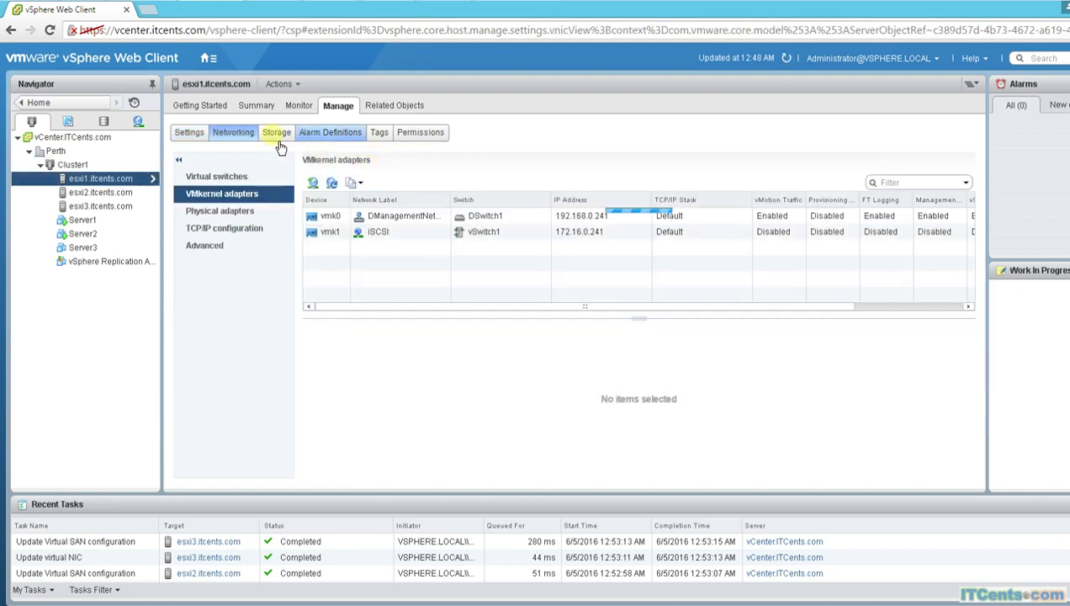
Step: List esxi1's related datastores and select vsanDatastore (178.17 GB capacity, 59.39 GB free)
left_click(278, 134)
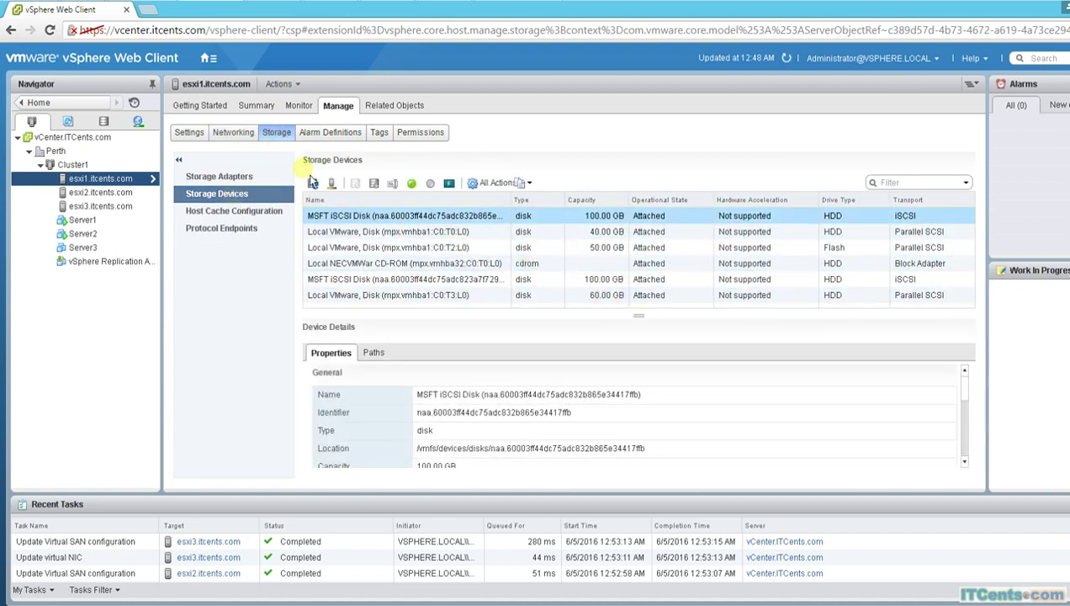
left_click(393, 106)
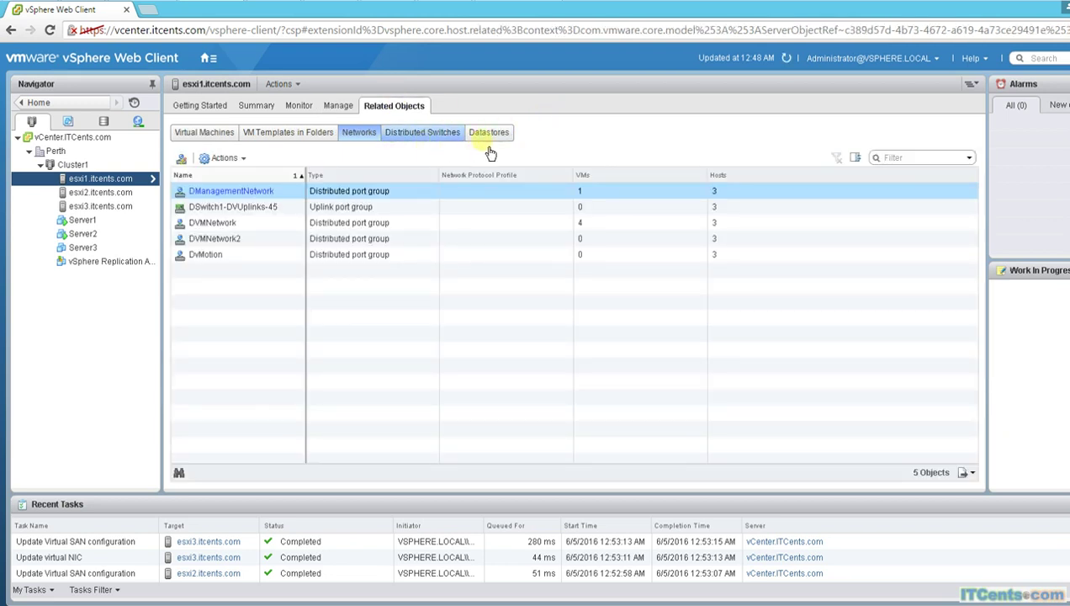
left_click(505, 139)
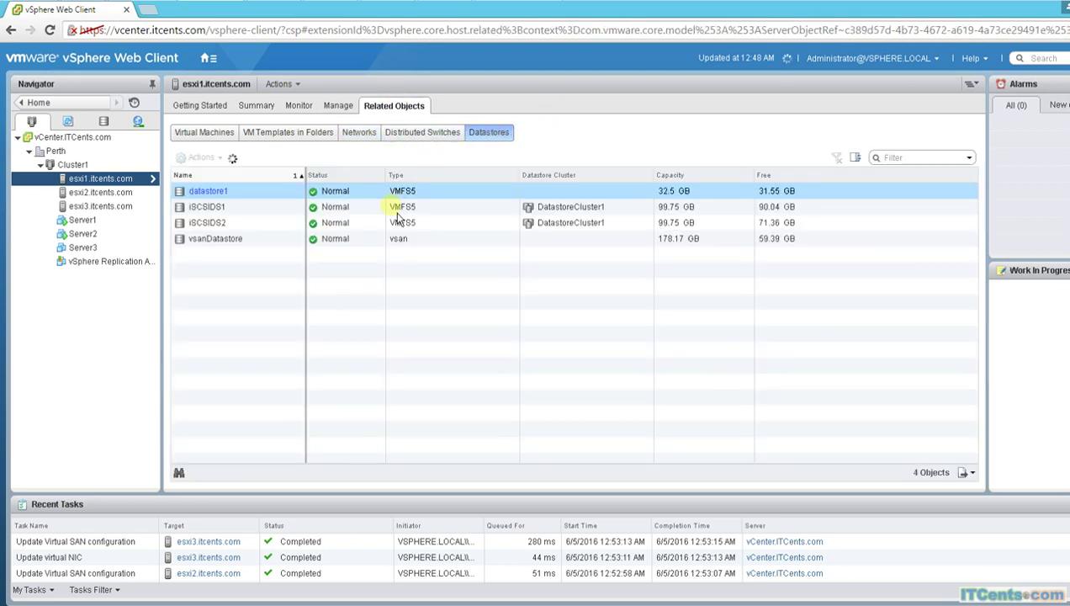
left_click(234, 242)
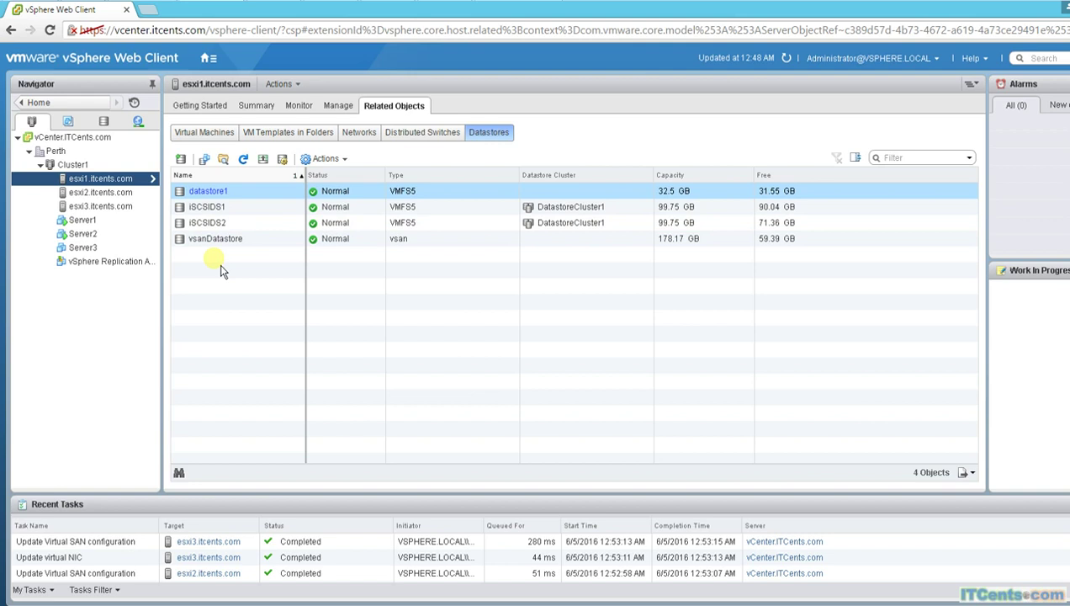
Step: Confirm on Server1's summary that it runs on esxi2.itcents.com, then open DatastoreCluster1
left_click(85, 222)
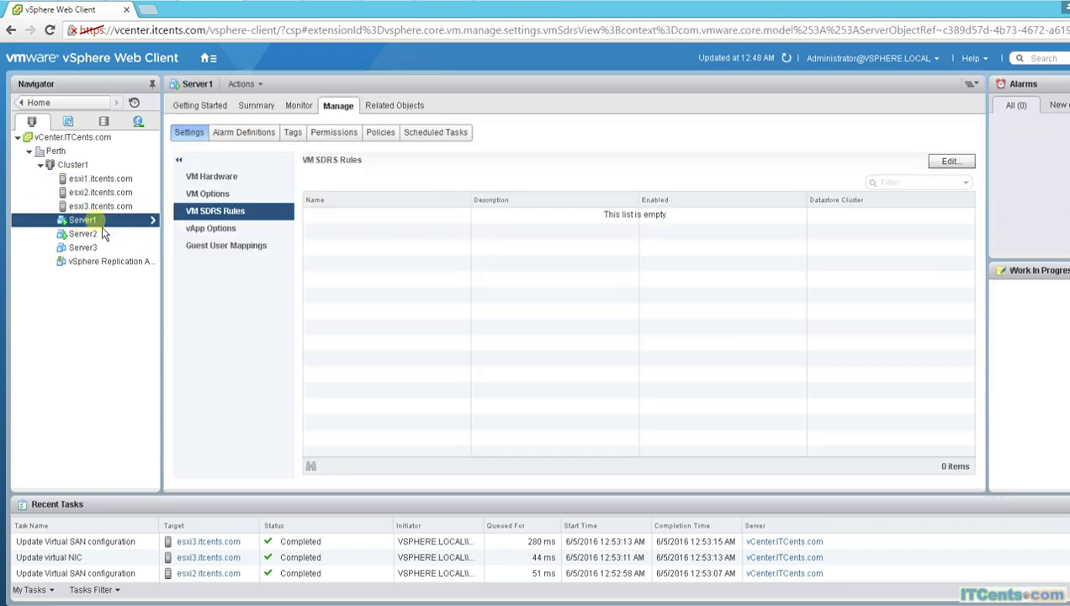
left_click(262, 109)
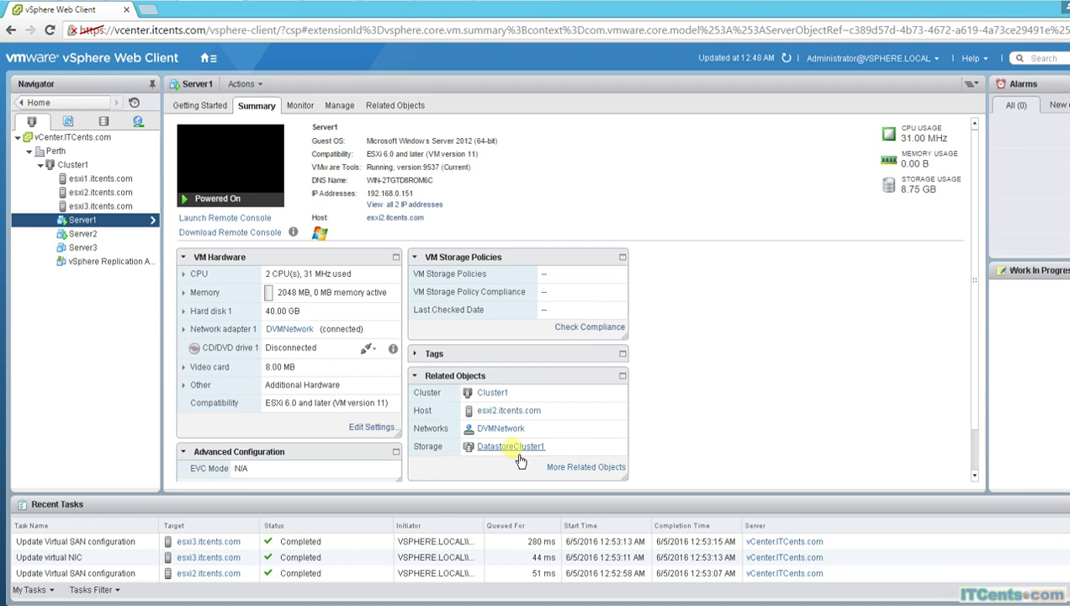
left_click(512, 448)
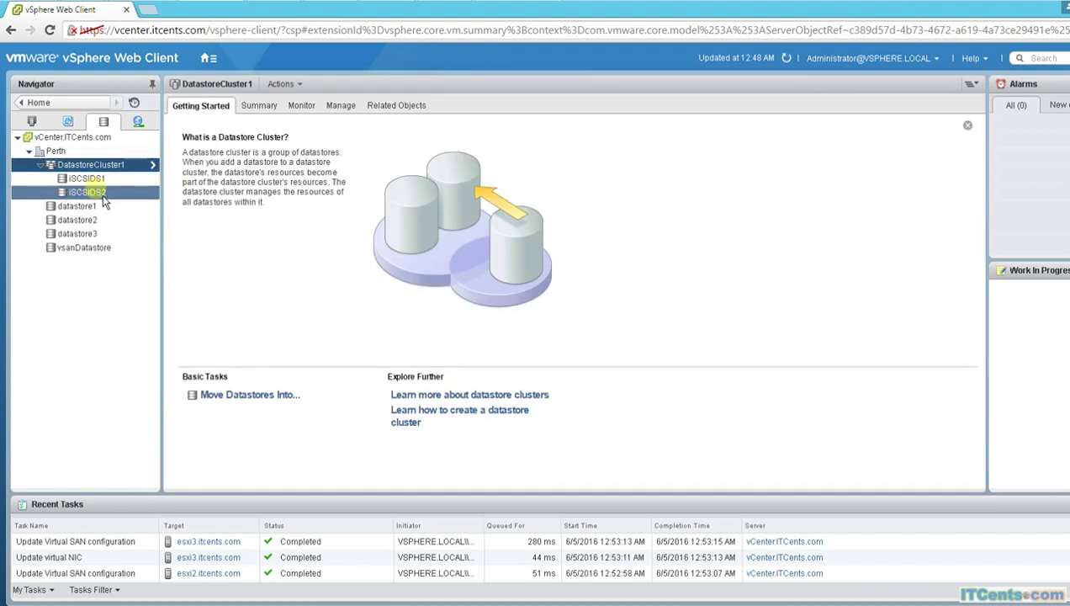
Step: Check iSCSIDS1's capacity summary and browse its files, selecting the .dvsData folder
left_click(261, 107)
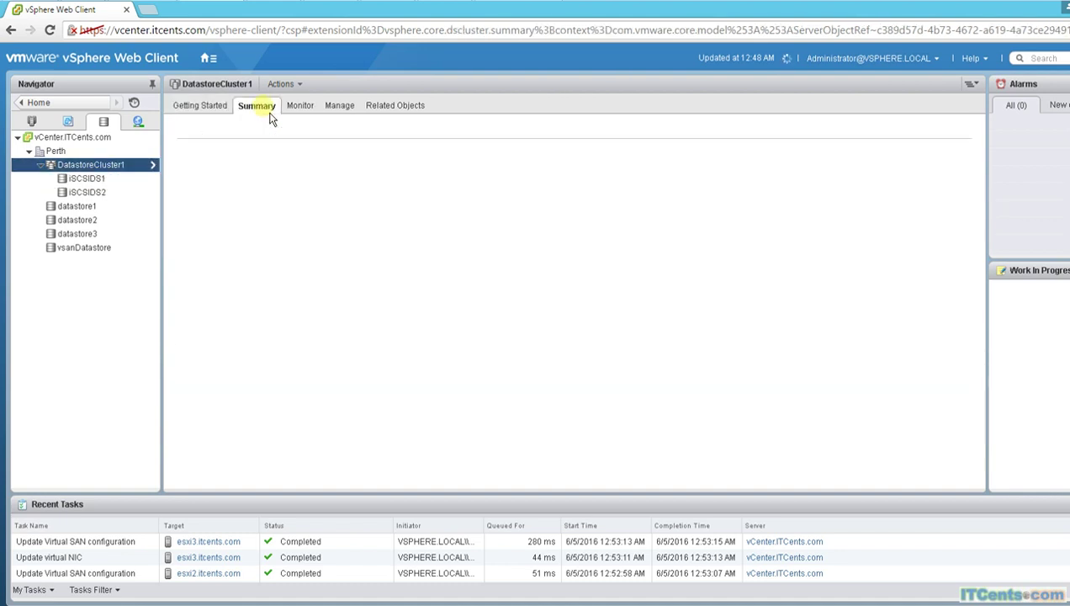
left_click(91, 178)
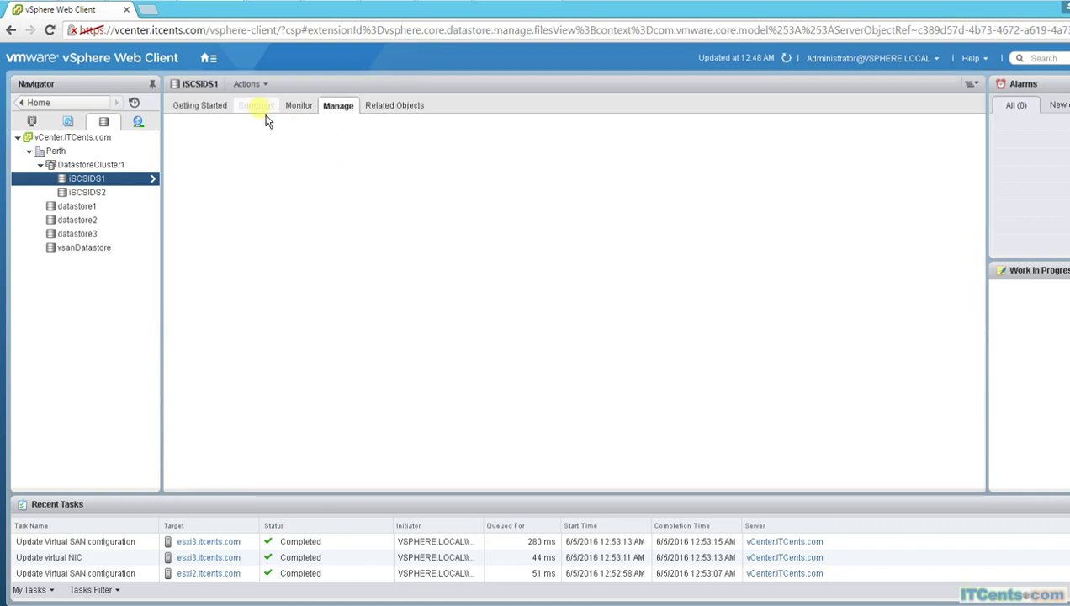
left_click(257, 106)
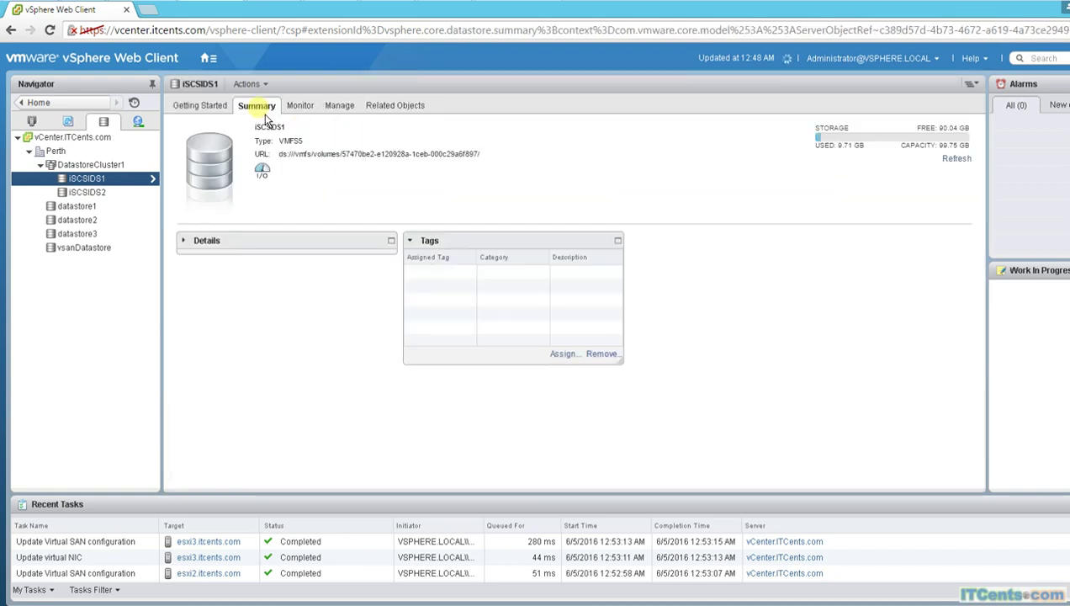
left_click(340, 109)
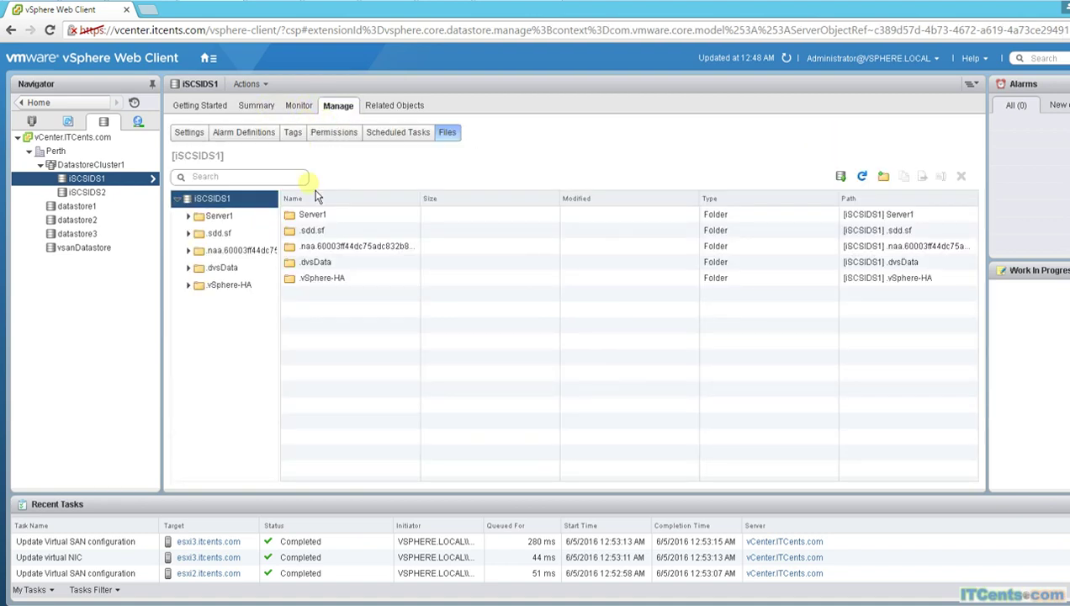
left_click(312, 262)
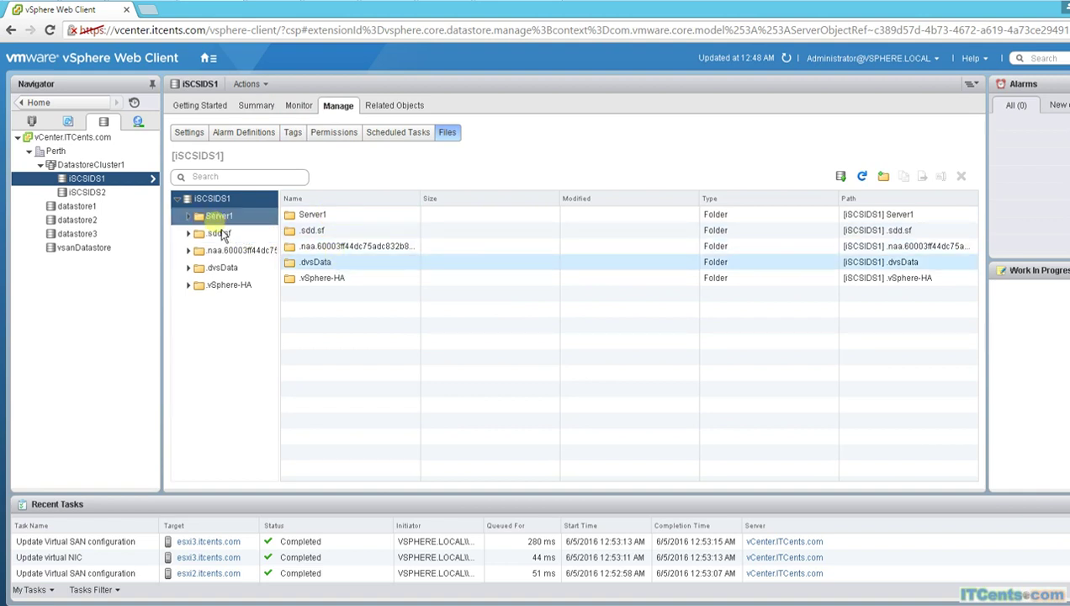
Step: Browse iSCSIDS2's files, then return to DatastoreCluster1's summary and the Hosts and Clusters inventory
left_click(99, 193)
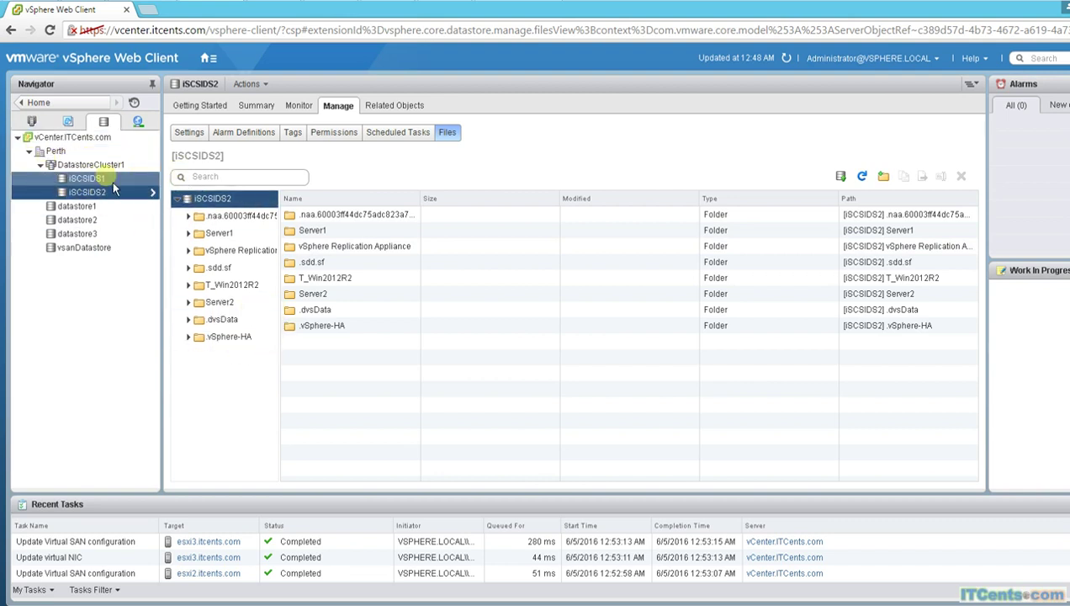
left_click(84, 165)
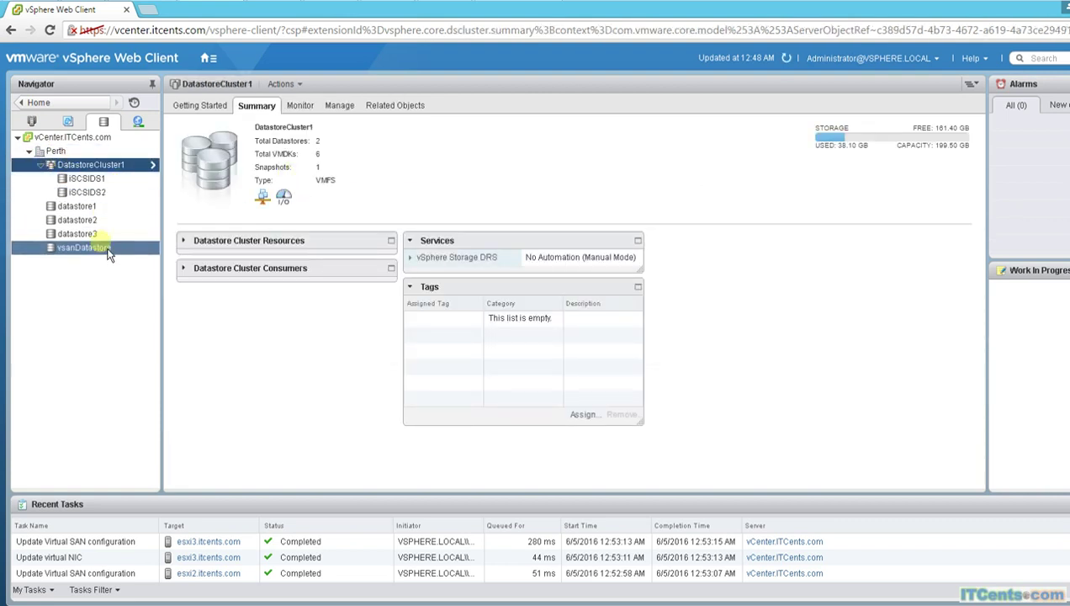
left_click(31, 121)
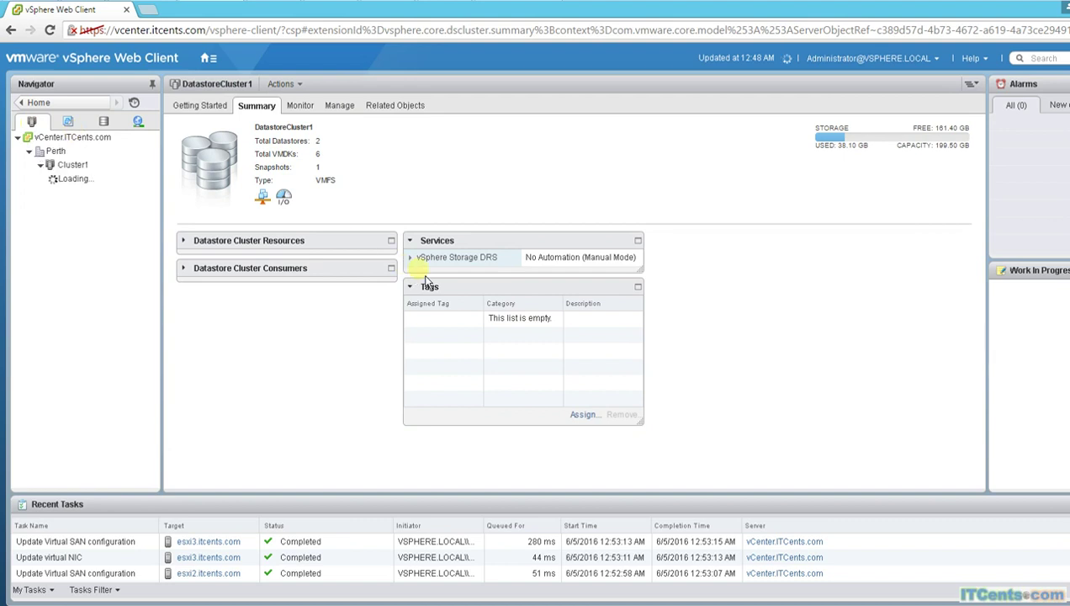
Step: Start a storage-only migration of Server1 and choose vsanDatastore (178.17 GB free) as destination
left_click(83, 219)
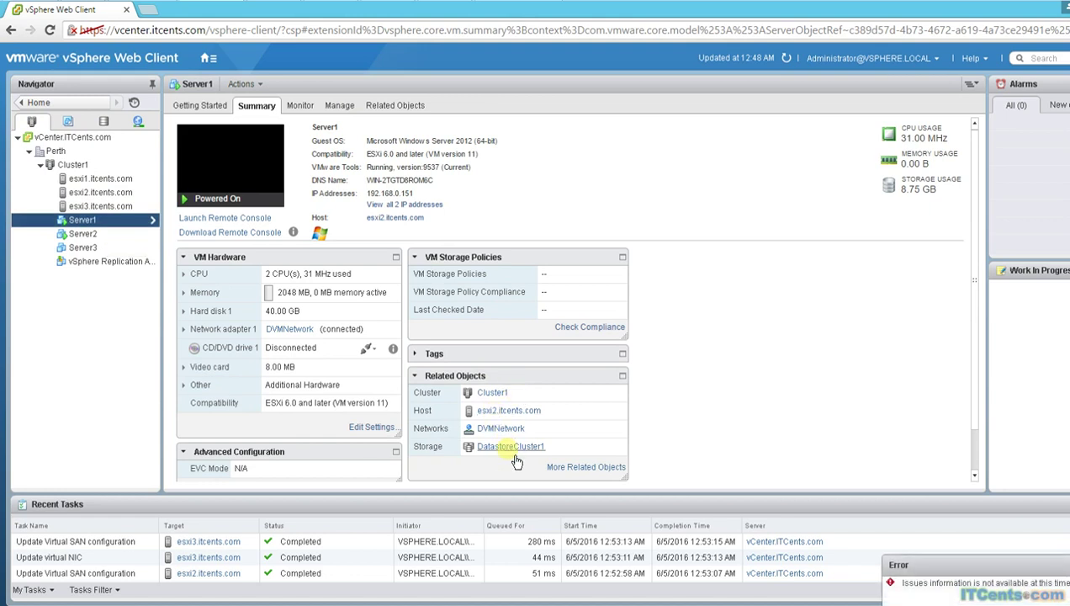
right_click(91, 221)
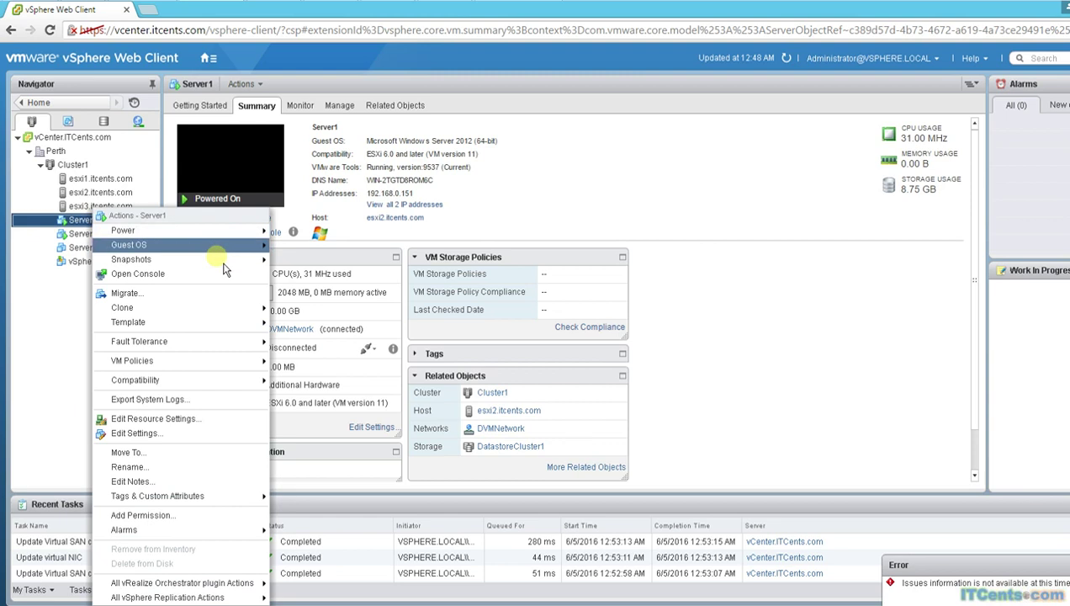
left_click(150, 294)
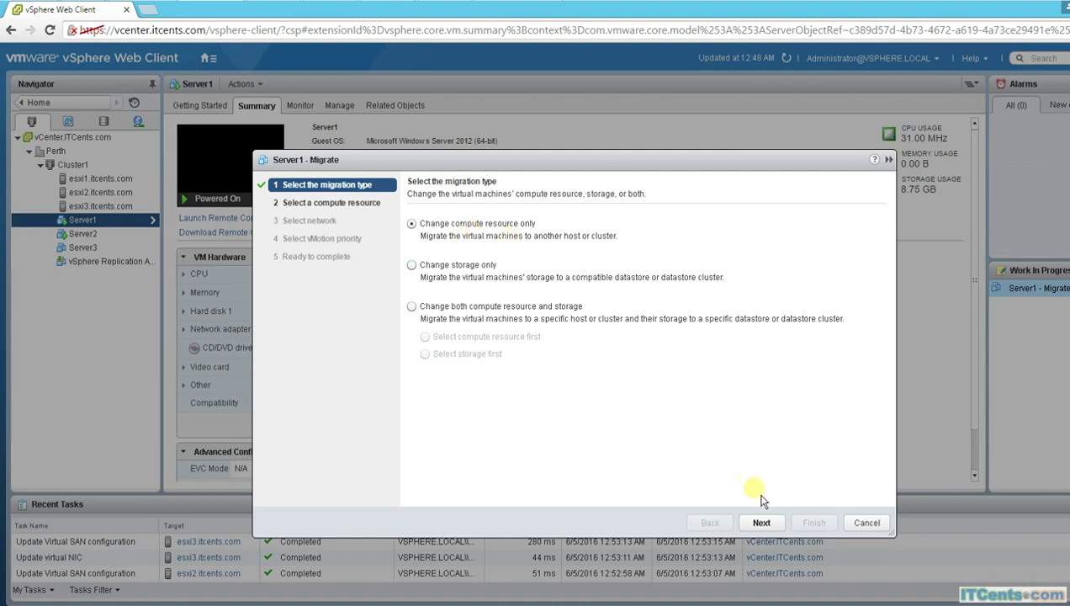
left_click(454, 265)
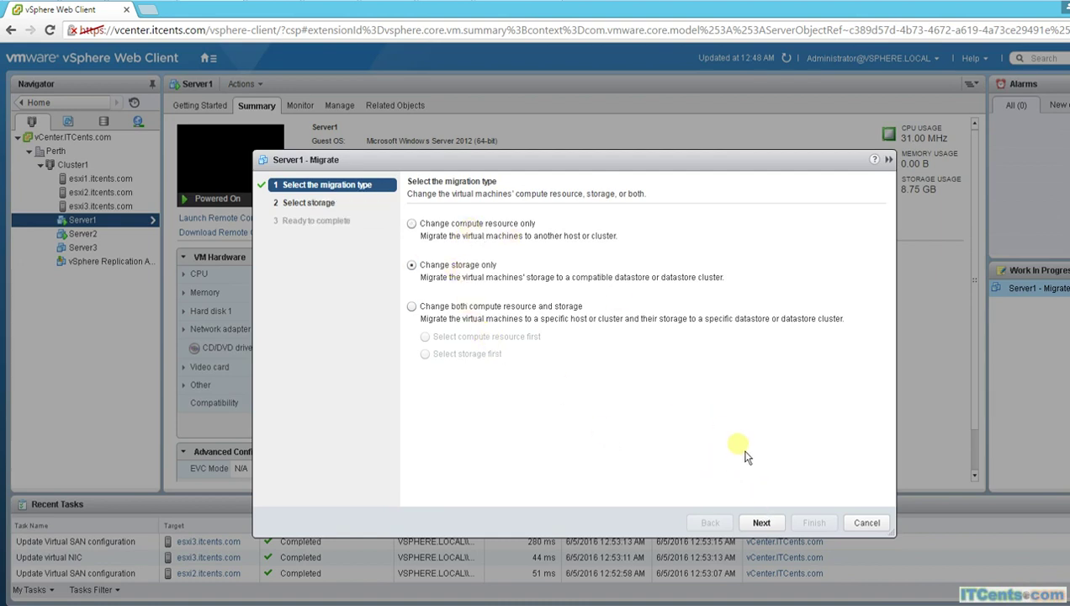
left_click(774, 531)
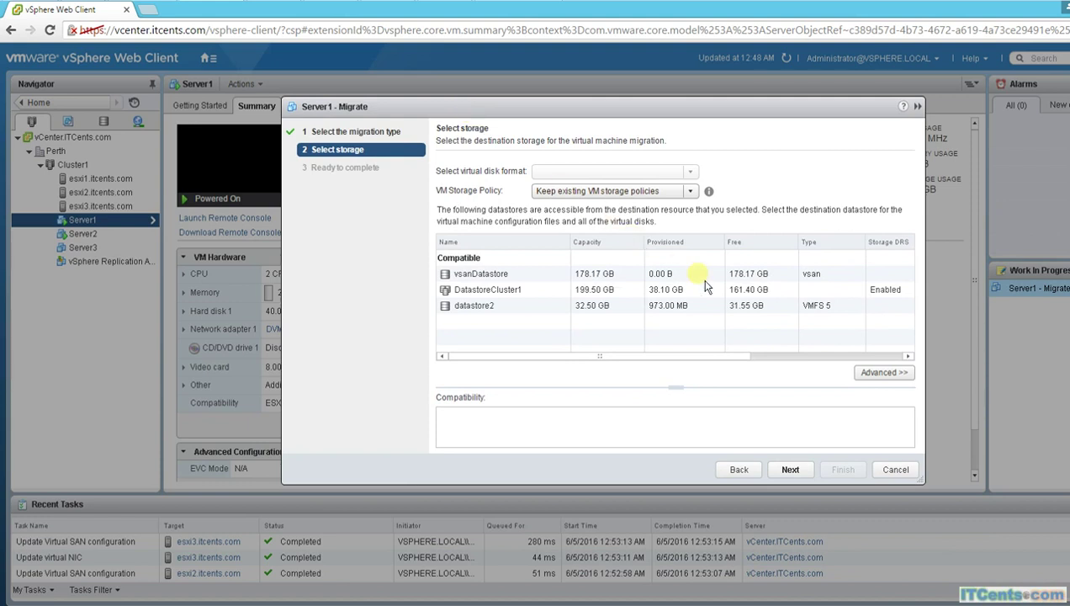
left_click(594, 273)
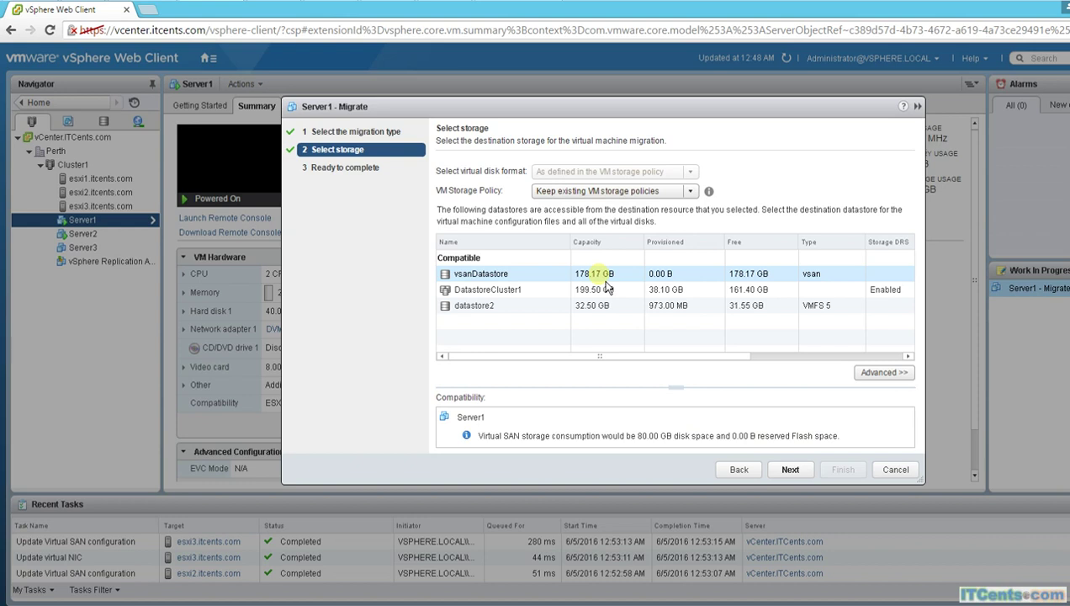
Step: Advance the Migrate wizard to its summary to relocate Server1 onto vsanDatastore
left_click(791, 469)
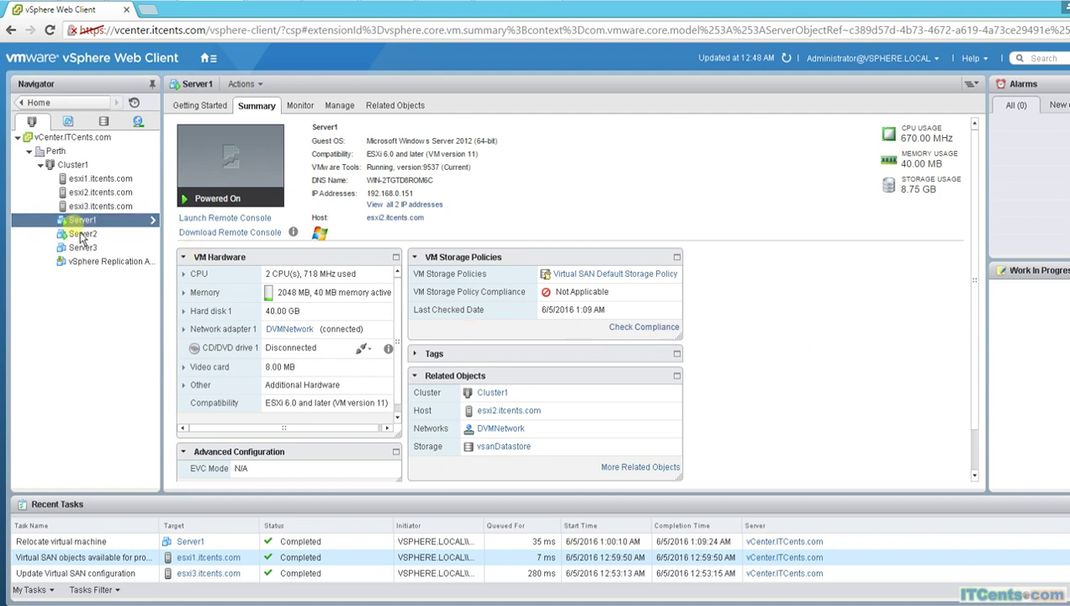
left_click(507, 448)
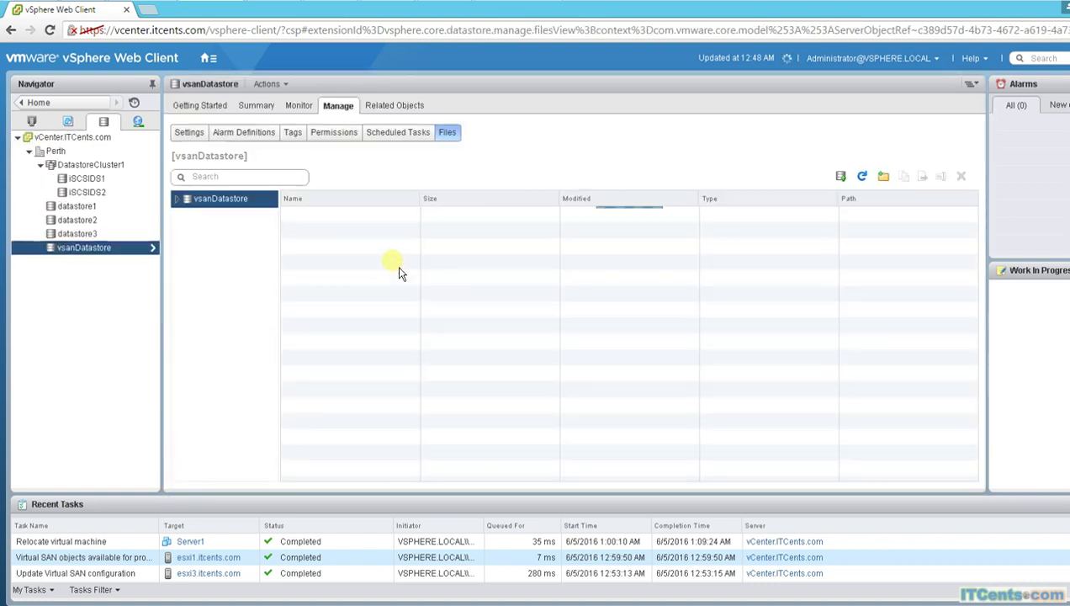
left_click(177, 198)
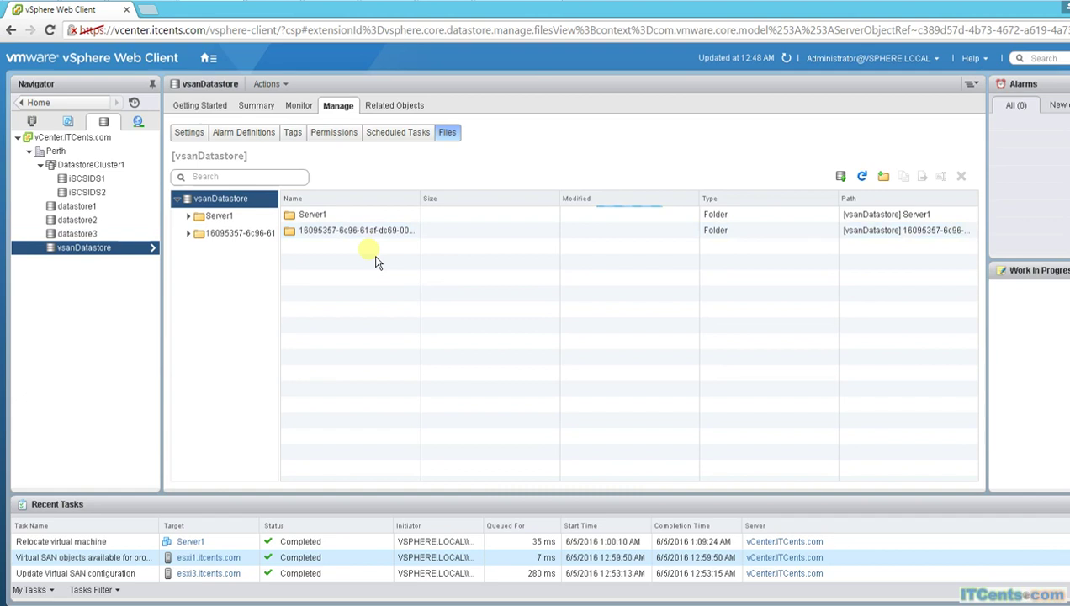
left_click(198, 216)
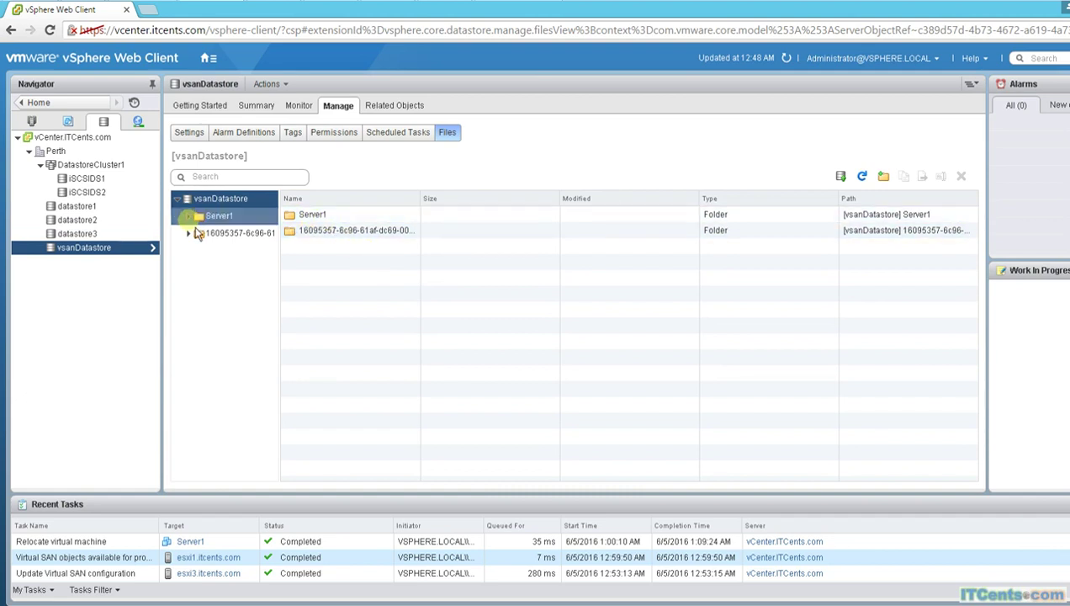
left_click(188, 216)
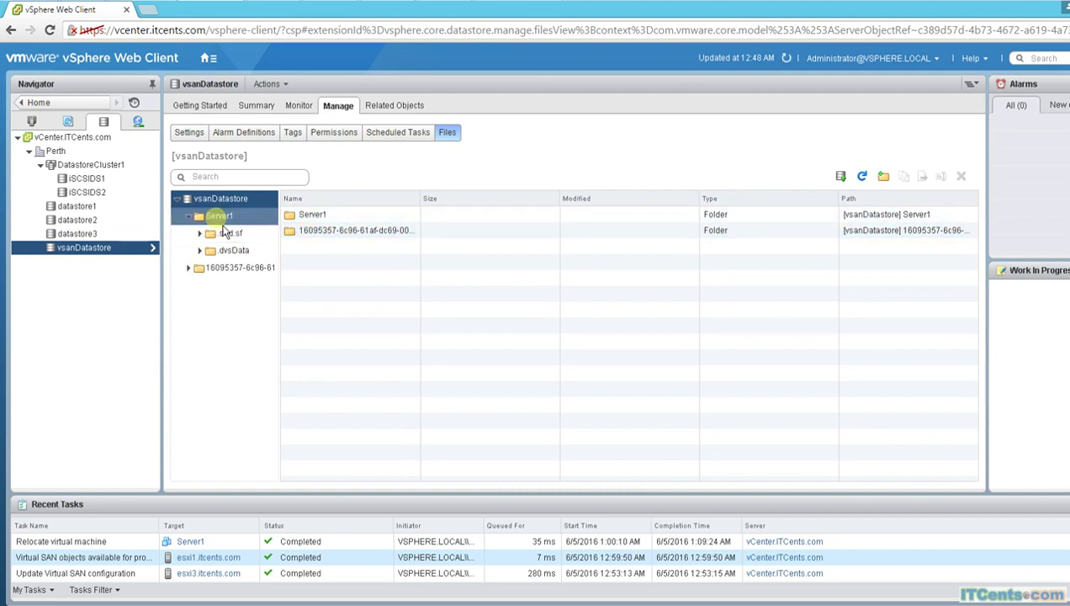
left_click(221, 217)
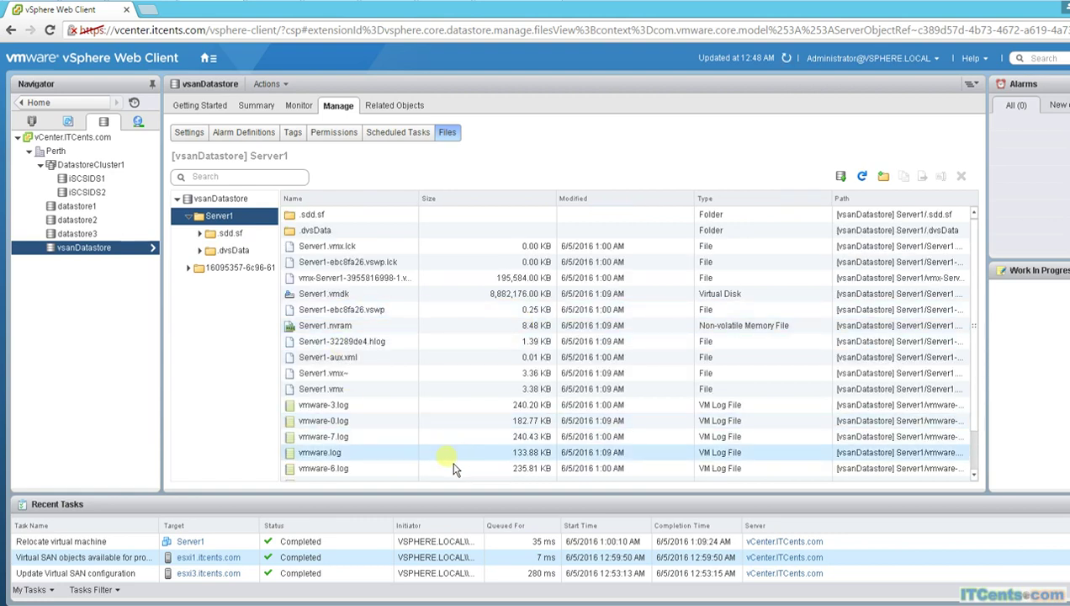
left_click(188, 216)
left_click(192, 200)
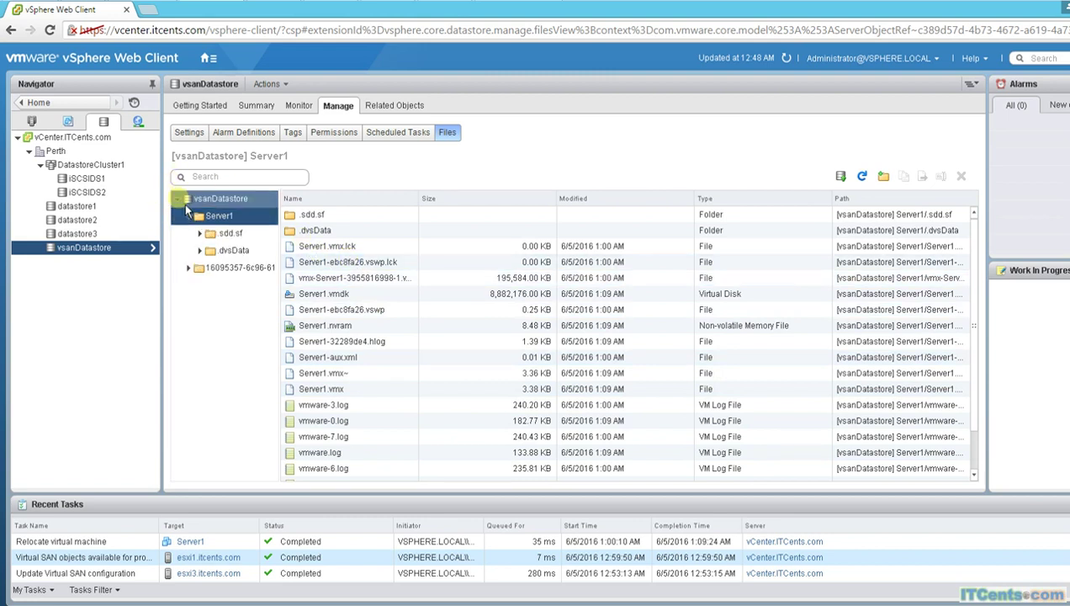
left_click(32, 121)
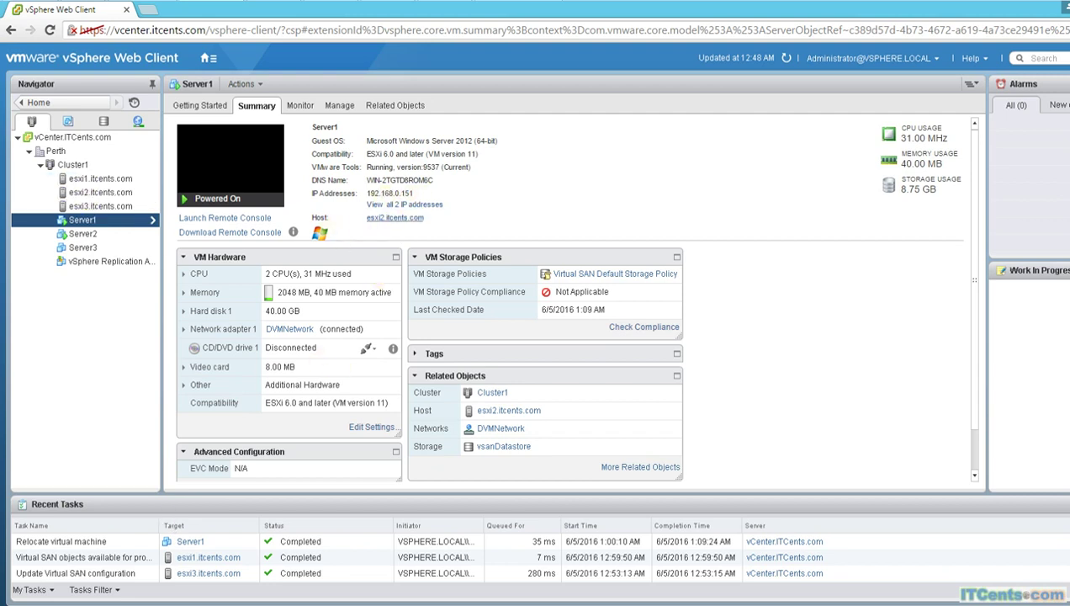
Step: Open an administrator Command Prompt and run ping 192.168.0.151 -t
key("super+x")
left_click(65, 572)
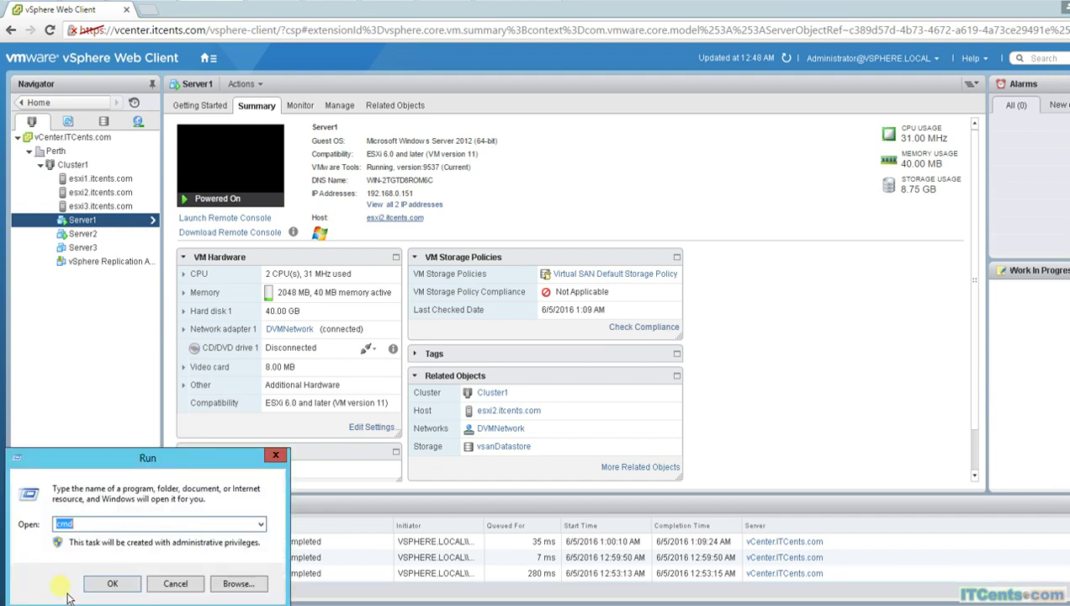
key("Return")
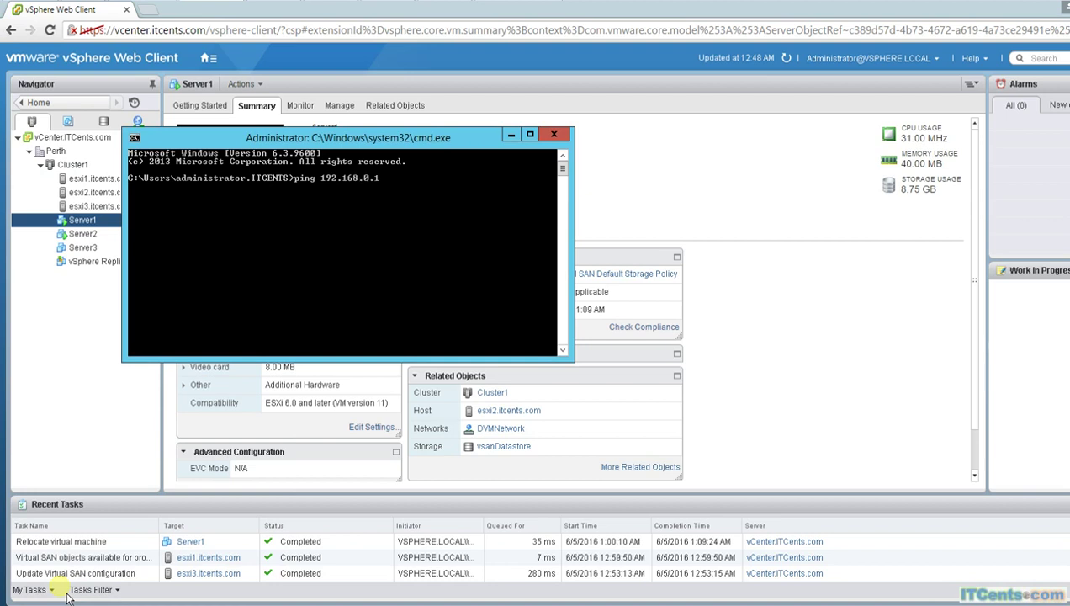
type("t")
key("Return")
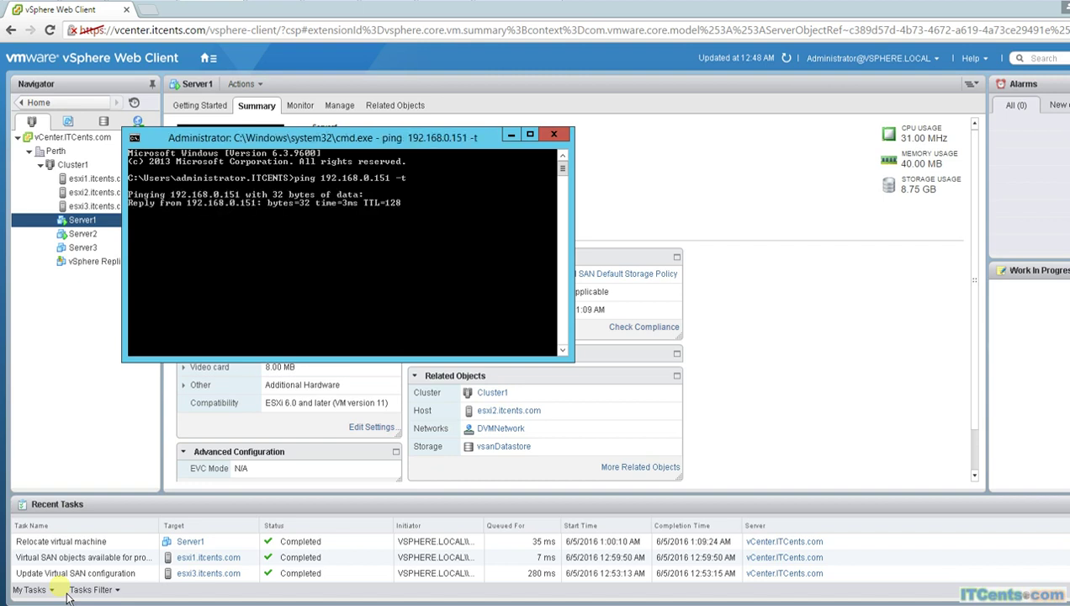
Step: Park the ping console at the lower right and bring up Server1's actions in vSphere
left_click_drag(371, 150, 484, 358)
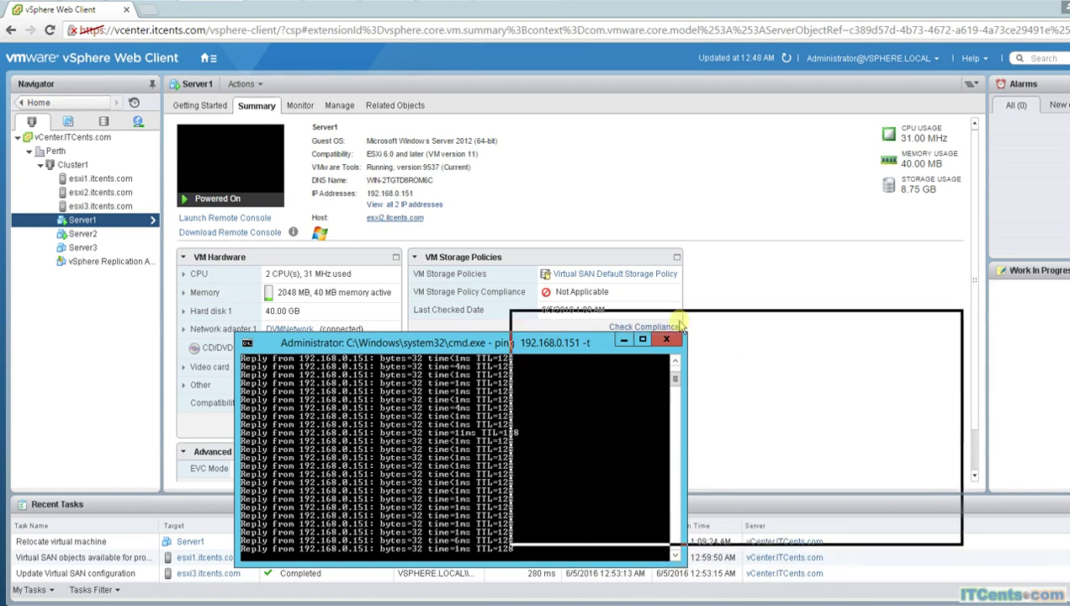
left_click_drag(682, 324, 682, 324)
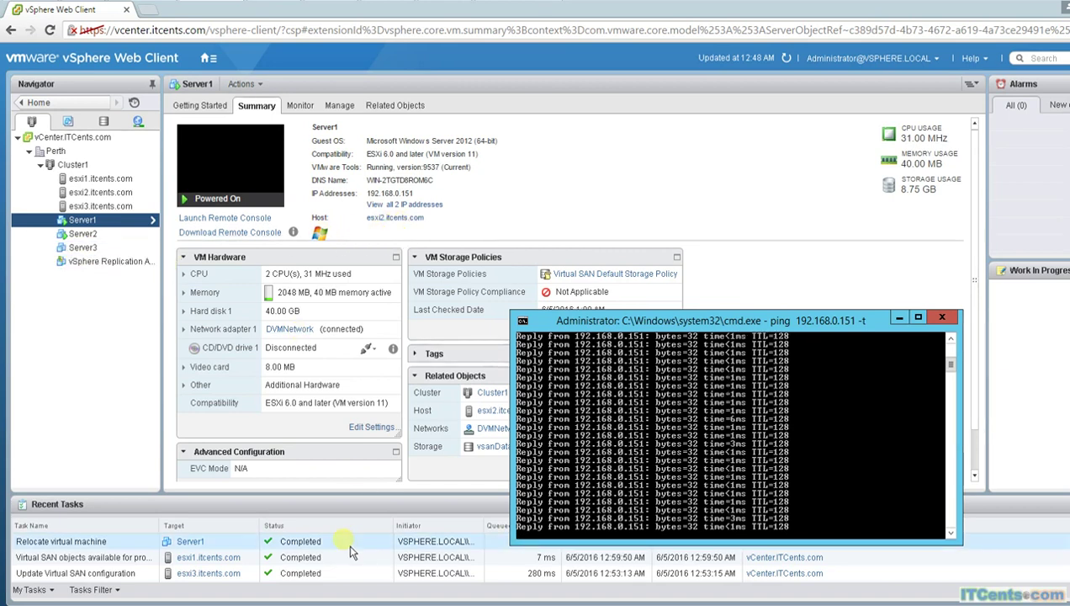
left_click(95, 235)
right_click(85, 219)
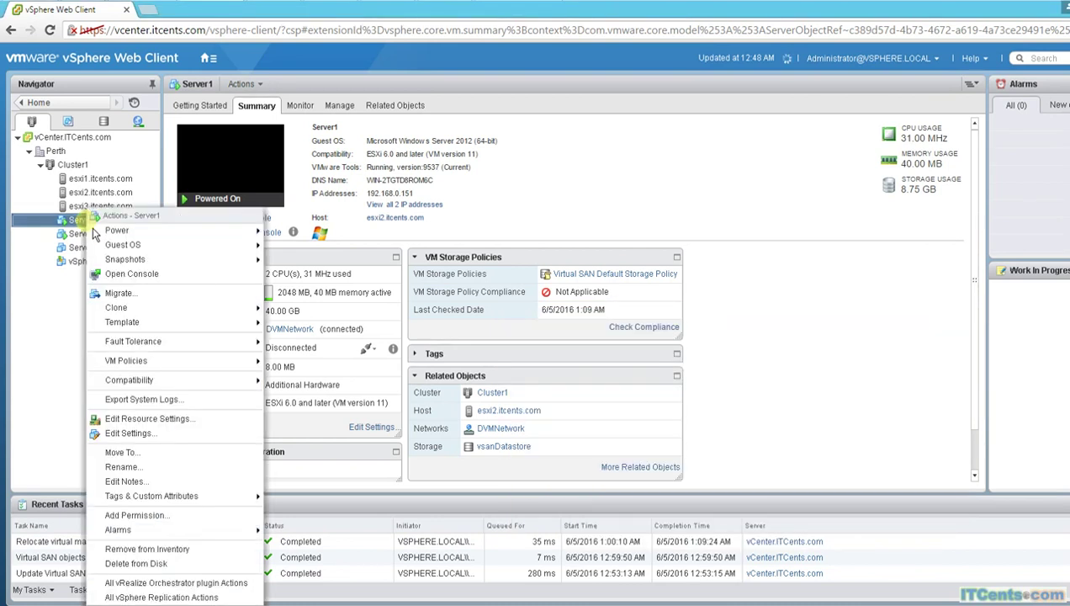
Step: Live-migrate Server1 to esxi1.itcents.com (compute only), keeping DVMNetwork and high vMotion priority
left_click(126, 293)
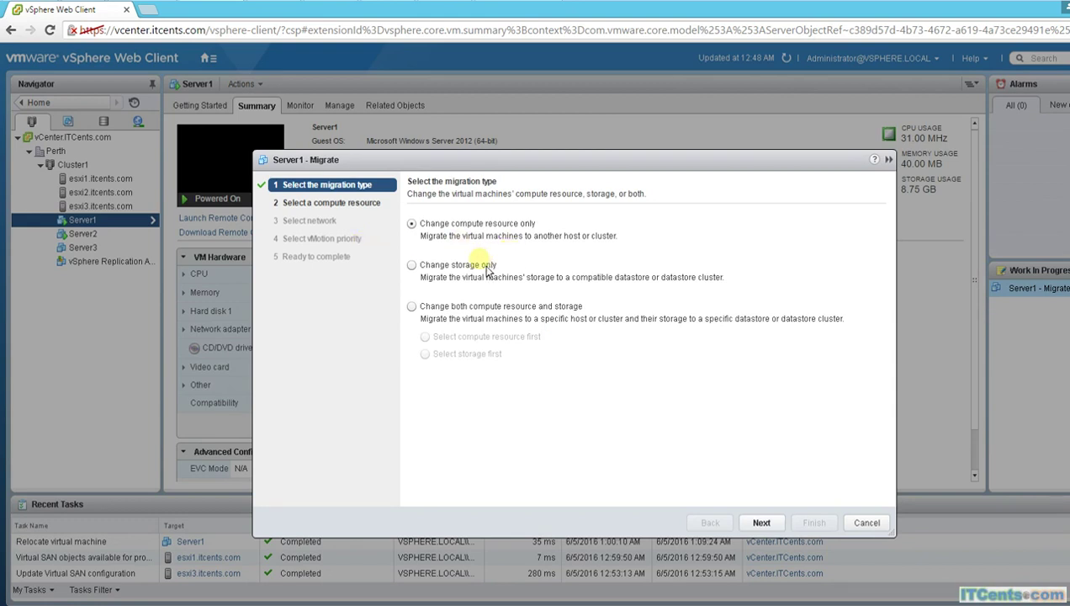
left_click(776, 529)
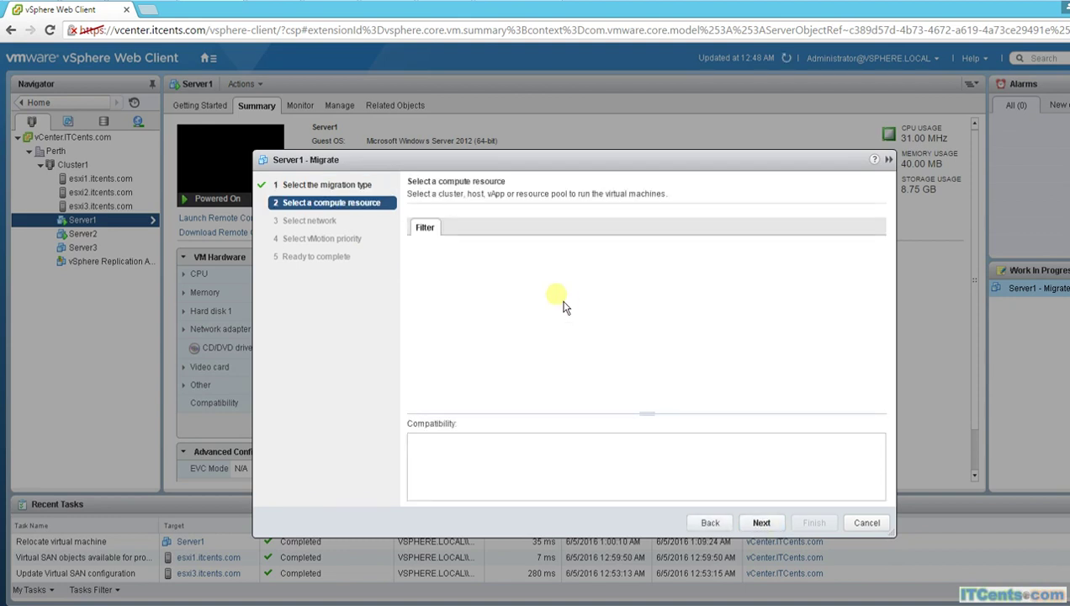
left_click_drag(497, 161, 602, 88)
left_click(578, 232)
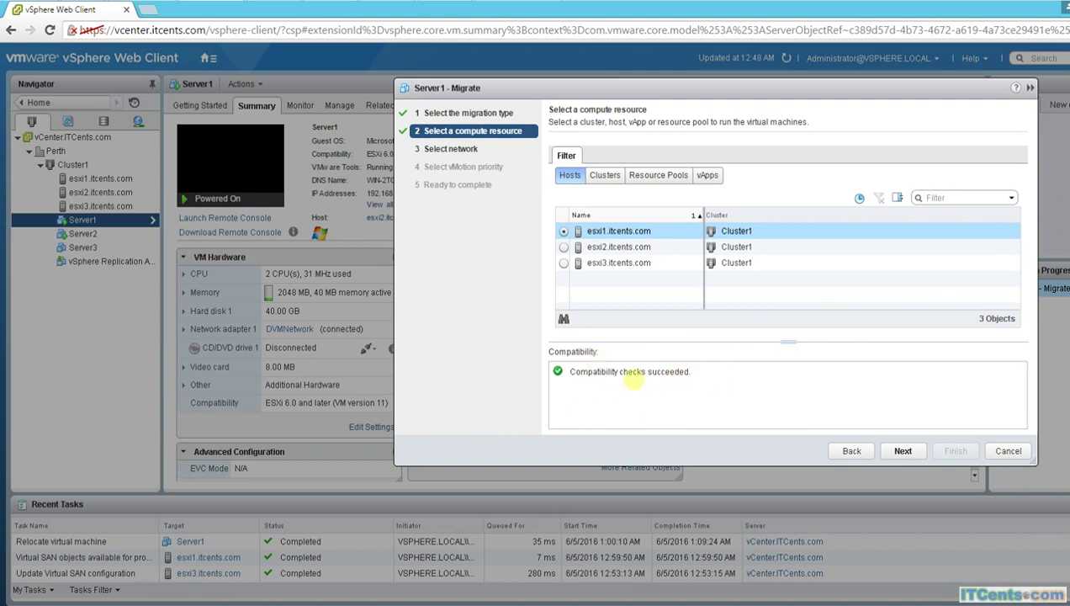
left_click(903, 452)
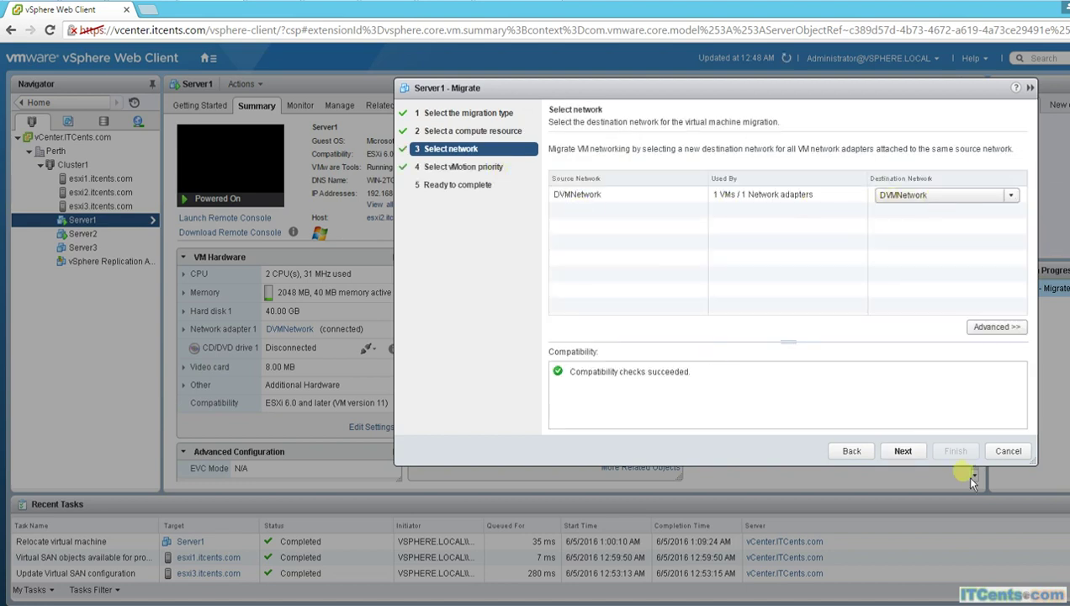
left_click(916, 453)
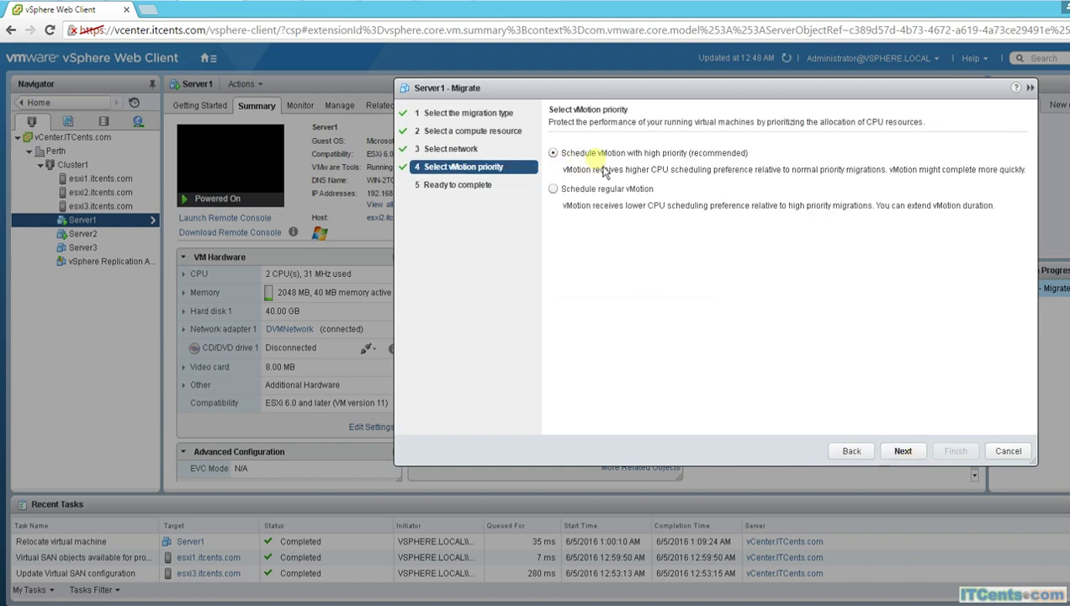
left_click(906, 453)
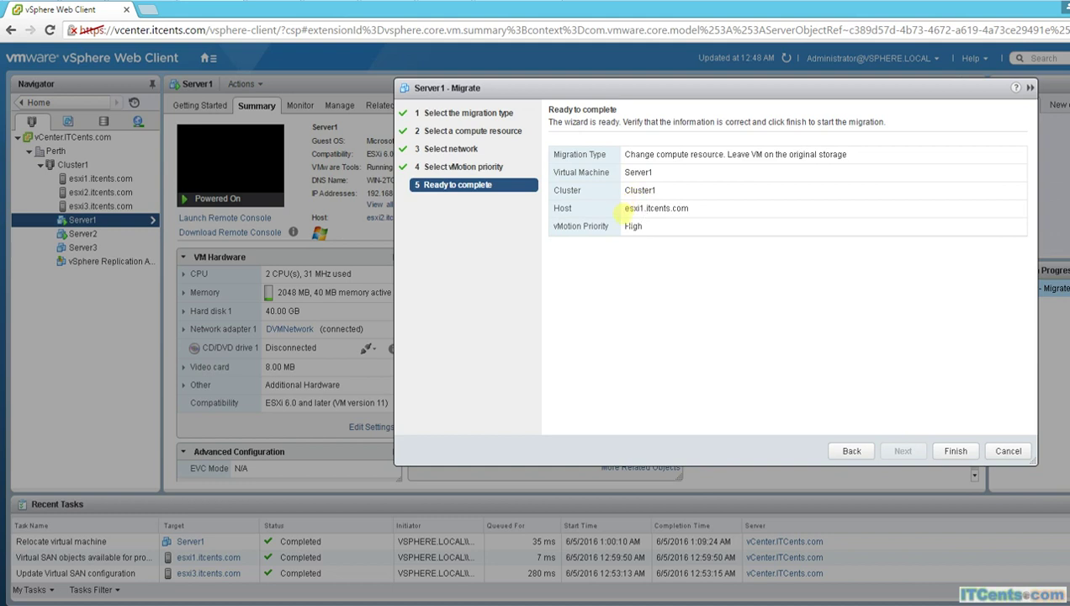
left_click_drag(687, 210, 594, 211)
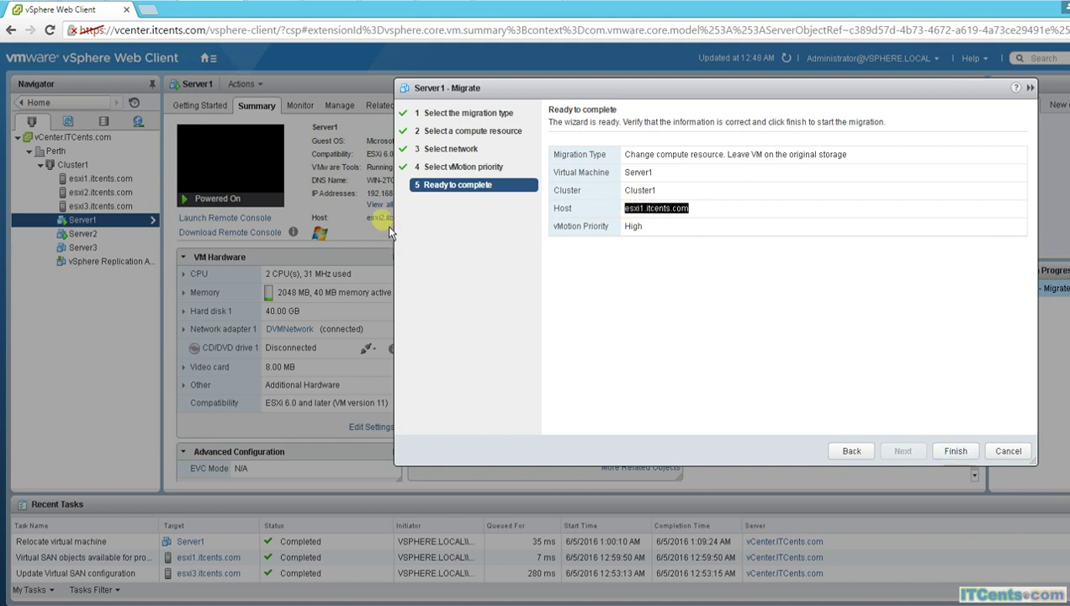
left_click(949, 453)
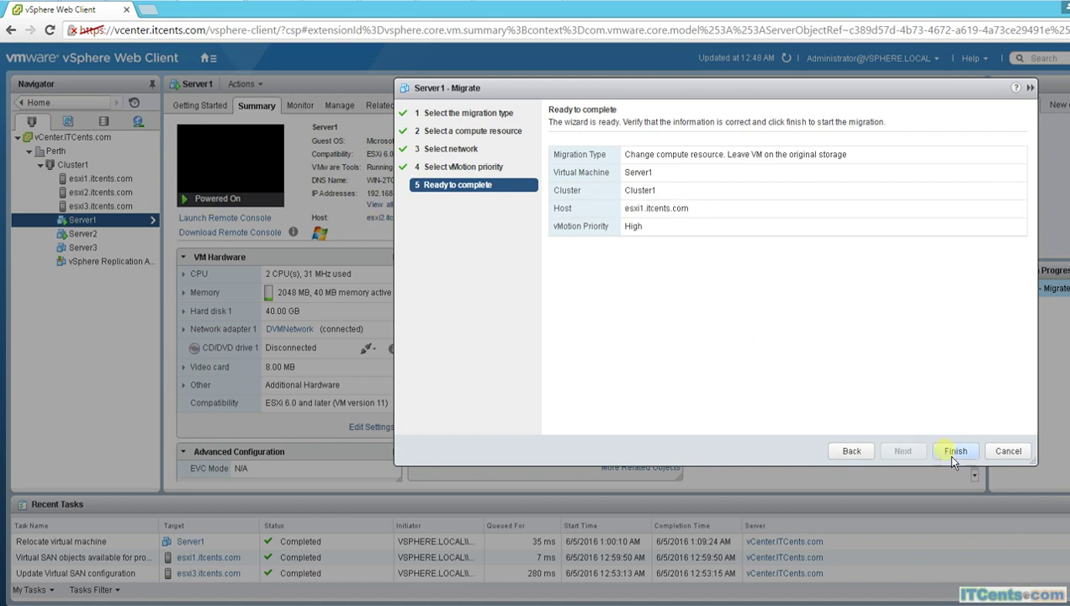
key("alt+Tab")
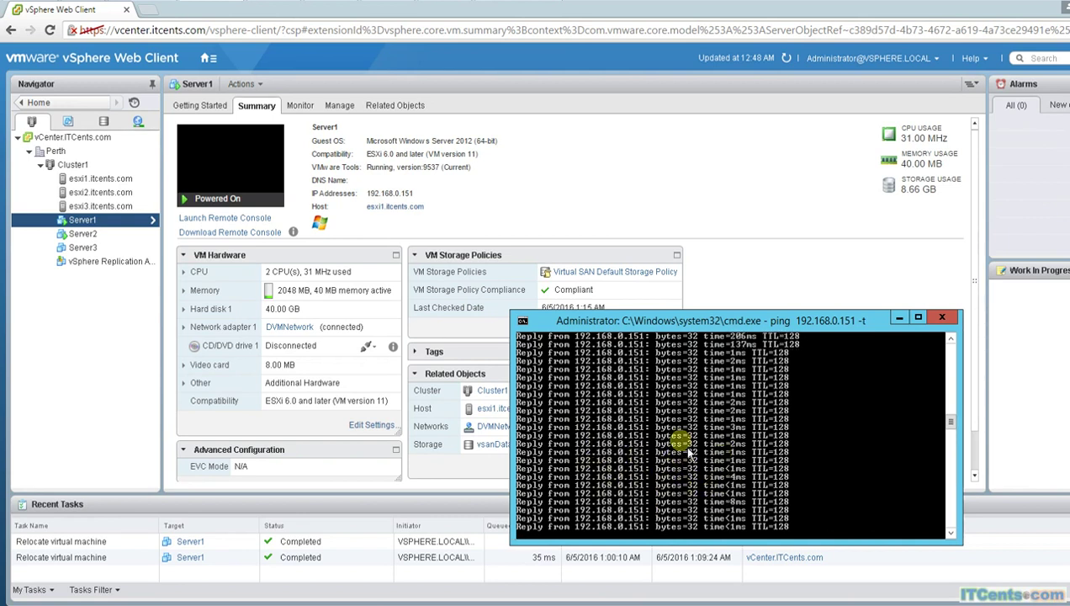
Step: Watch the ping keep replying during vMotion, then minimize the console window
left_click_drag(957, 422, 958, 381)
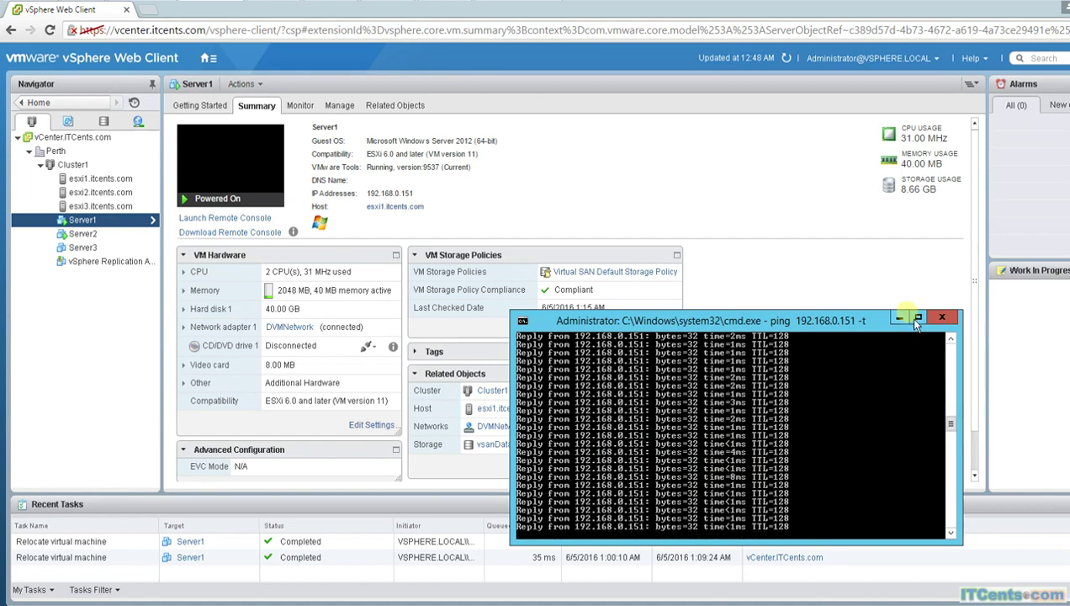
left_click(899, 318)
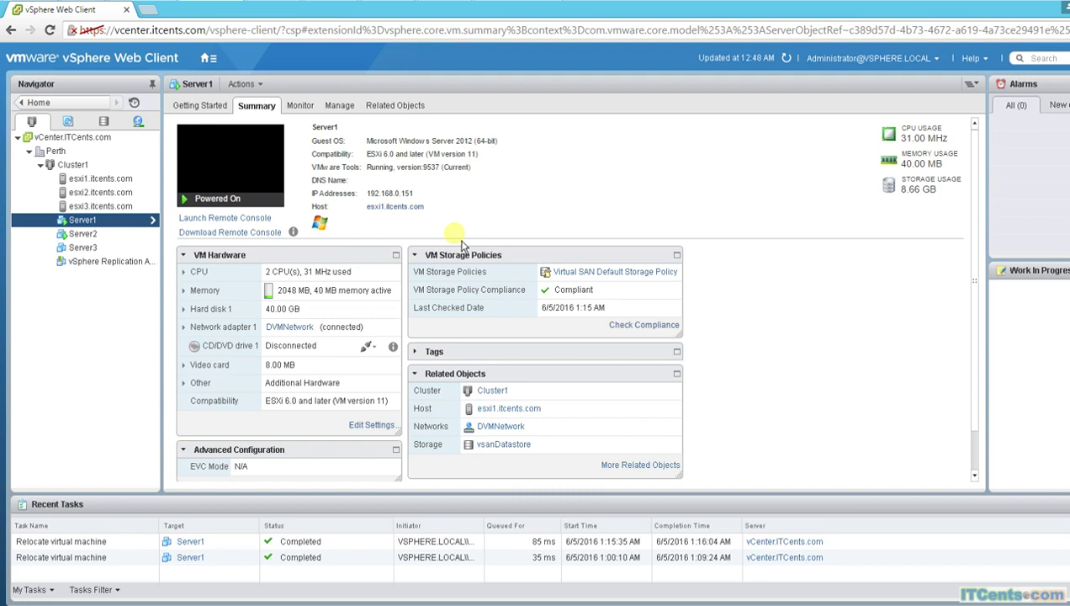
Step: Re-enable vSphere HA on Cluster1 with Host Monitoring on, reviewing Admission Control before applying
left_click(76, 165)
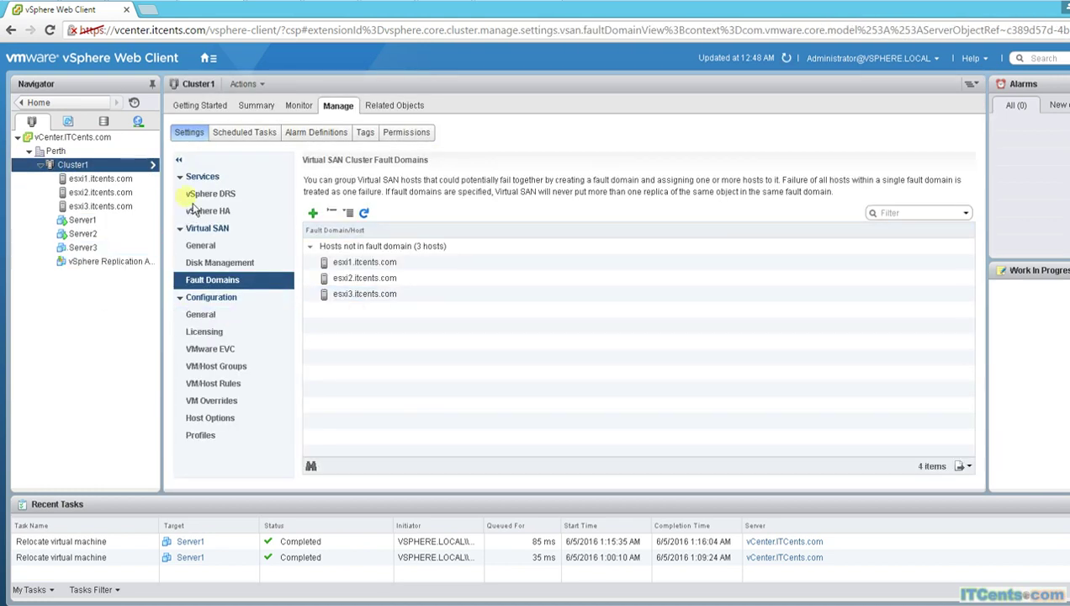
left_click(232, 211)
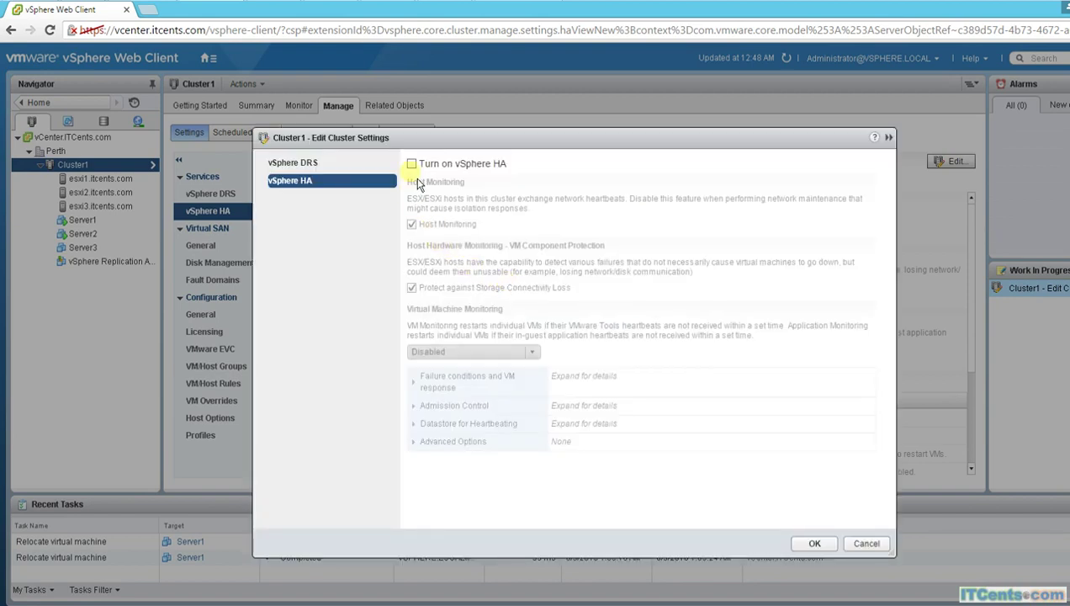
left_click(414, 165)
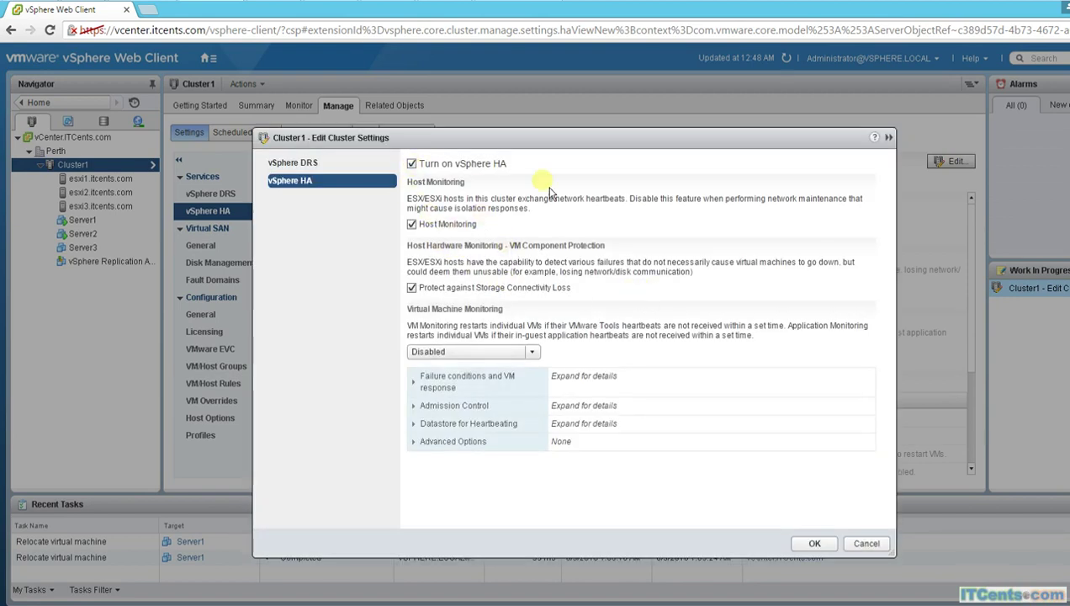
left_click(425, 408)
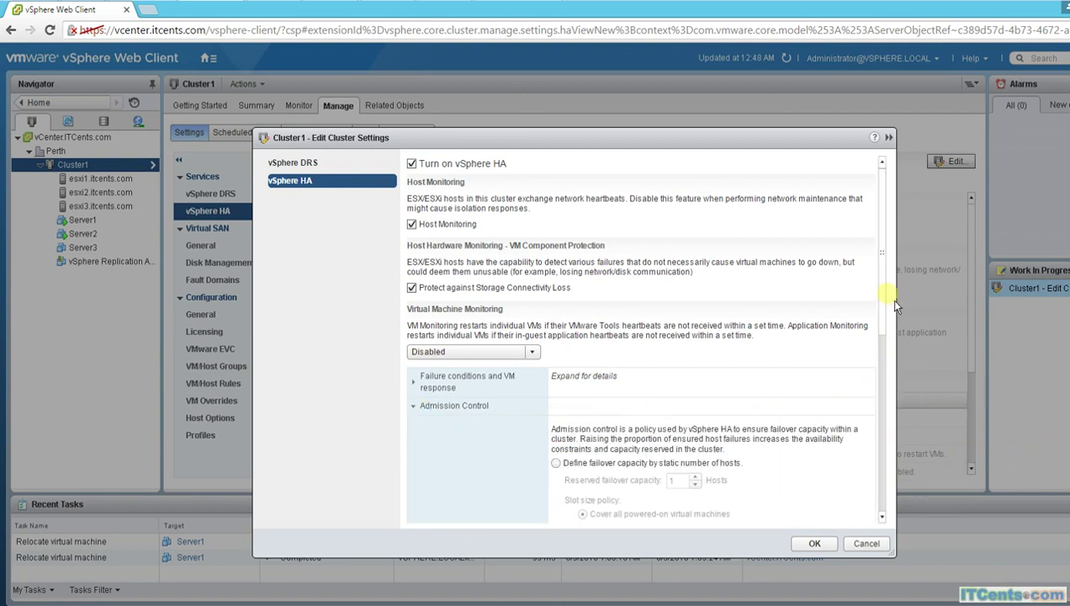
left_click_drag(891, 302, 903, 394)
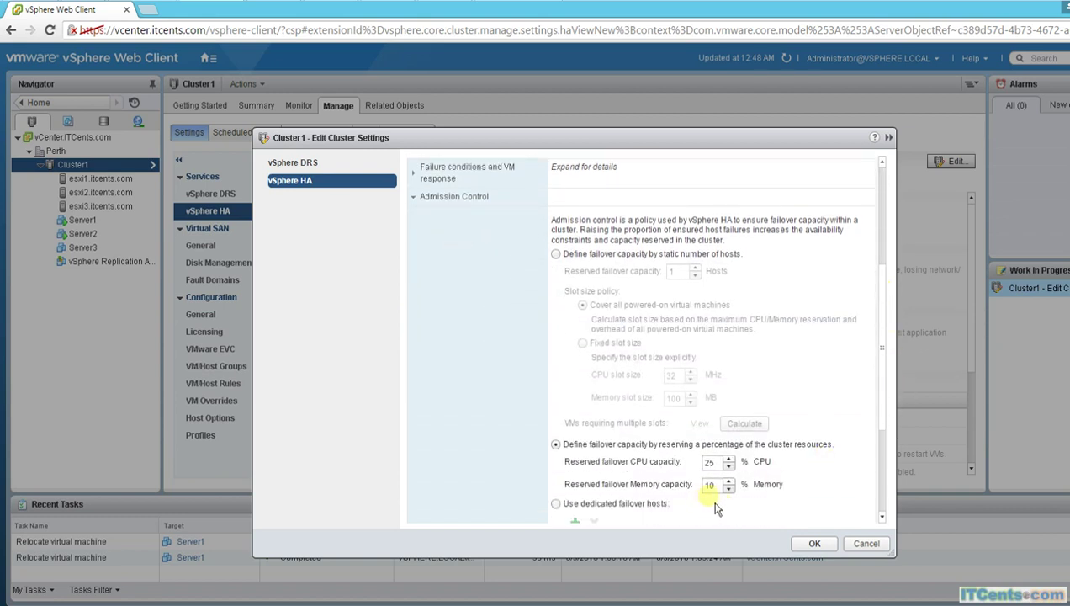
left_click_drag(897, 294, 897, 178)
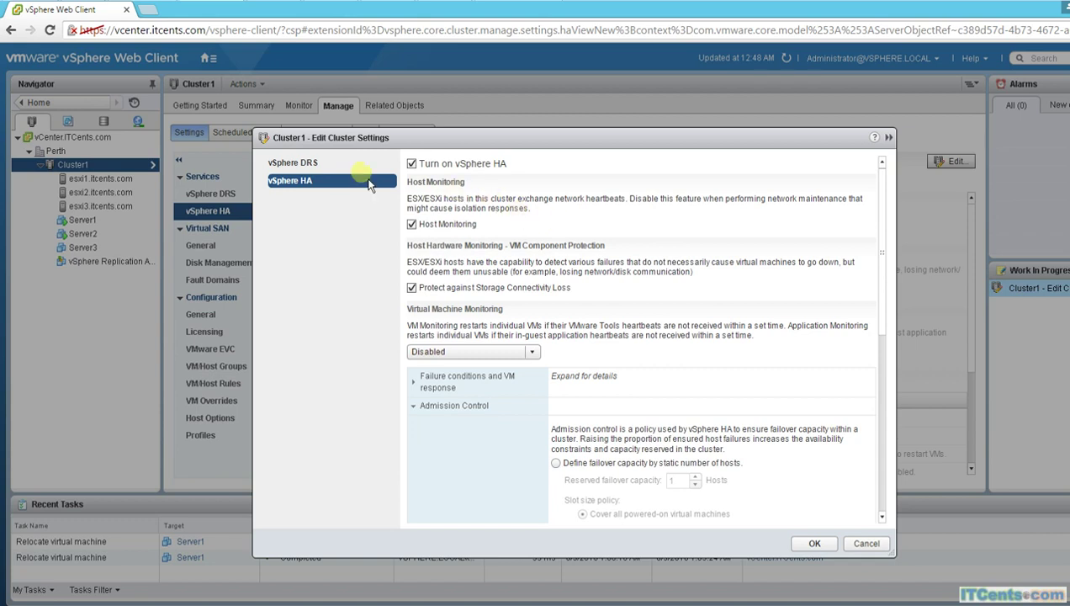
left_click(815, 543)
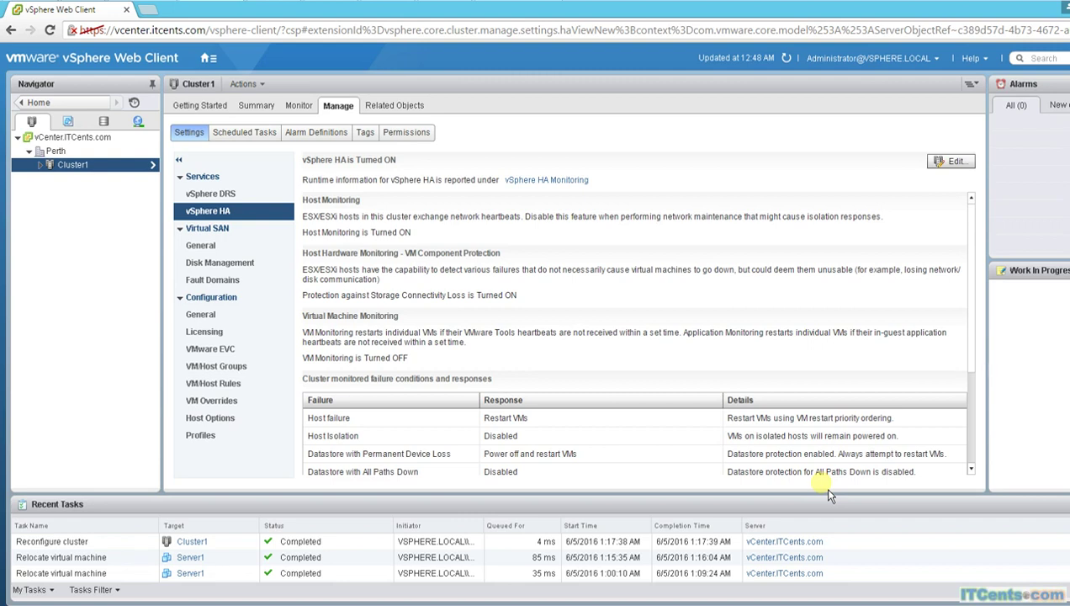
Step: Review esxi1, esxi2 and esxi3 summaries: esxi1 and esxi2 are HA slaves, esxi3 the master
left_click(39, 165)
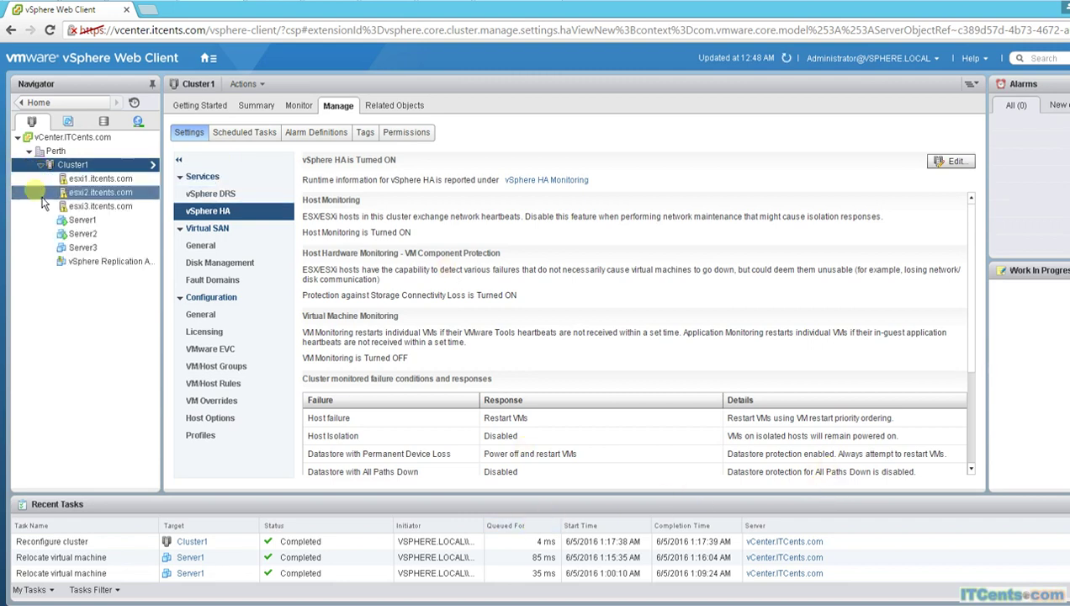
left_click(94, 179)
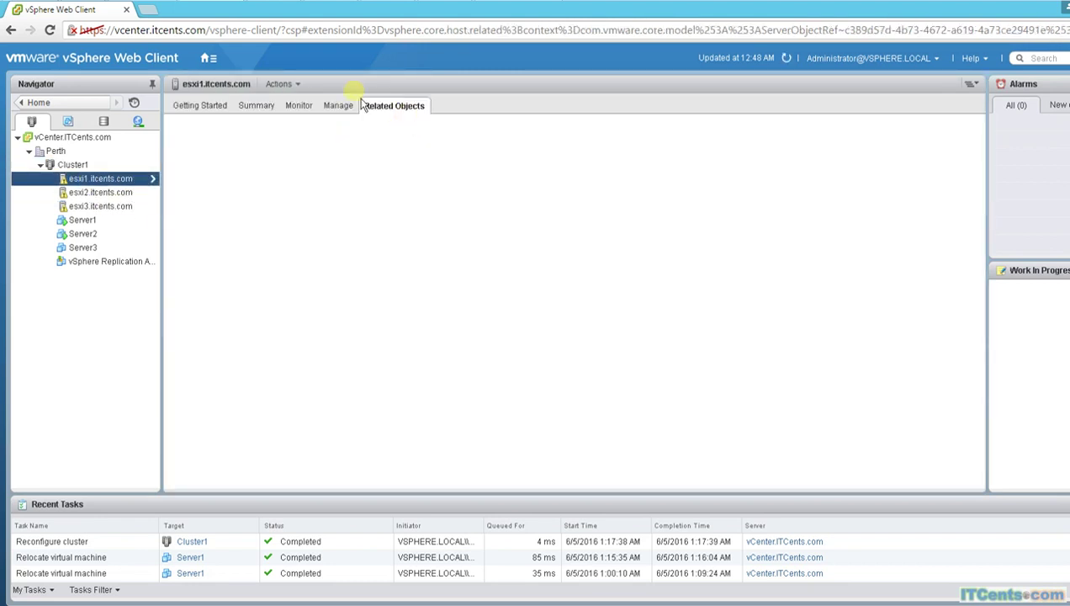
left_click(268, 108)
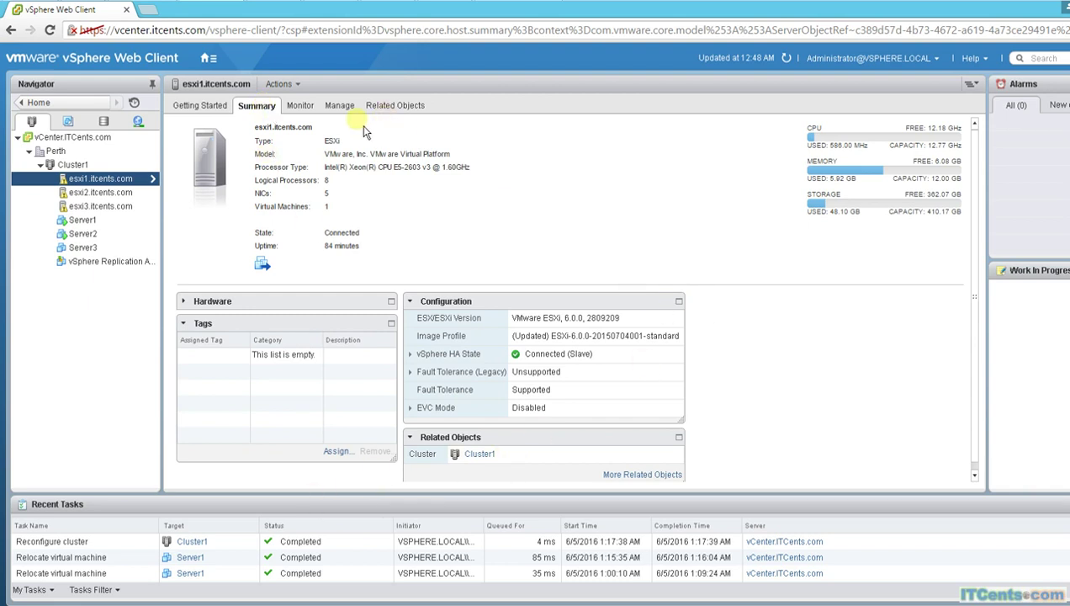
left_click(300, 107)
left_click(259, 109)
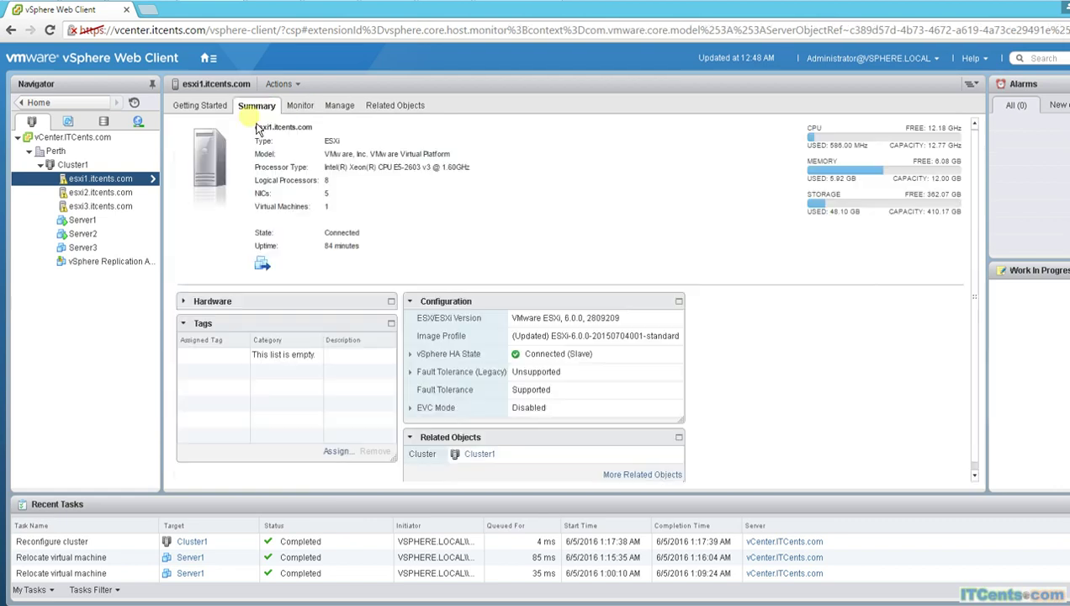
left_click(102, 193)
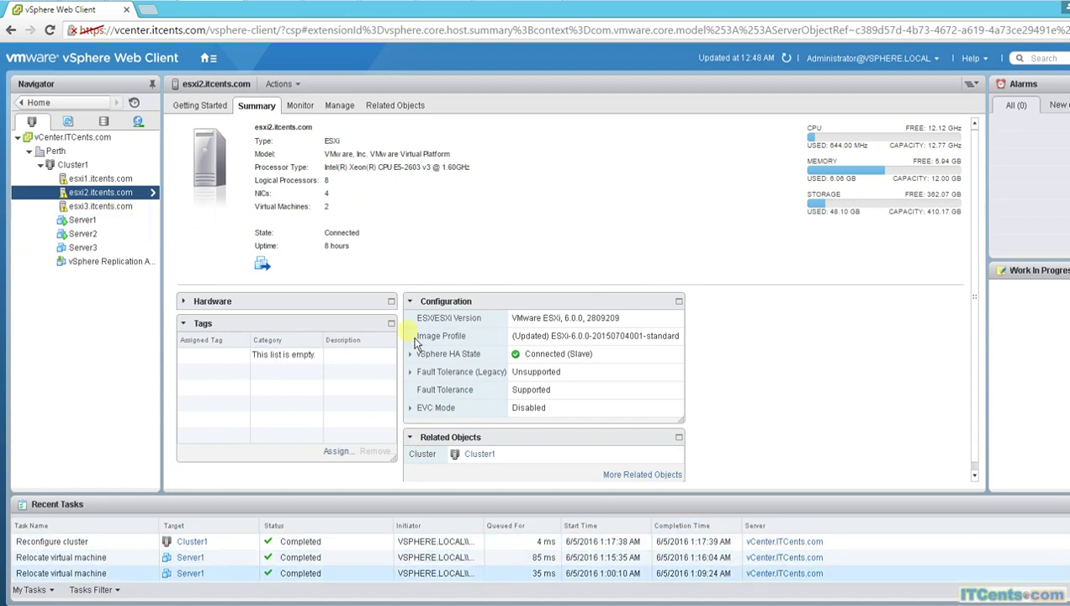
left_click(84, 206)
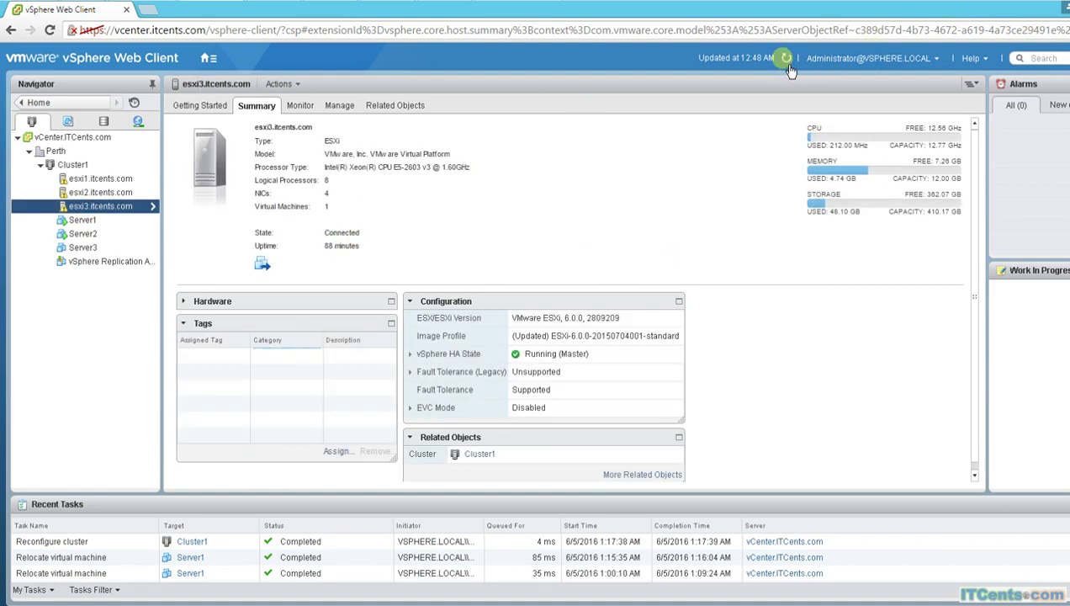
Step: Refresh the web client so esxi3 shows Connected and HA state Running (Master)
left_click(786, 60)
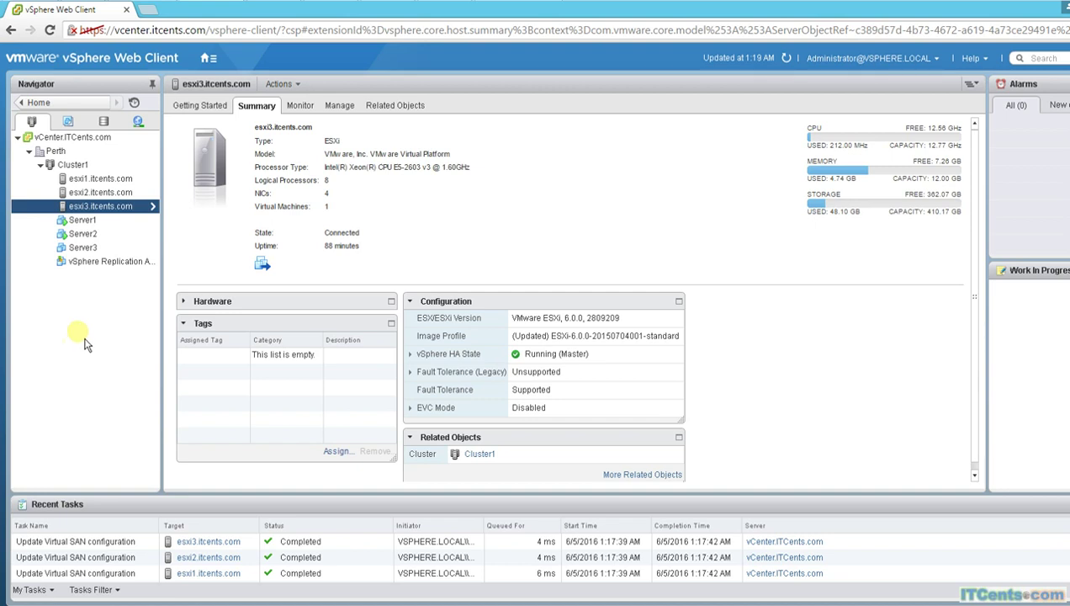
Step: Open the Summary tab of the Server1 virtual machine
left_click(92, 222)
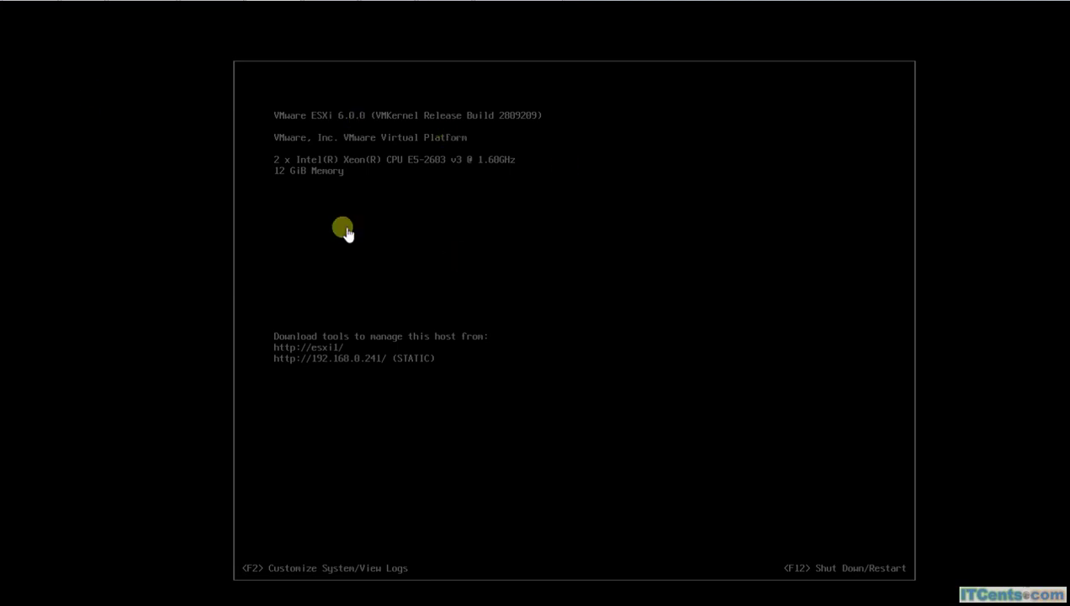
Step: Power off the ESXi1 virtual machine in VMware Workstation and confirm the power-off
left_click(5, 110)
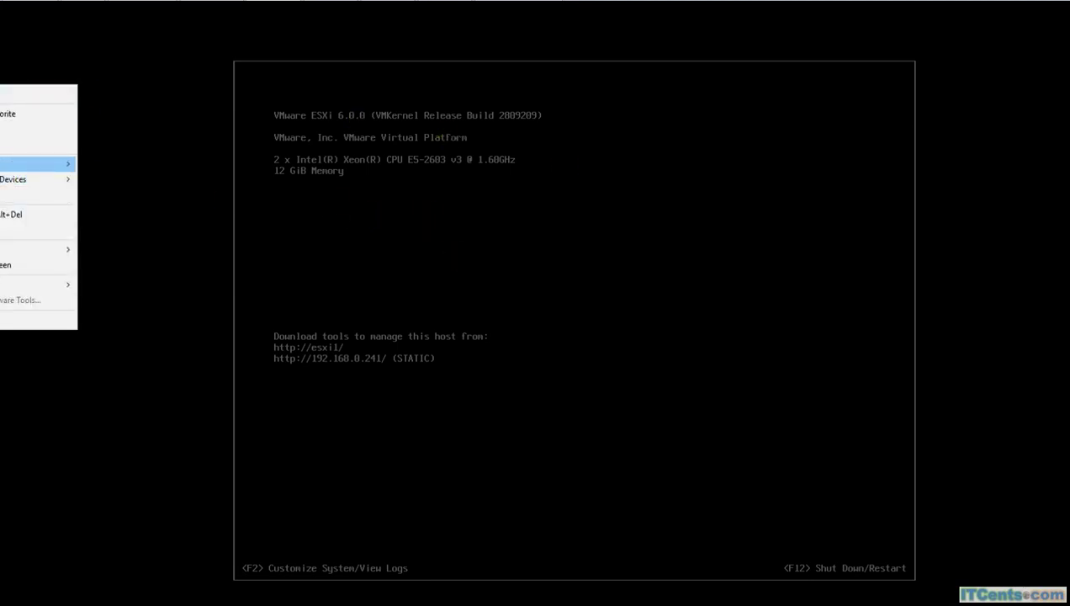
mouse_move(68, 163)
left_click(113, 243)
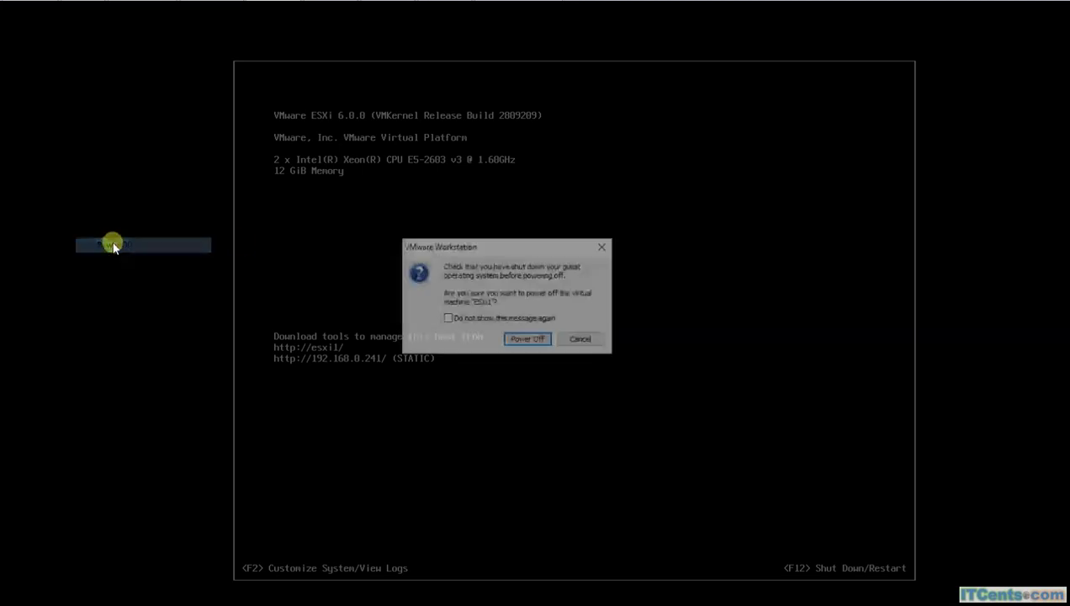
left_click(527, 339)
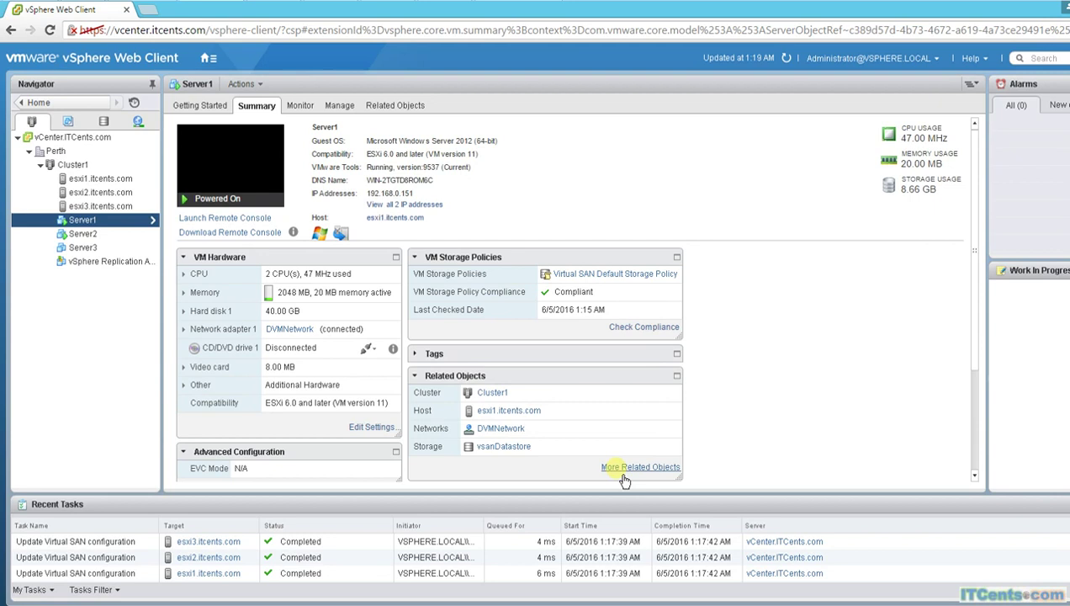
Step: Refresh the inventory to show esxi1's failure alarm while watching the Server1 ping time out
key("alt+Tab")
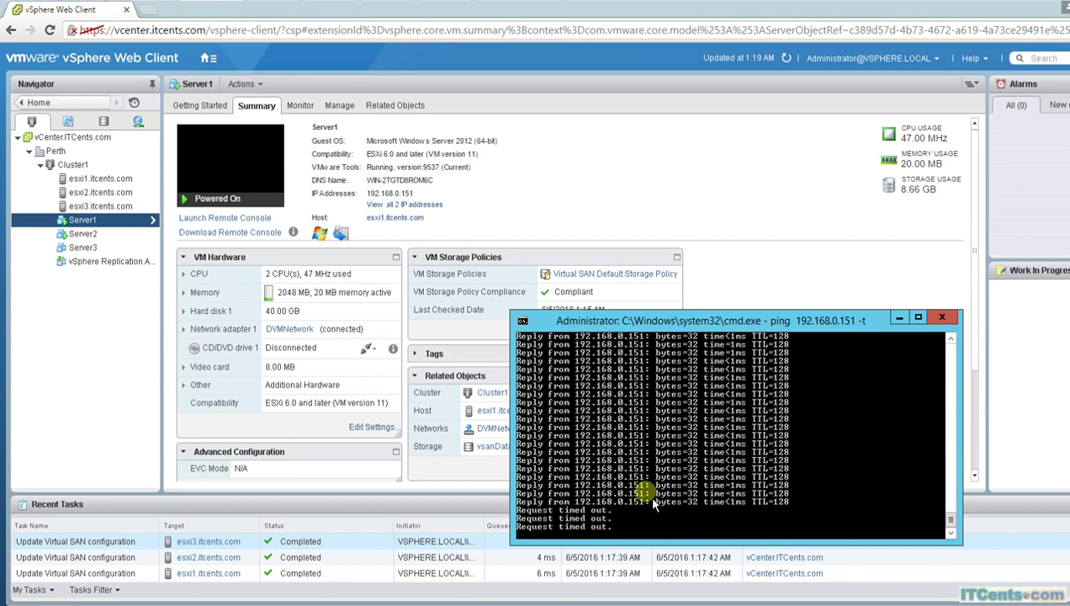
left_click(794, 71)
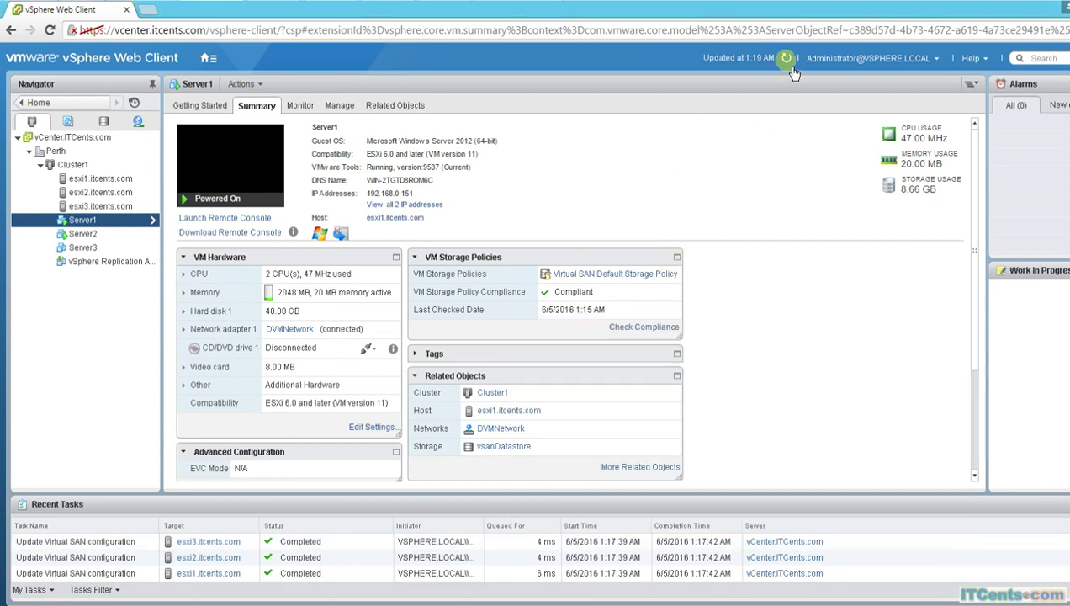
left_click(786, 58)
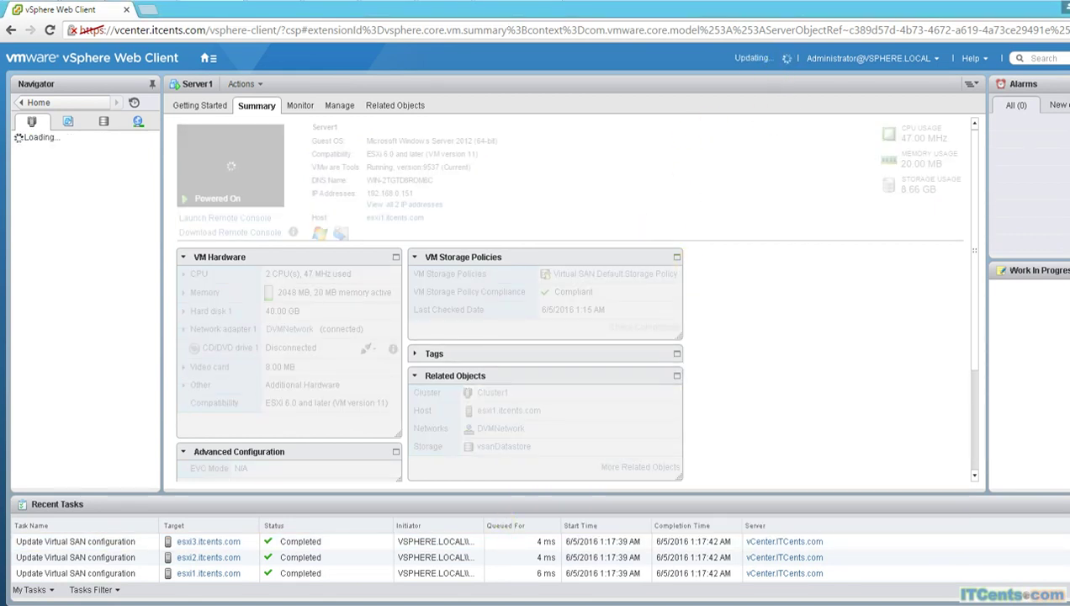
key("alt+Tab")
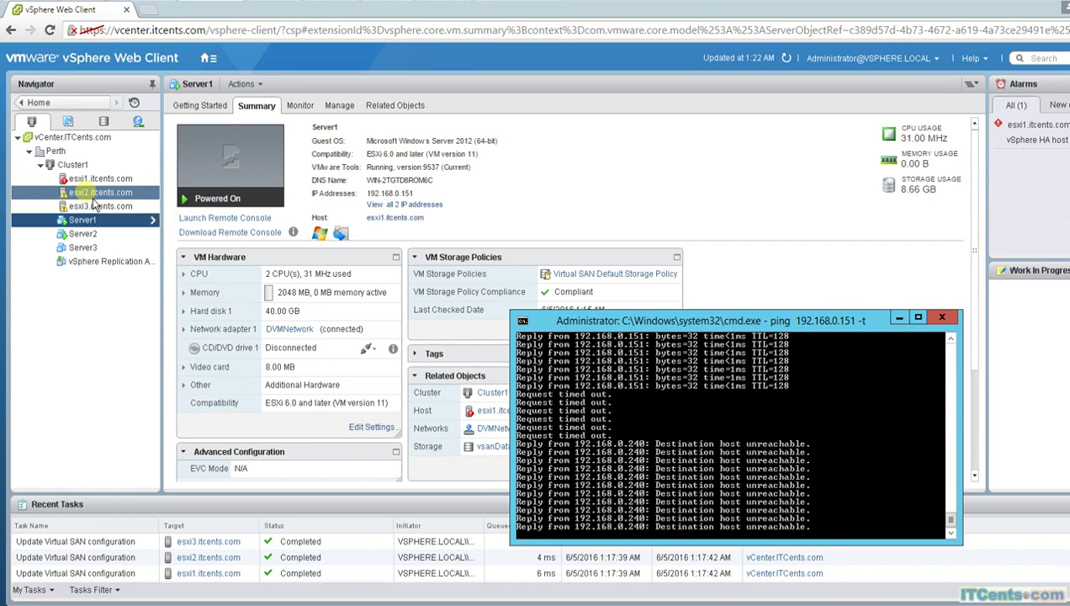
Step: View esxi2.itcents.com's summary with its Virtual SAN communication warning beside the Server1 ping
left_click(94, 197)
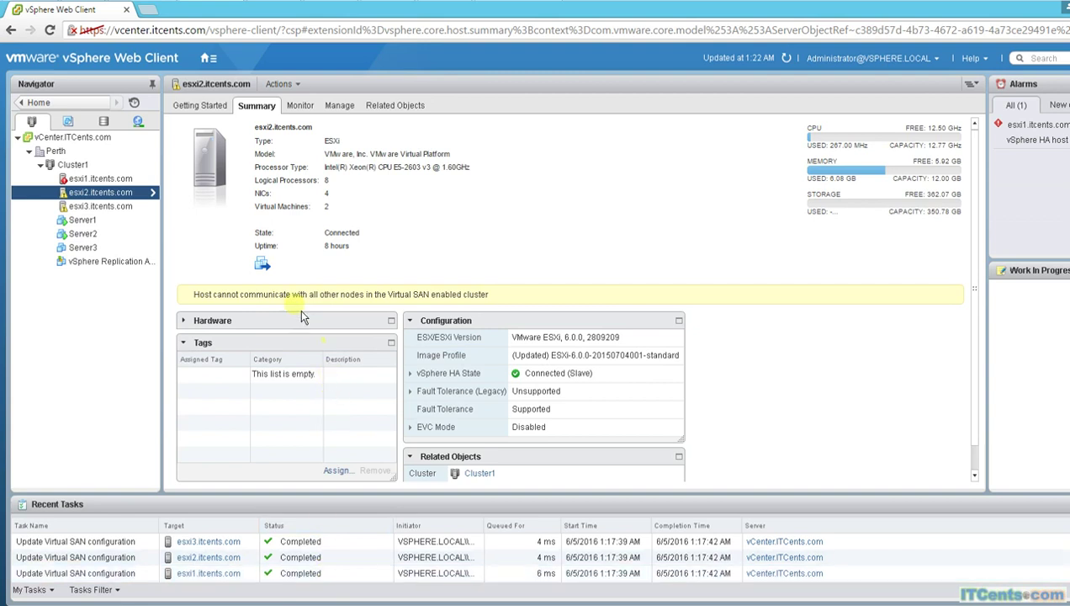
key("alt+Tab")
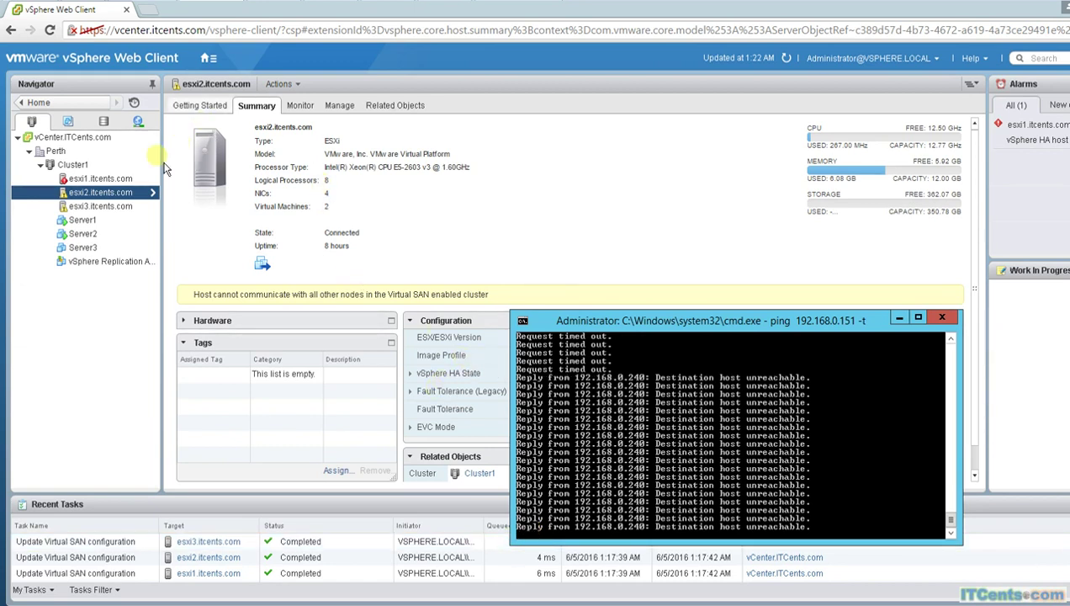
Step: Refresh Server1's summary, check the ping, and bring the summary in front of the ping window
left_click(83, 221)
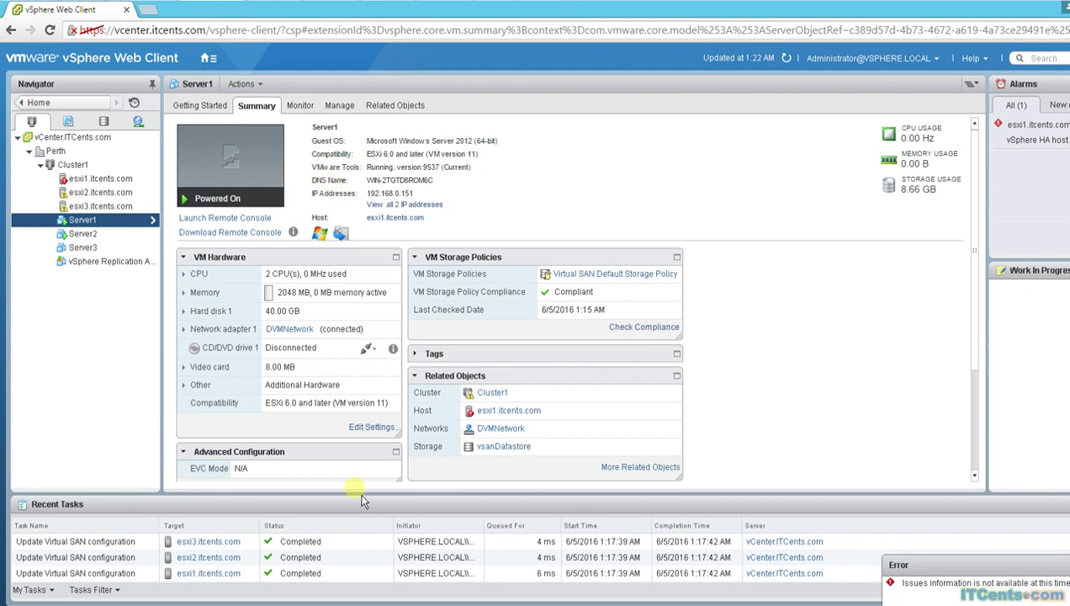
key("alt+Tab")
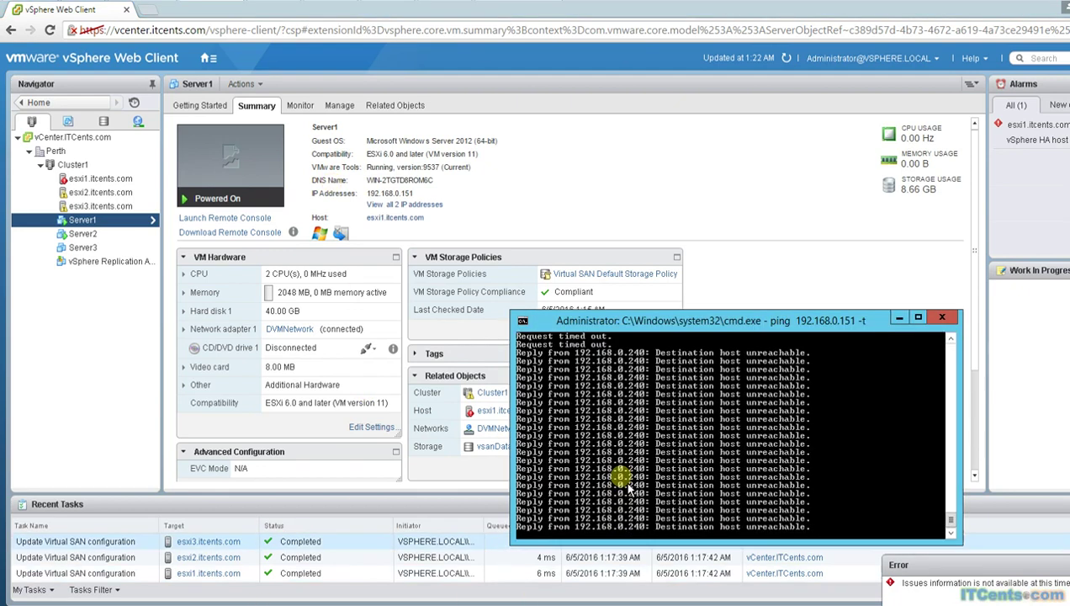
left_click(789, 62)
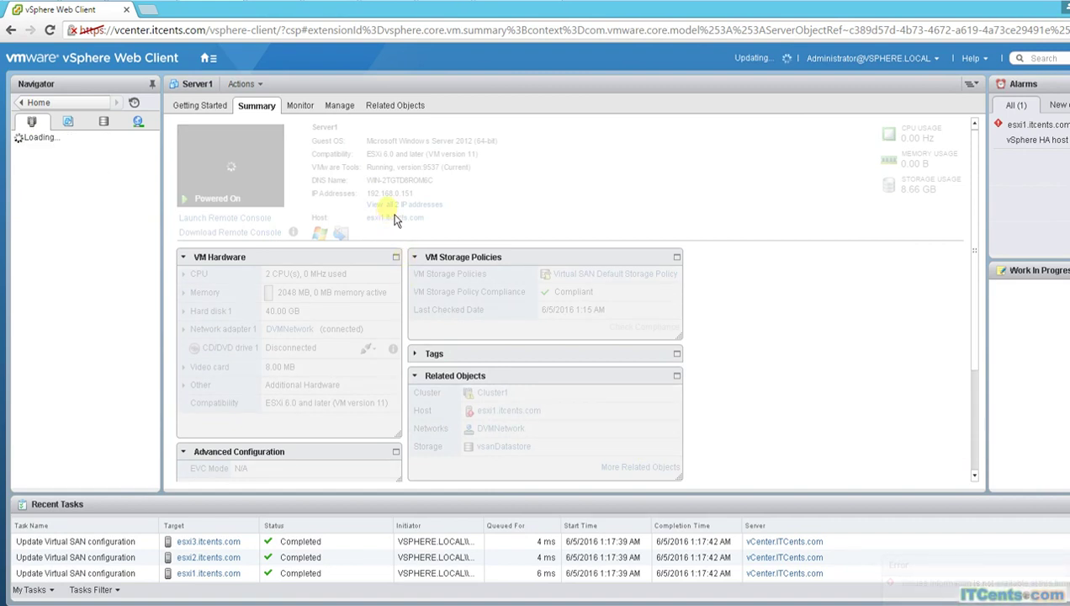
key("alt+Tab")
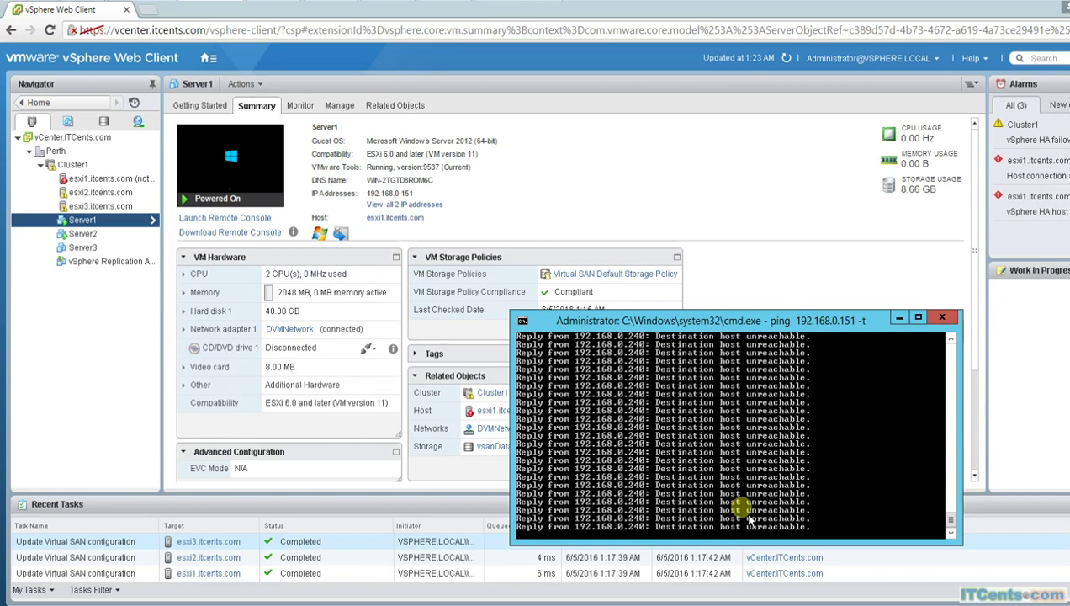
left_click(226, 227)
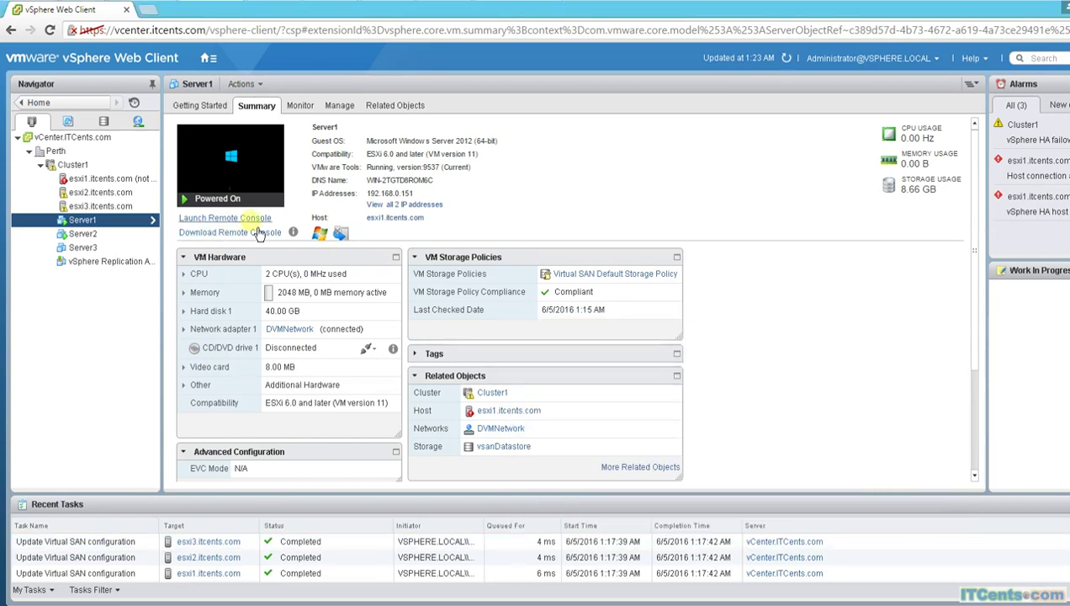
Step: Launch Server1's remote console and arrange it alongside the ping window
left_click(255, 221)
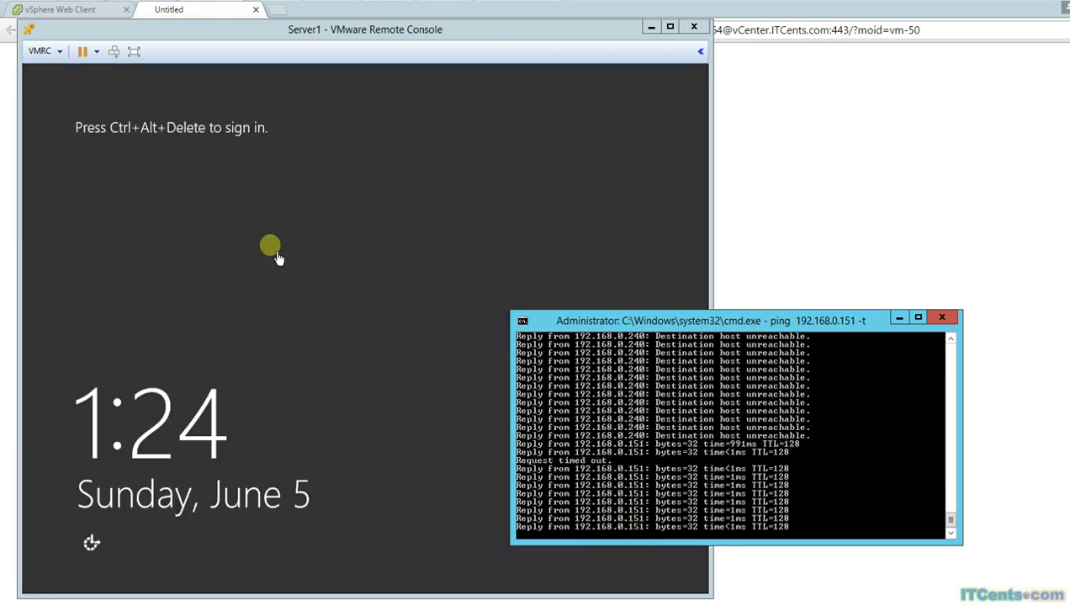
left_click(256, 228)
key("ctrl+alt")
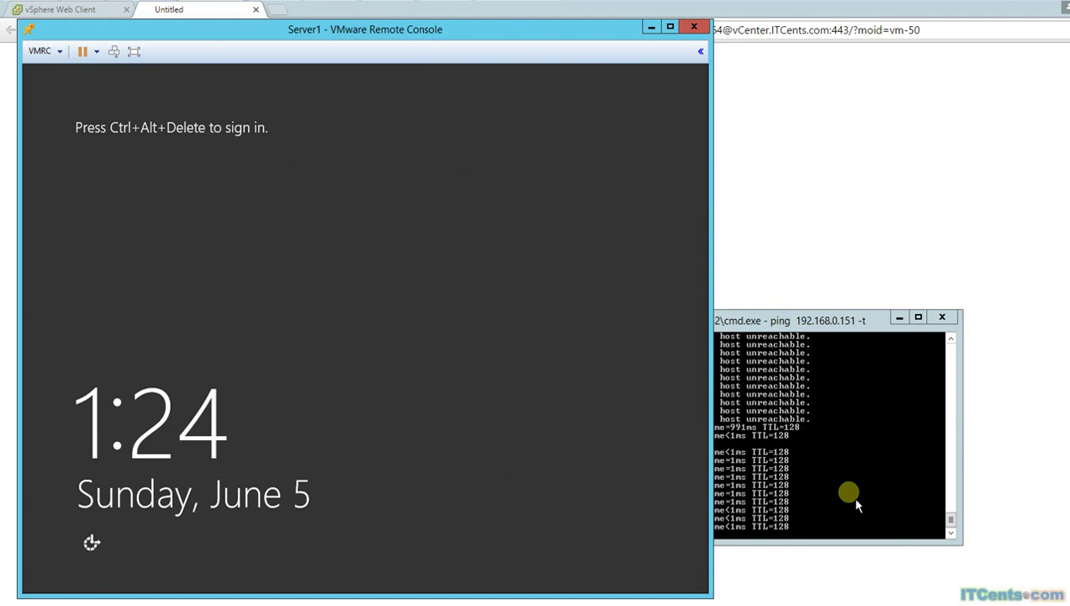
left_click_drag(821, 334, 908, 318)
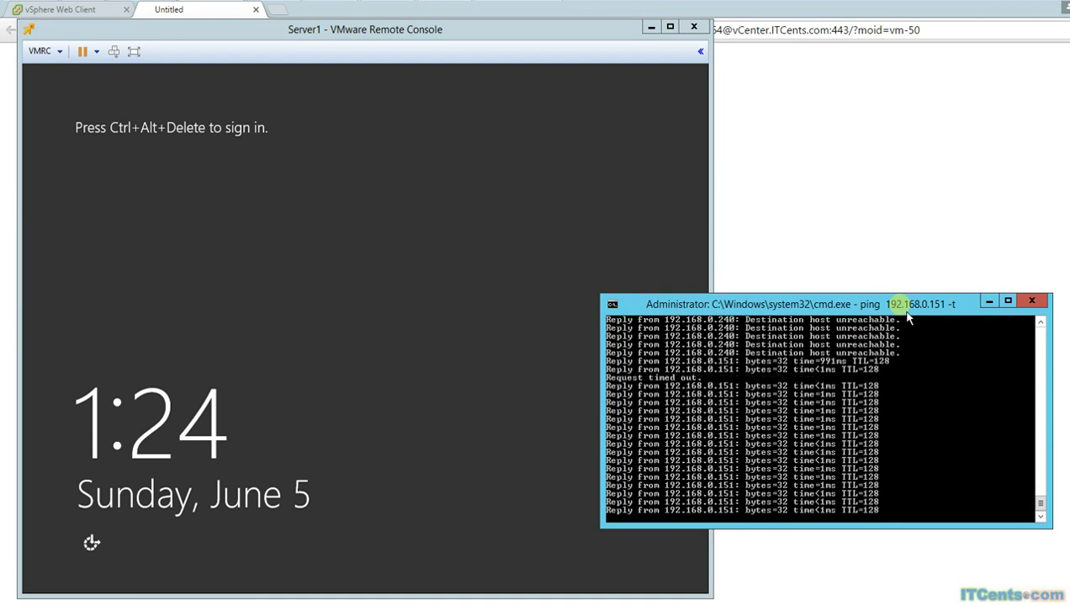
left_click(652, 28)
left_click(651, 27)
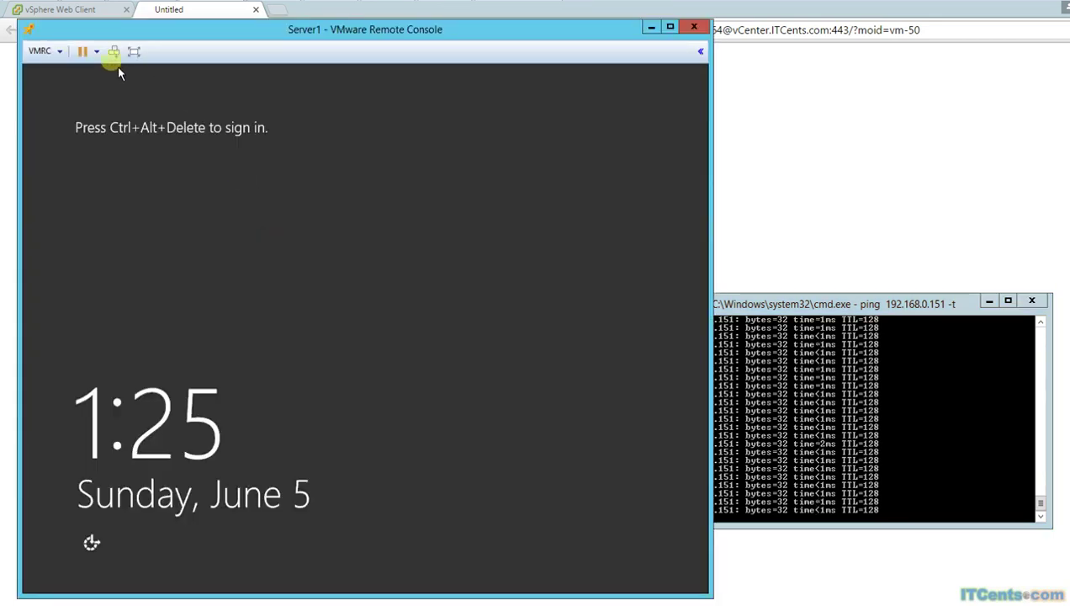
Step: Sign in to Windows Server 2012 R2 on Server1 as Administrator with the account password
left_click(115, 62)
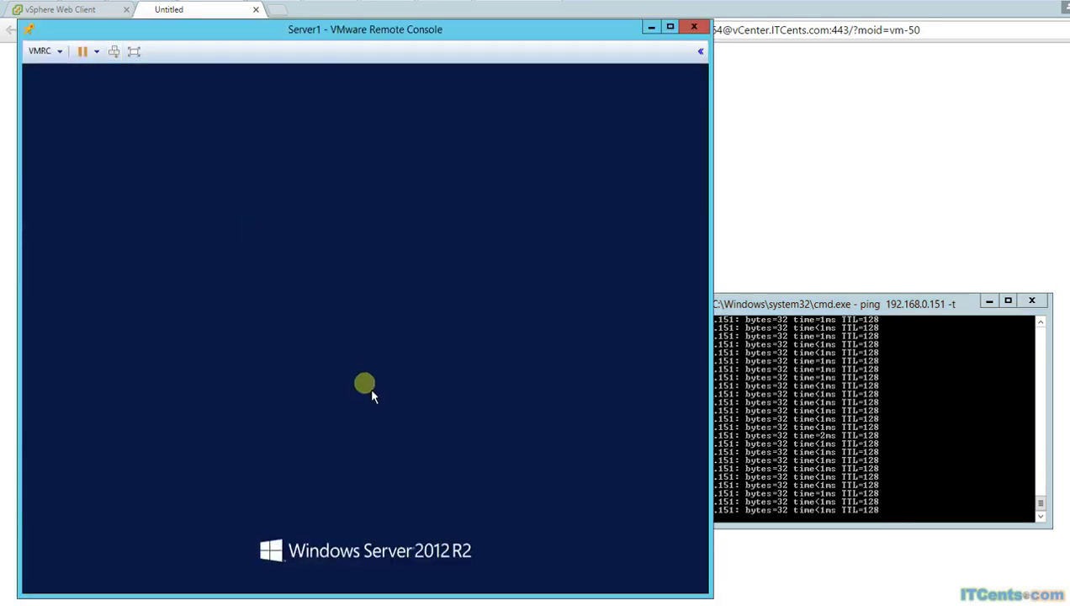
type("Pa$$w0rd")
key("Return")
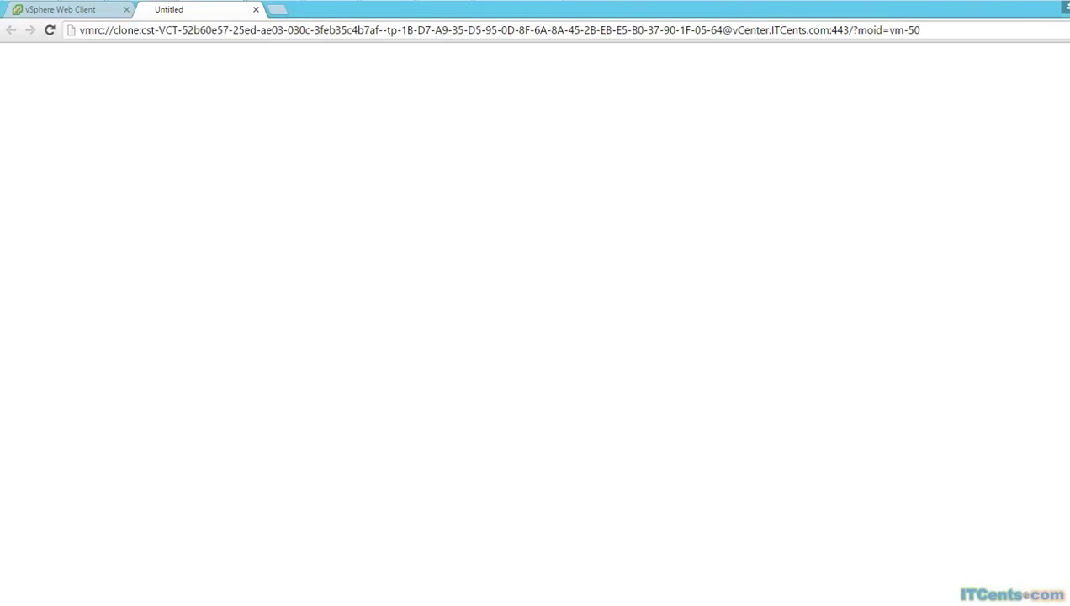
Step: Show Cluster1's Related Objects > Datastores, where datastore1 appears inaccessible
left_click(87, 12)
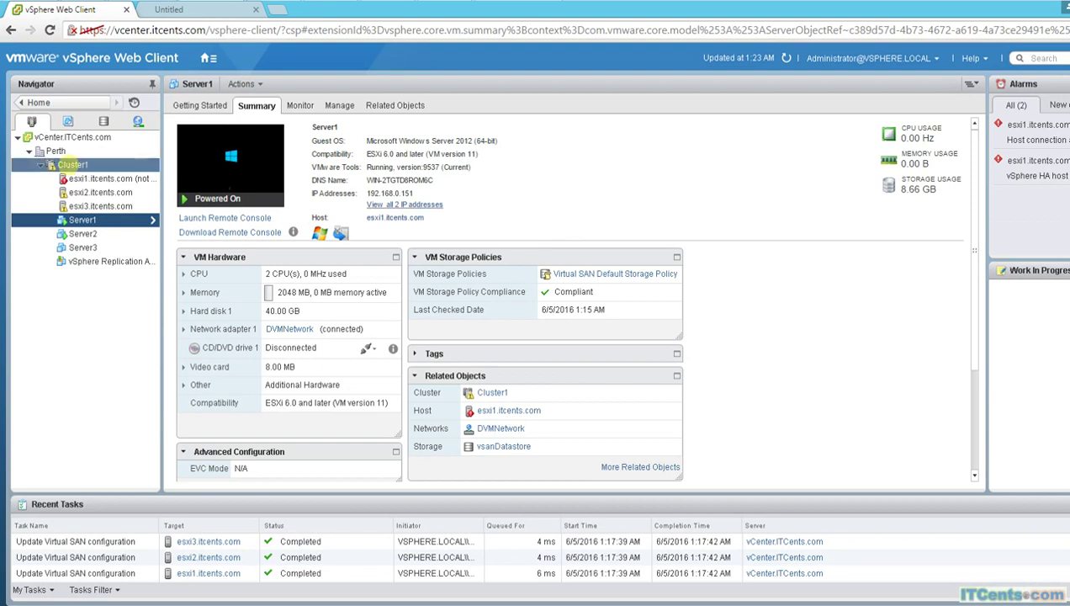
left_click(75, 165)
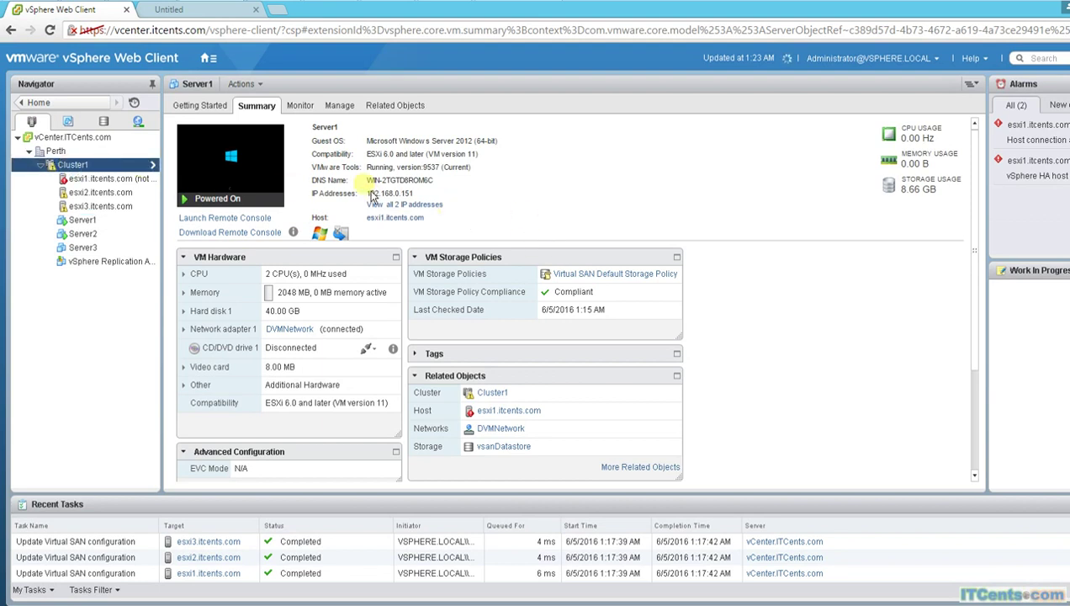
left_click(72, 164)
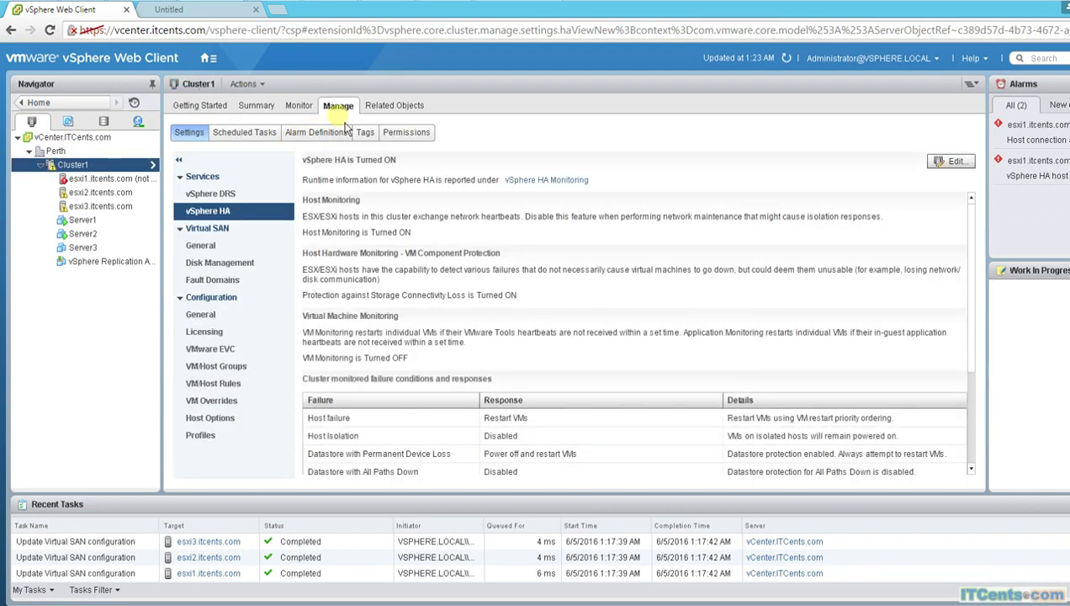
left_click(397, 106)
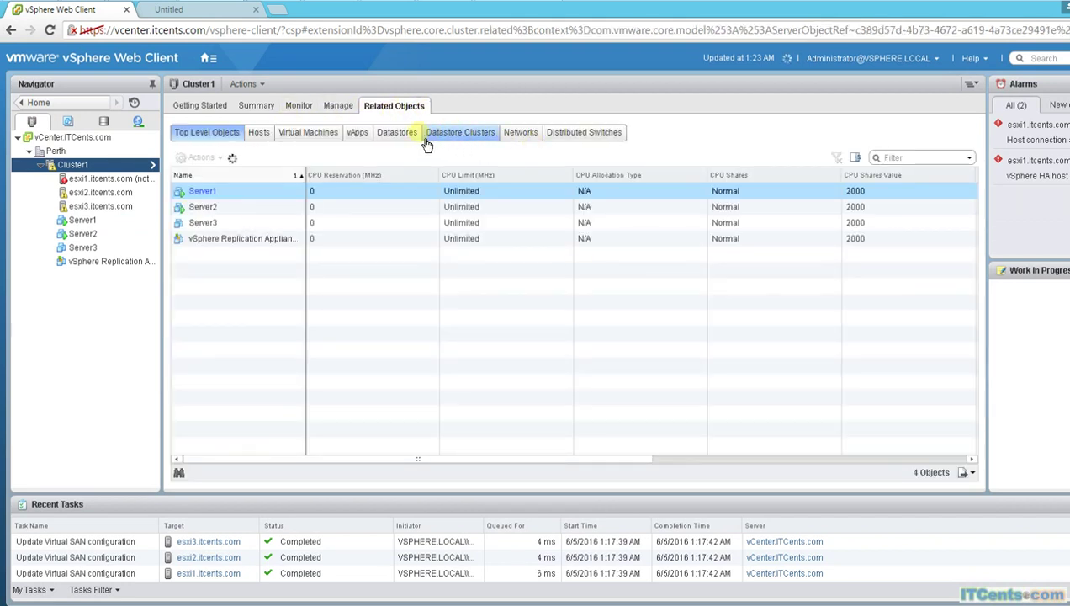
left_click(397, 132)
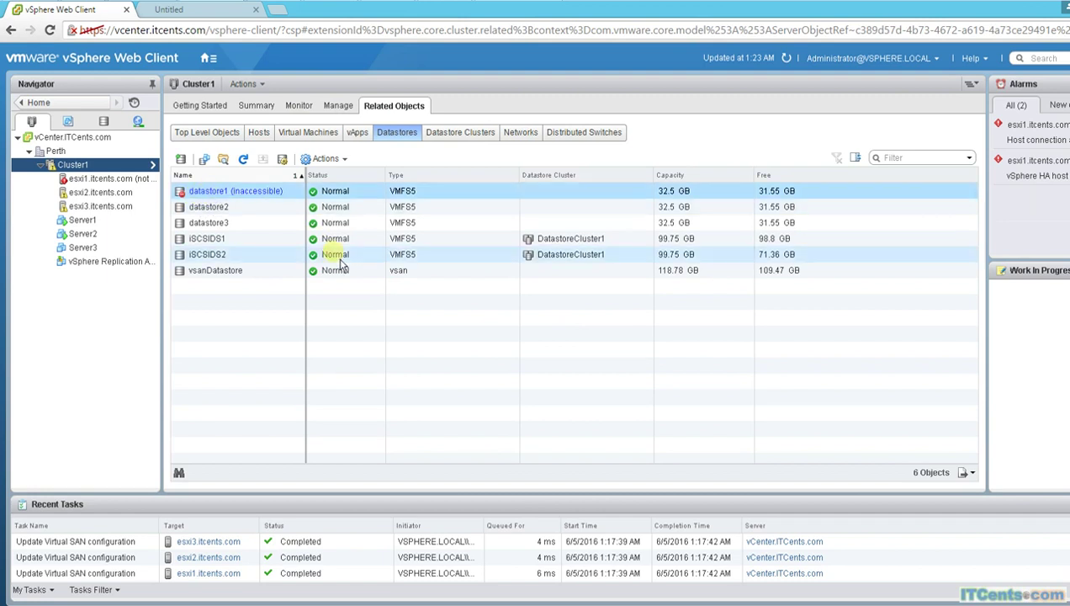
Step: Select vsanDatastore, showing type vsan, 118.78 GB capacity and 109.47 GB free
left_click(257, 272)
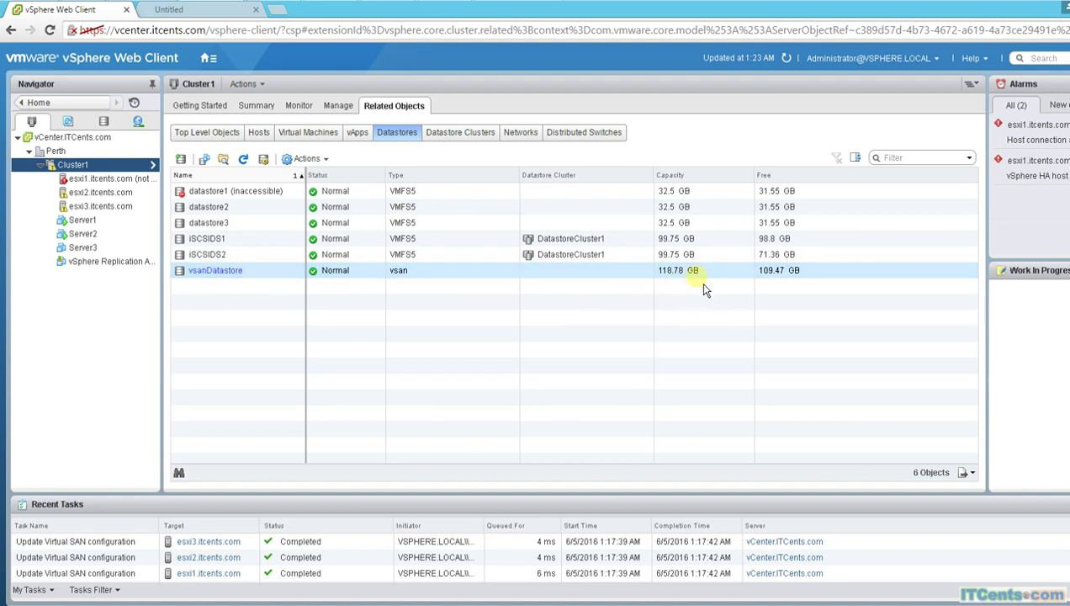
left_click(692, 283)
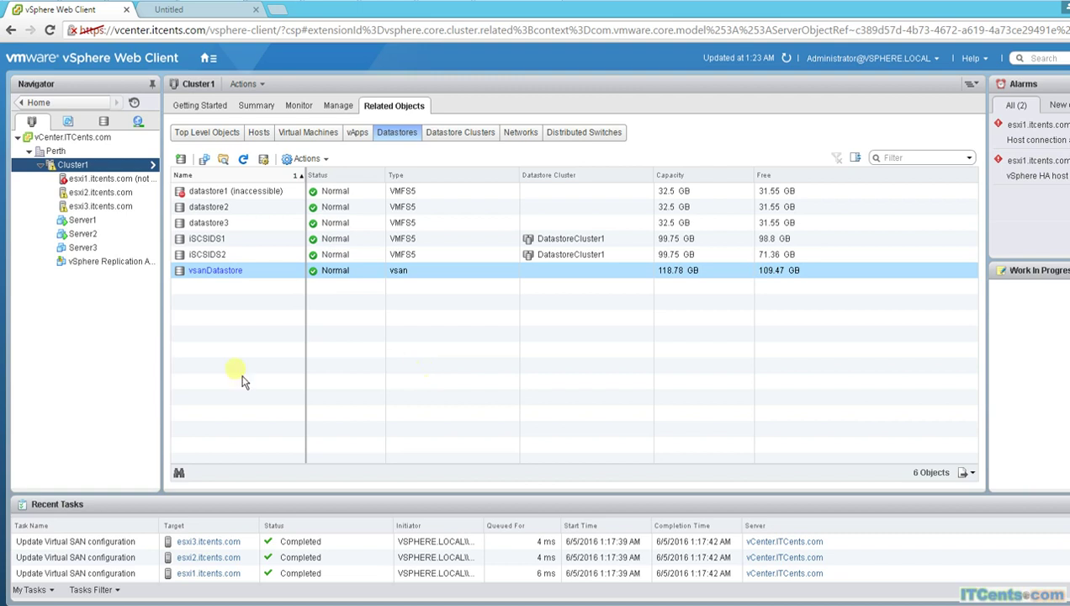
left_click(82, 233)
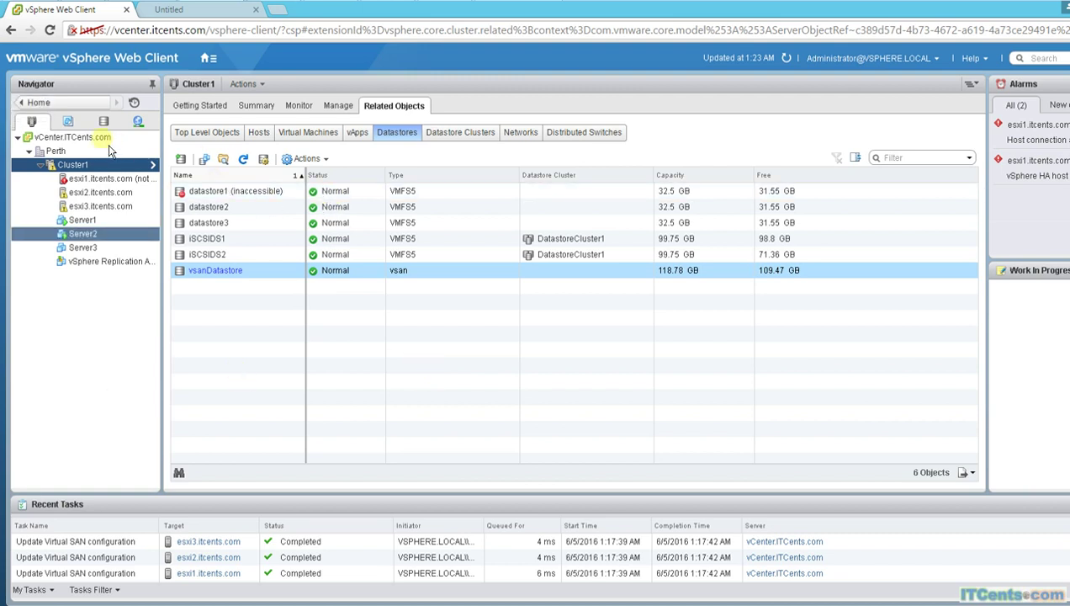
left_click(74, 167)
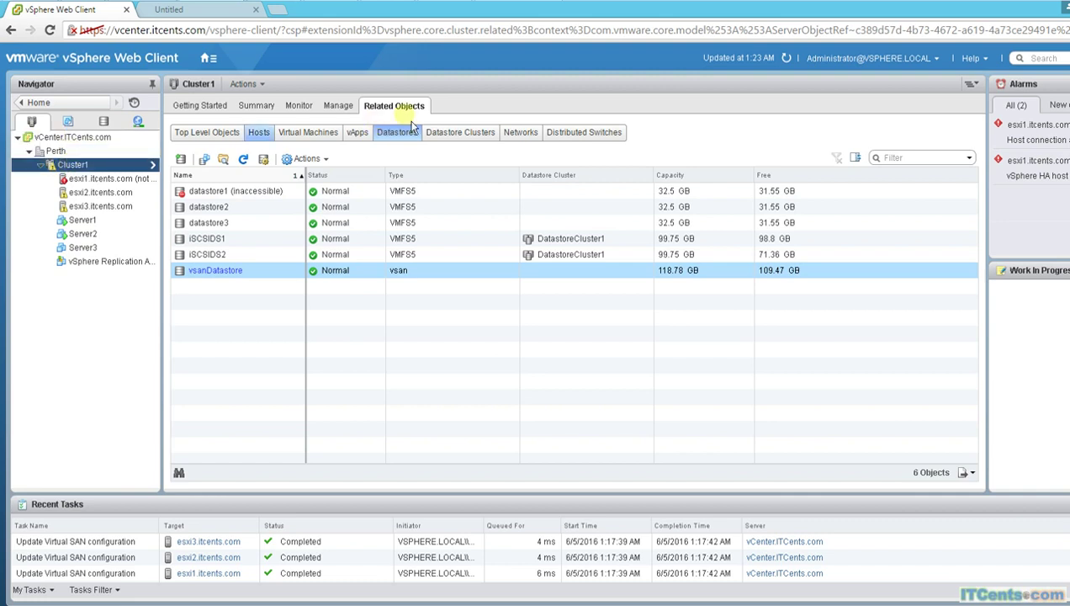
left_click(340, 108)
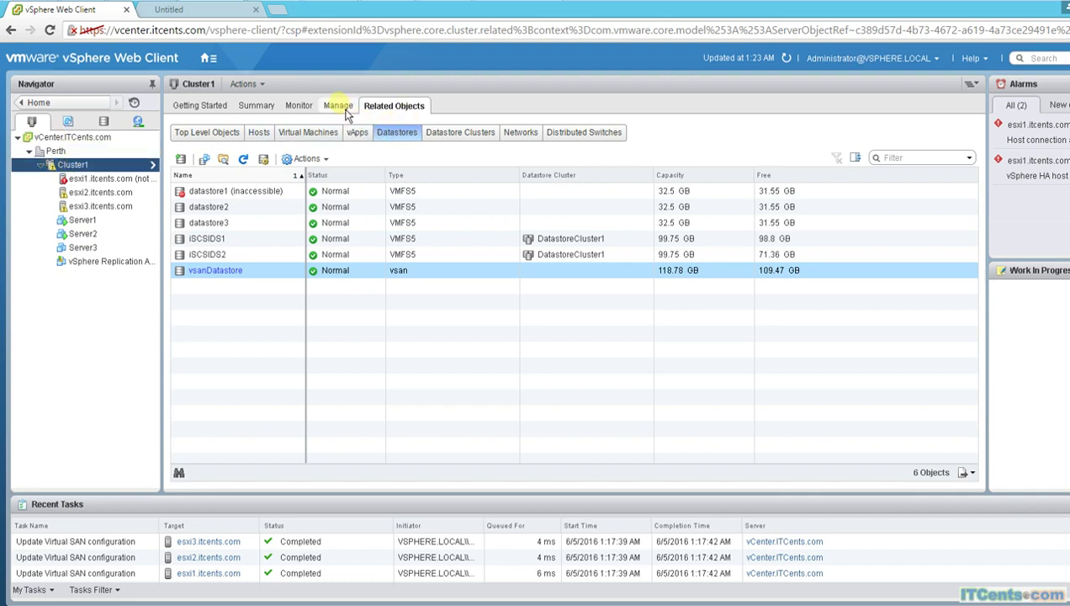
Step: Review Cluster1's Virtual SAN disk groups with esxi1 not responding, then power on the ESXi1 VM
left_click(259, 229)
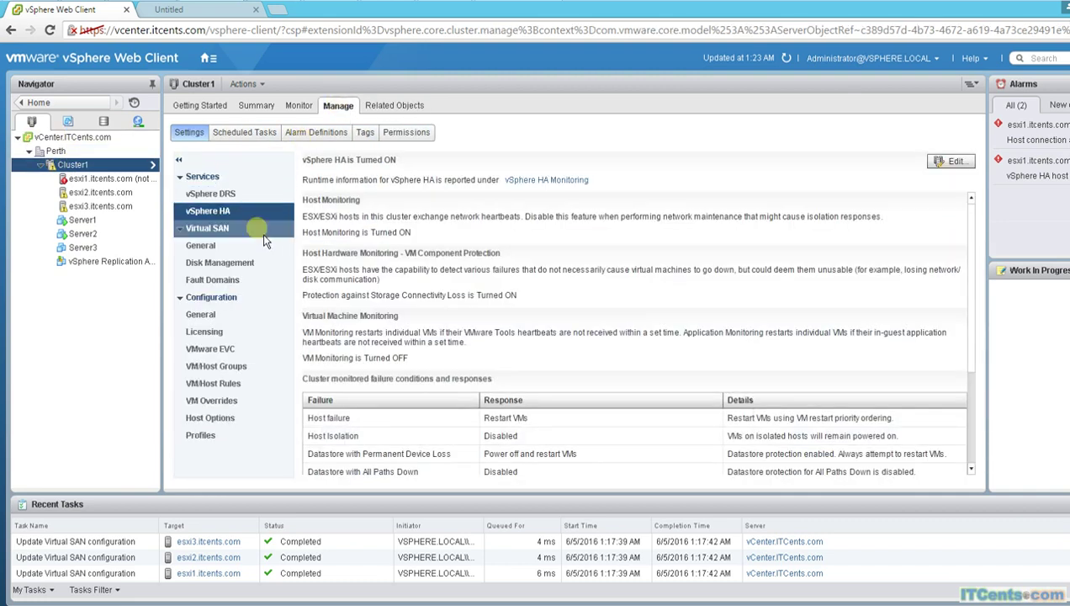
left_click(206, 245)
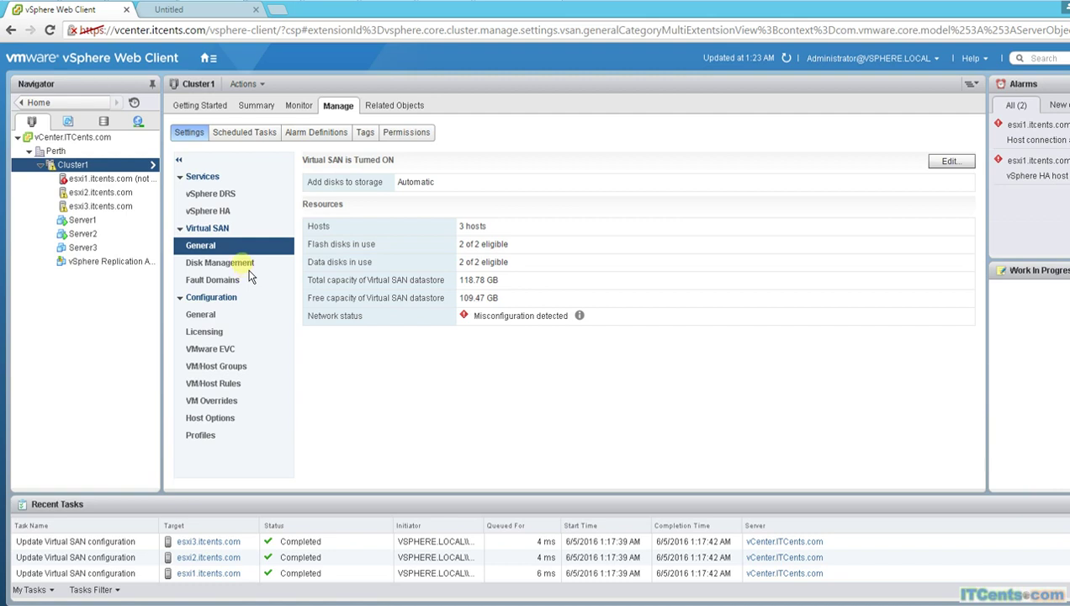
left_click(213, 267)
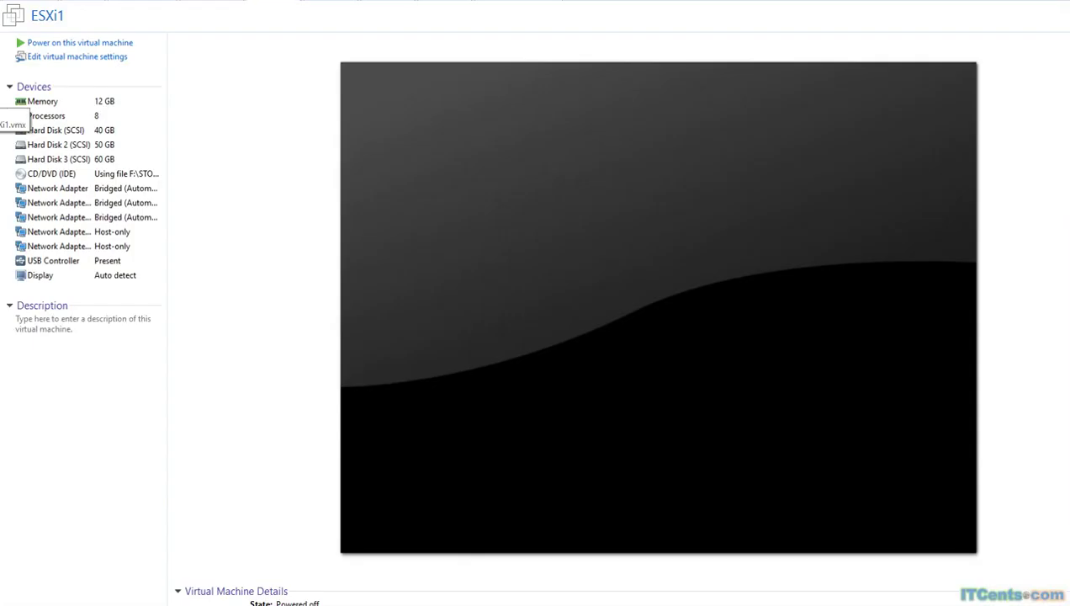
left_click(49, 42)
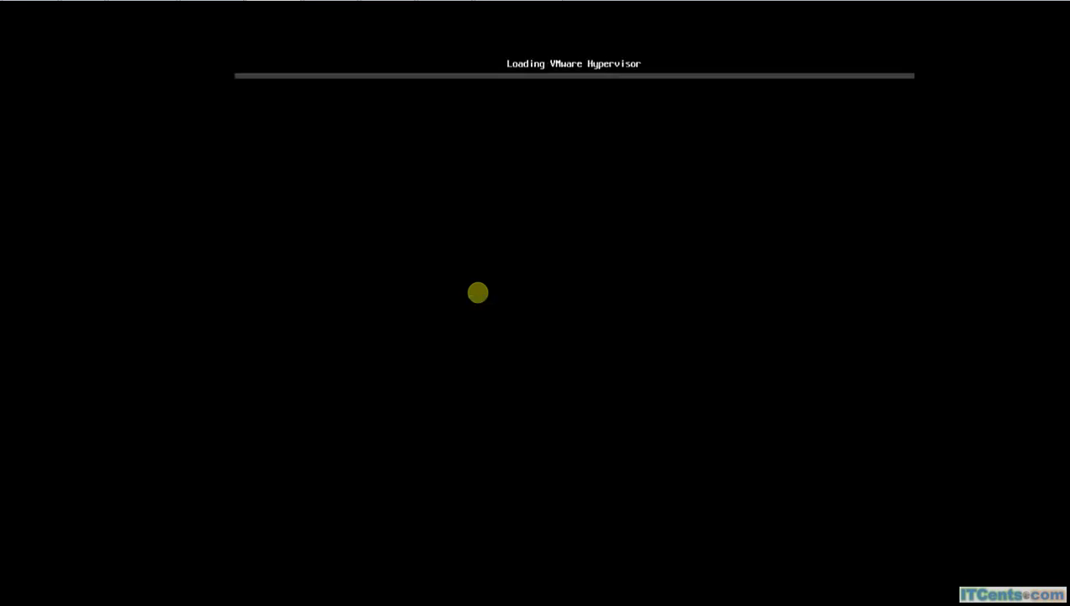
Step: Skip the esxi1 boot countdown so the hypervisor starts loading /tboot.b00, /jumpstrt.gz and /k.b00
key("Return")
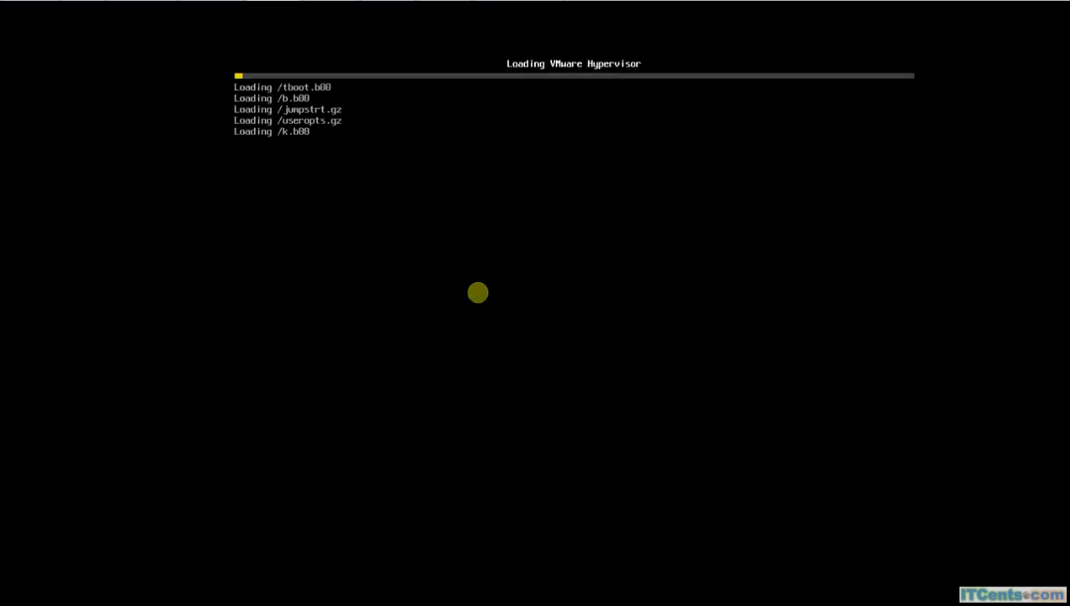